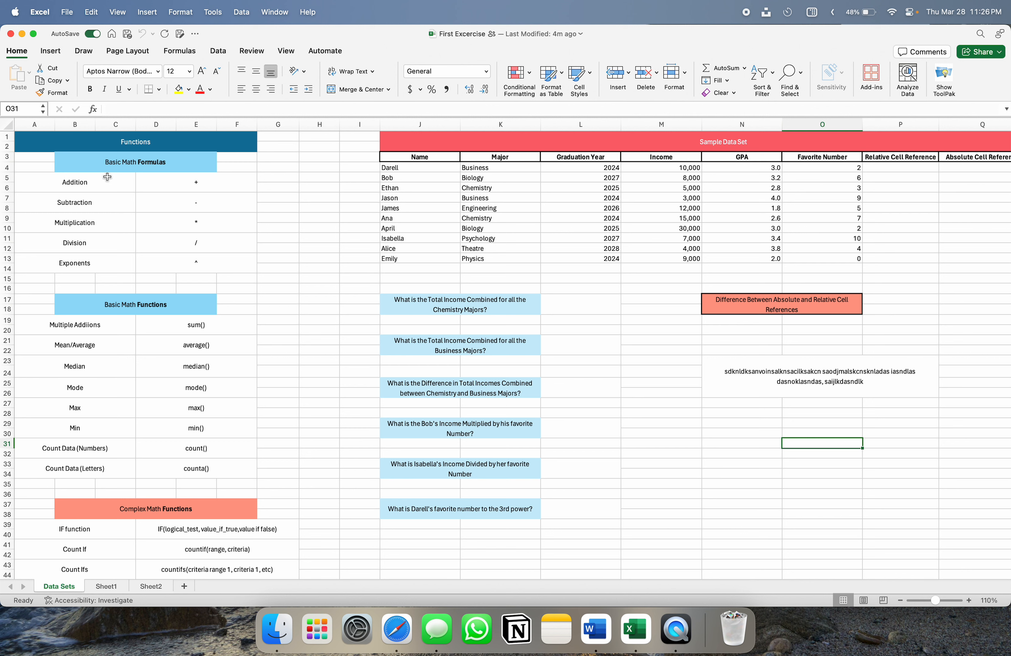
Step: Review the Basic Math Formulas list and the Sample Data Set table, including its ten rows of student data
{"action": "left_click_drag", "start_coordinate": [47, 136], "coordinate": [143, 253]}
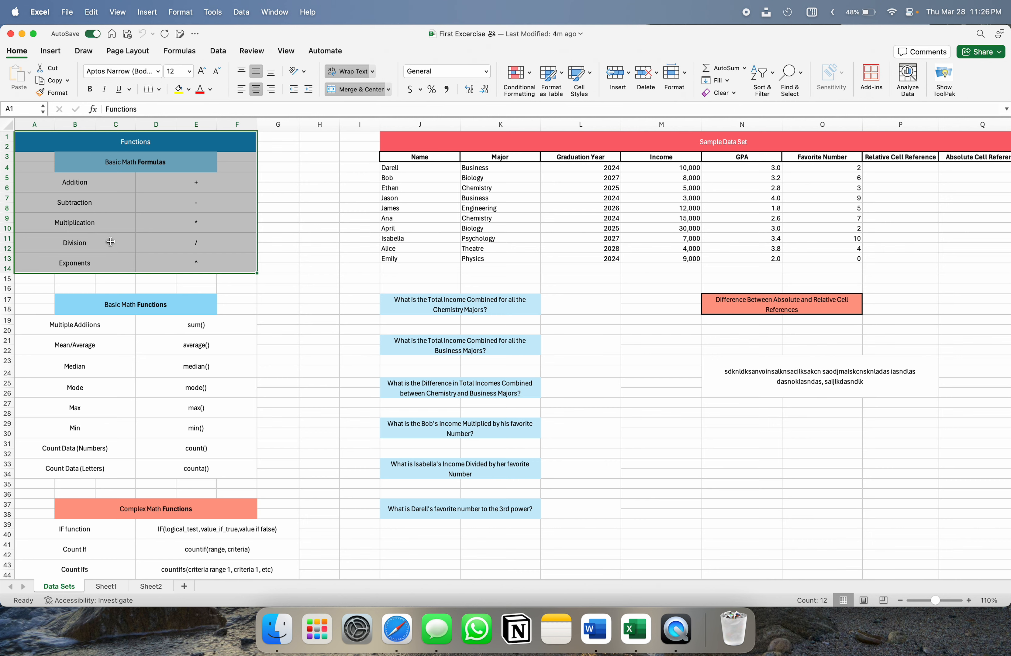
{"action": "left_click", "coordinate": [310, 320]}
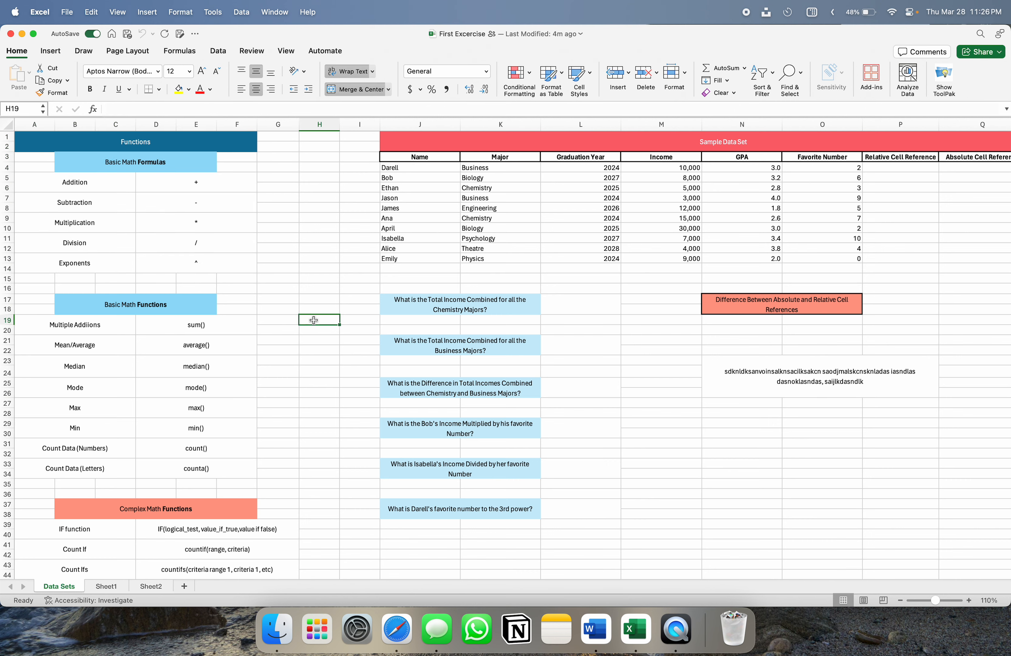
{"action": "scroll", "coordinate": [462, 281], "scroll_direction": "right", "scroll_amount": 3}
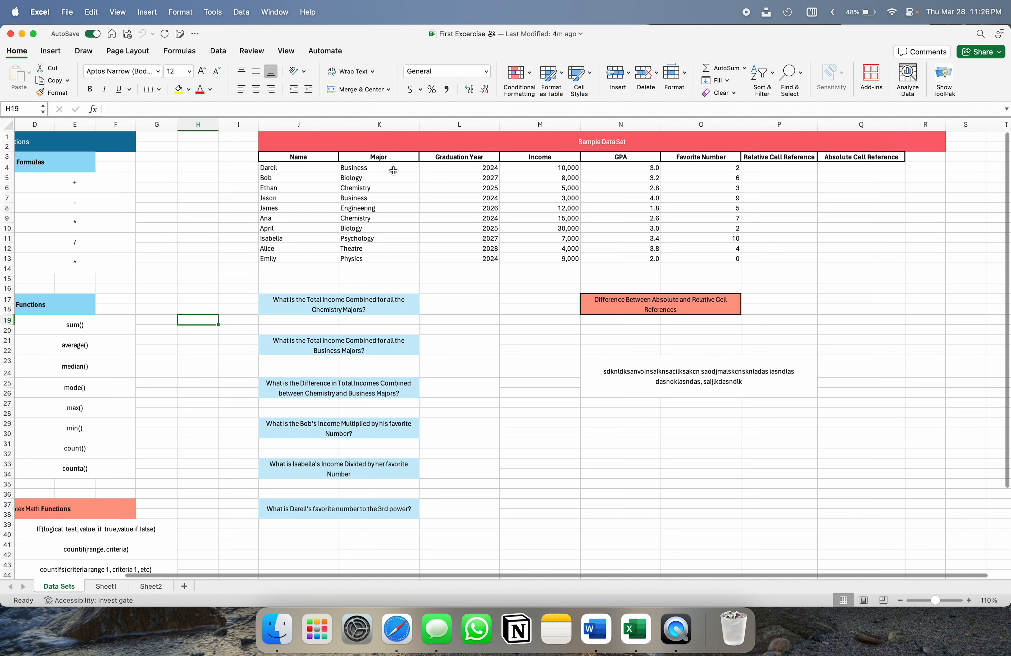
{"action": "left_click_drag", "start_coordinate": [291, 147], "coordinate": [675, 264]}
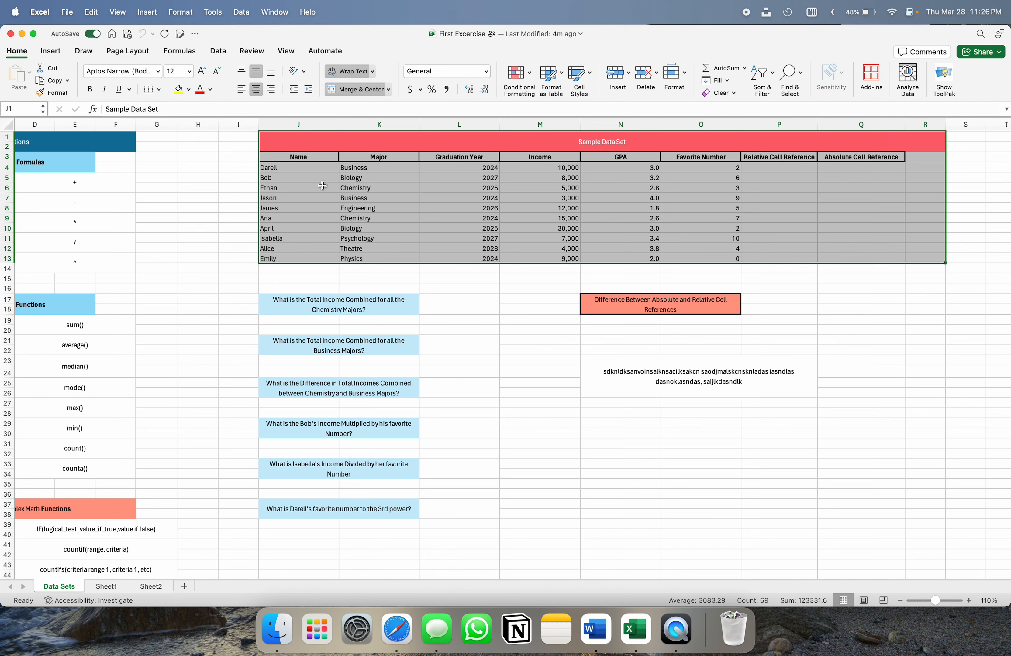
{"action": "left_click", "coordinate": [302, 273]}
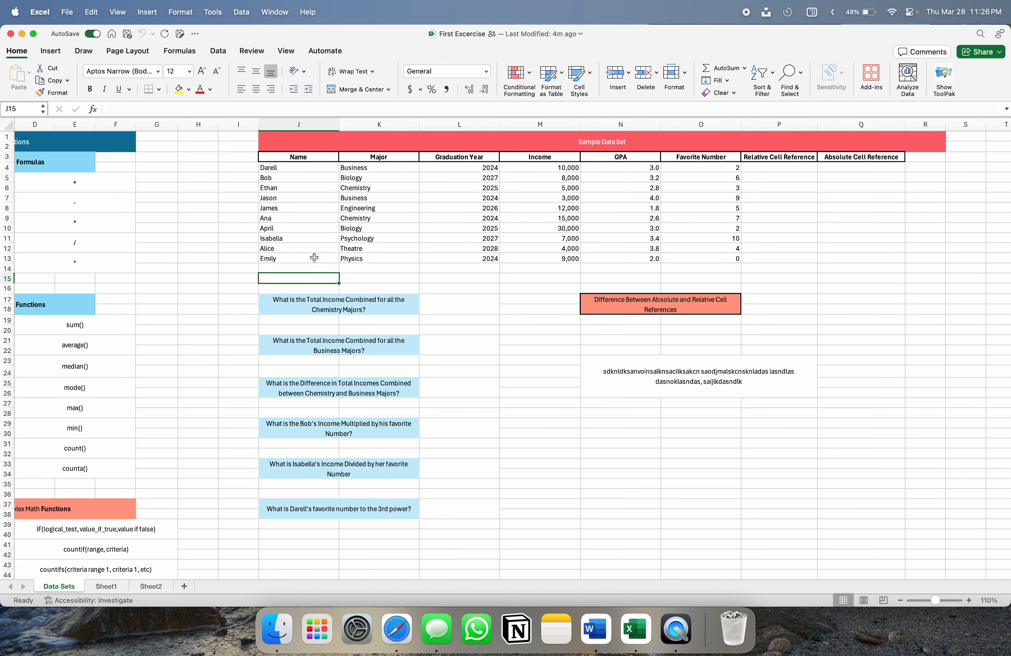
{"action": "left_click_drag", "start_coordinate": [311, 258], "coordinate": [677, 170]}
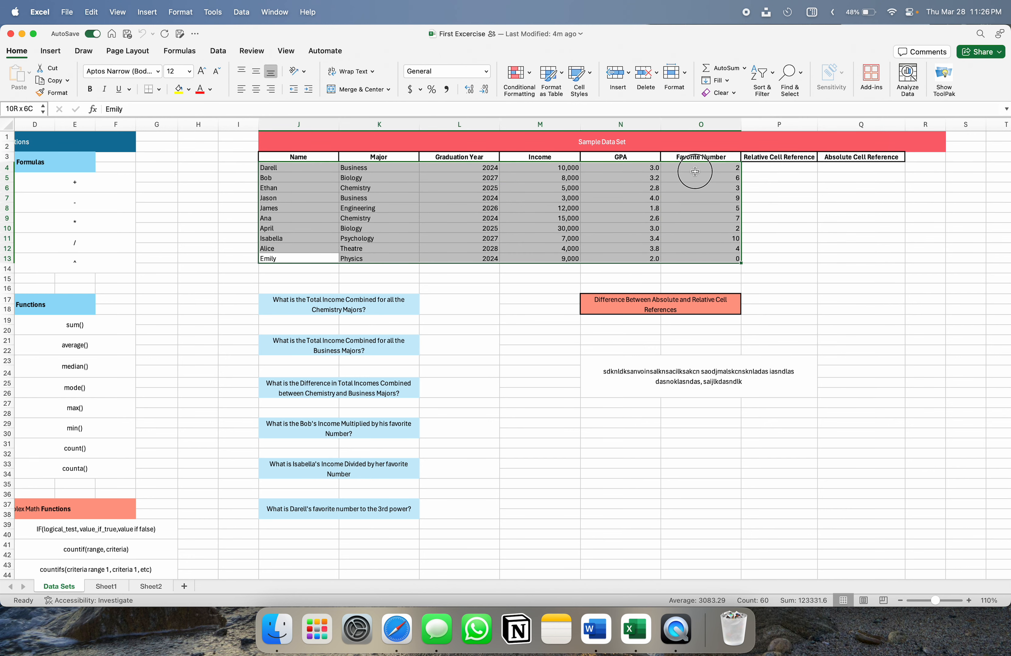
{"action": "left_click", "coordinate": [338, 284]}
{"action": "scroll", "coordinate": [338, 283], "scroll_direction": "left", "scroll_amount": 3}
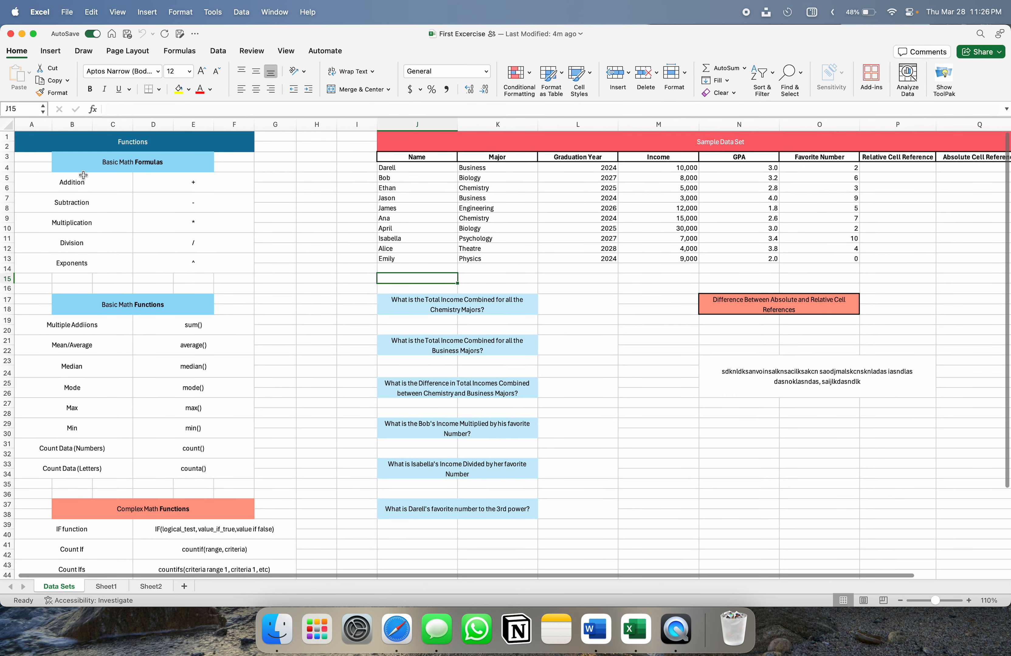
Step: Locate the two Chemistry majors in the Sample Data Set and their matching values in the Income column
{"action": "double_click", "coordinate": [565, 299]}
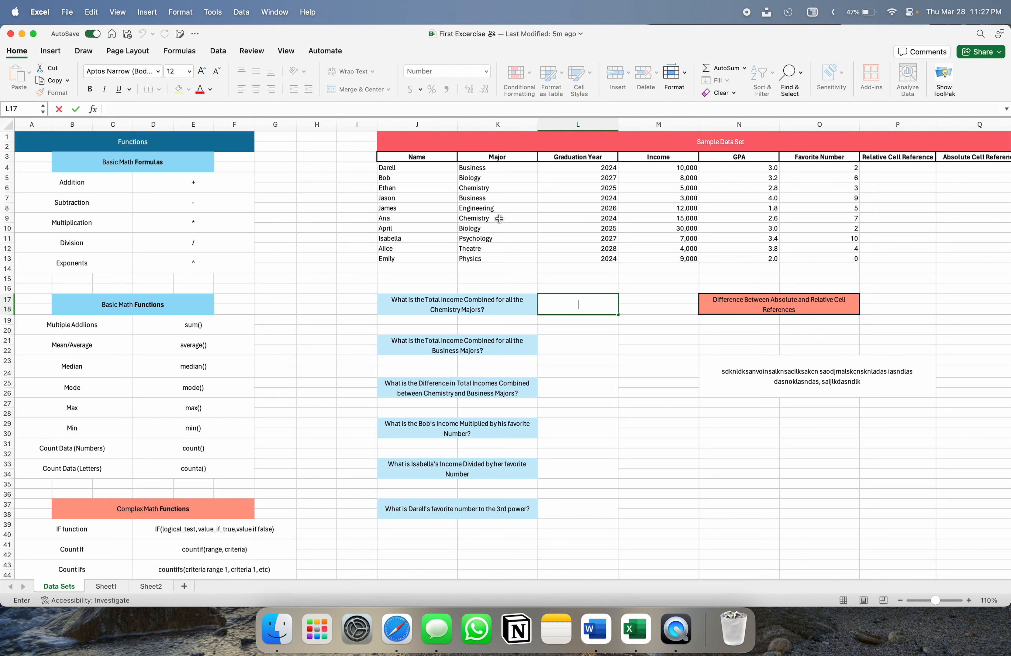
{"action": "left_click", "coordinate": [512, 219]}
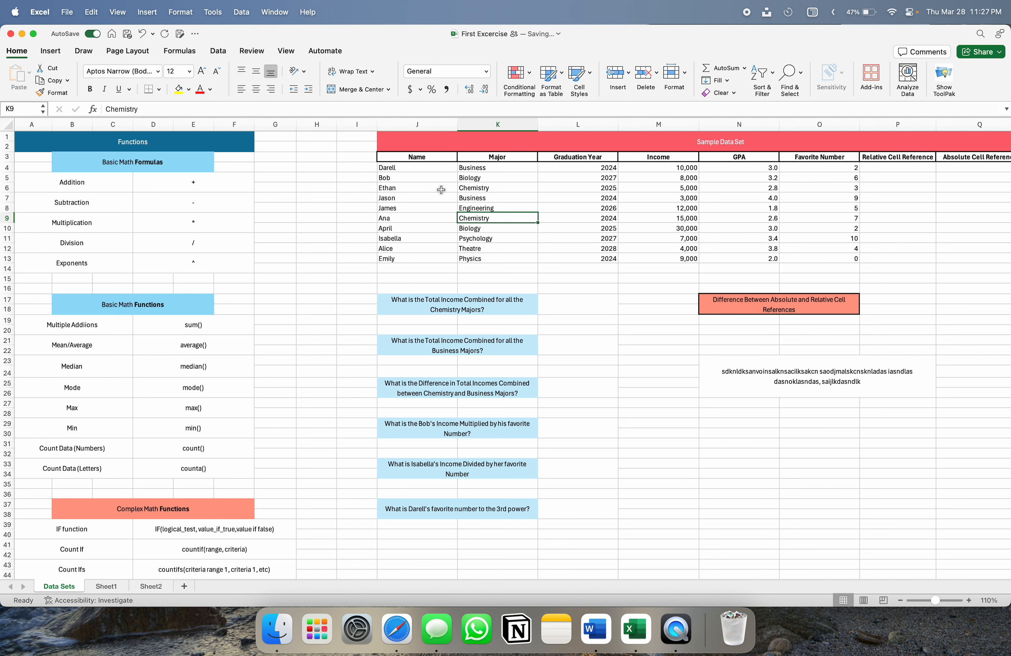
{"action": "left_click", "coordinate": [485, 191]}
{"action": "left_click", "coordinate": [487, 219]}
{"action": "left_click", "coordinate": [668, 218]}
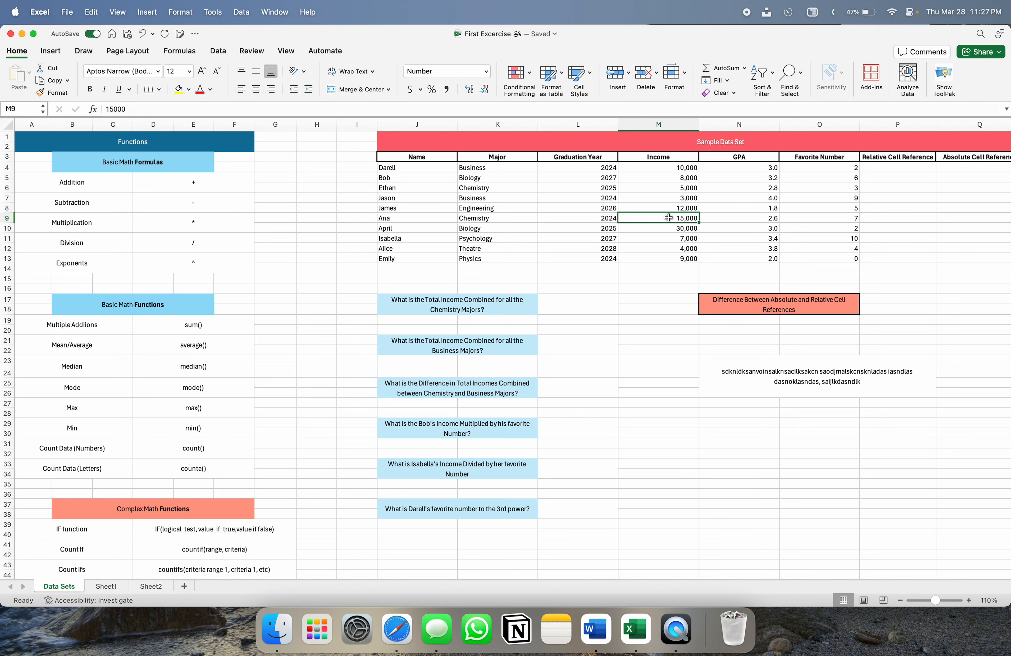
{"action": "left_click", "coordinate": [670, 189]}
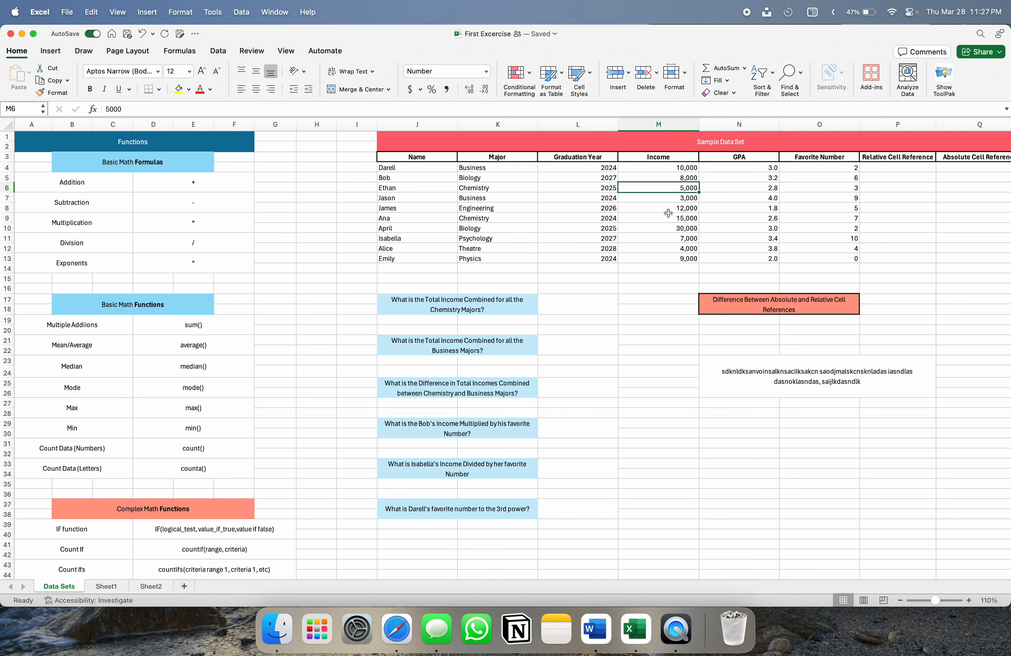
{"action": "left_click", "coordinate": [647, 220]}
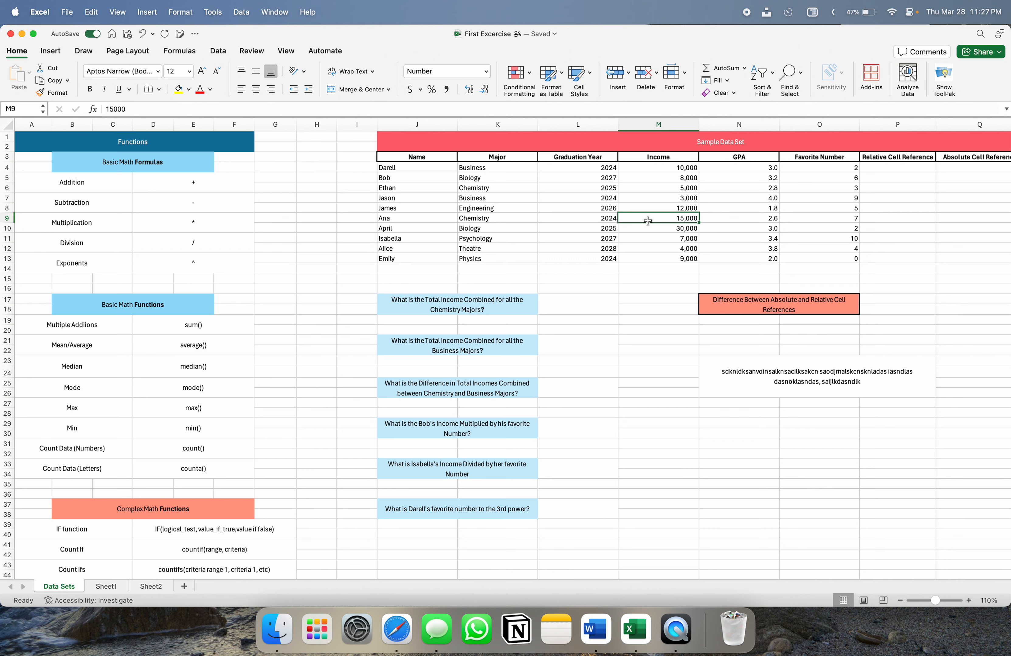
Step: Answer the total Chemistry majors' income question in L17 with the formula =M6+M9
{"action": "left_click", "coordinate": [563, 303]}
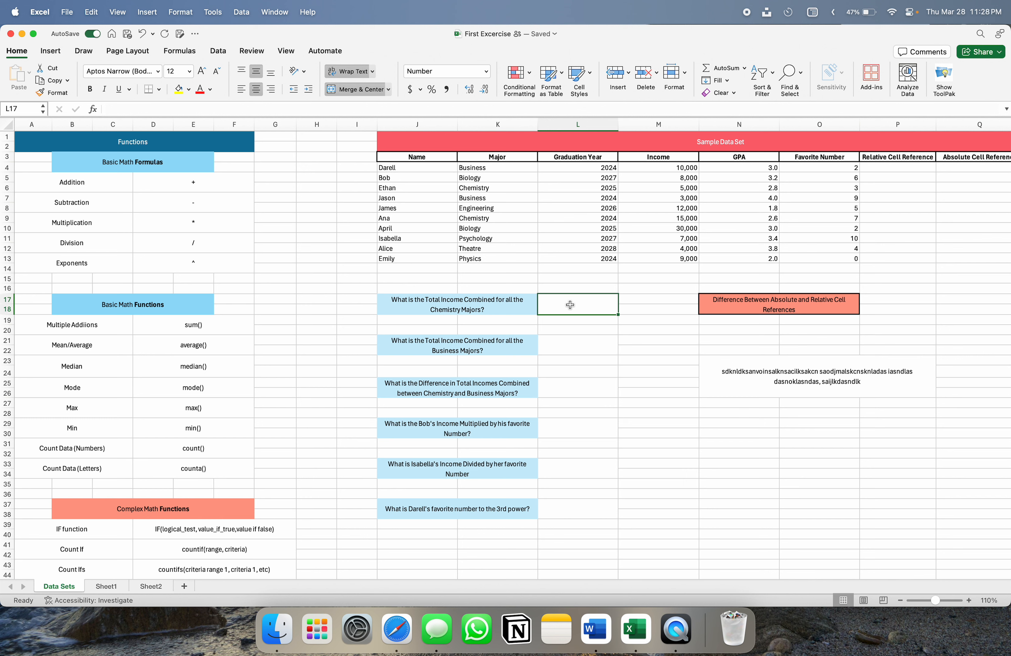
{"action": "type", "text": "="}
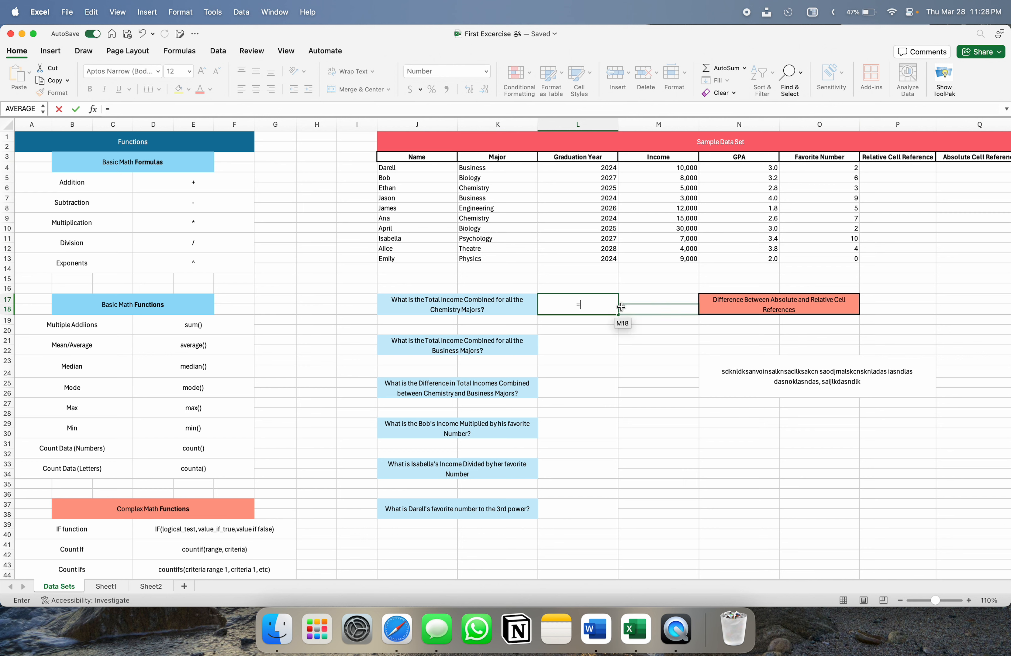
{"action": "left_click", "coordinate": [596, 305]}
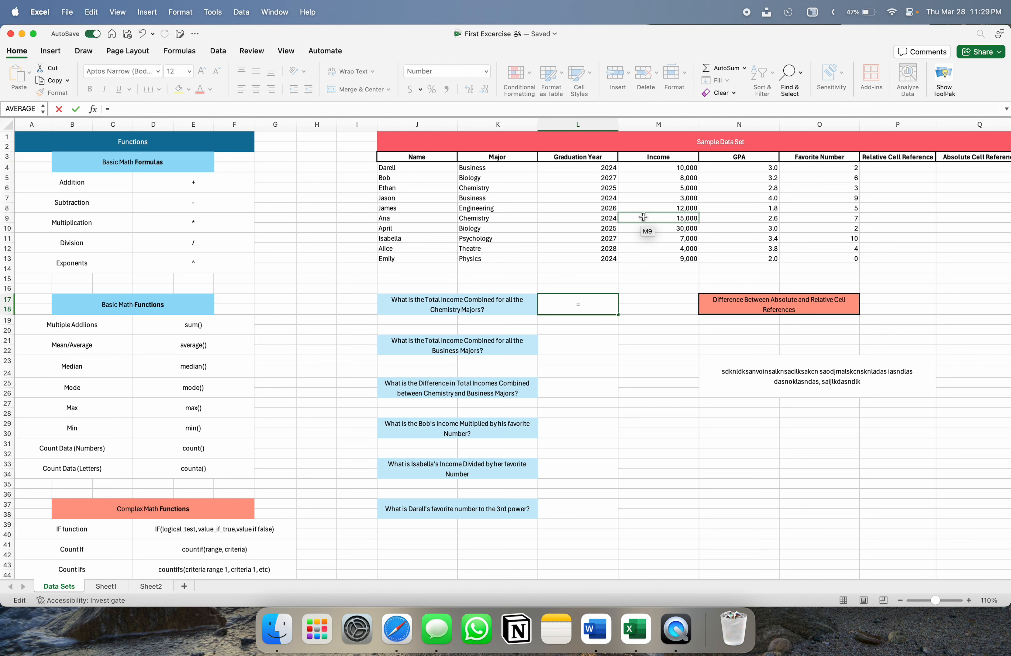
{"action": "type", "text": "M6"}
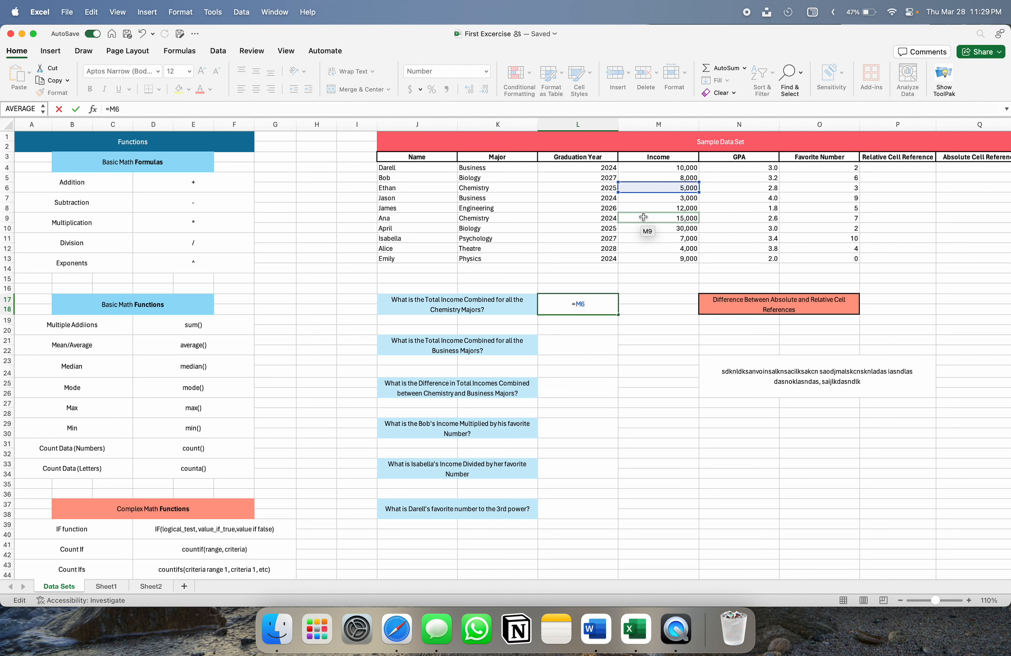
{"action": "type", "text": "+M9"}
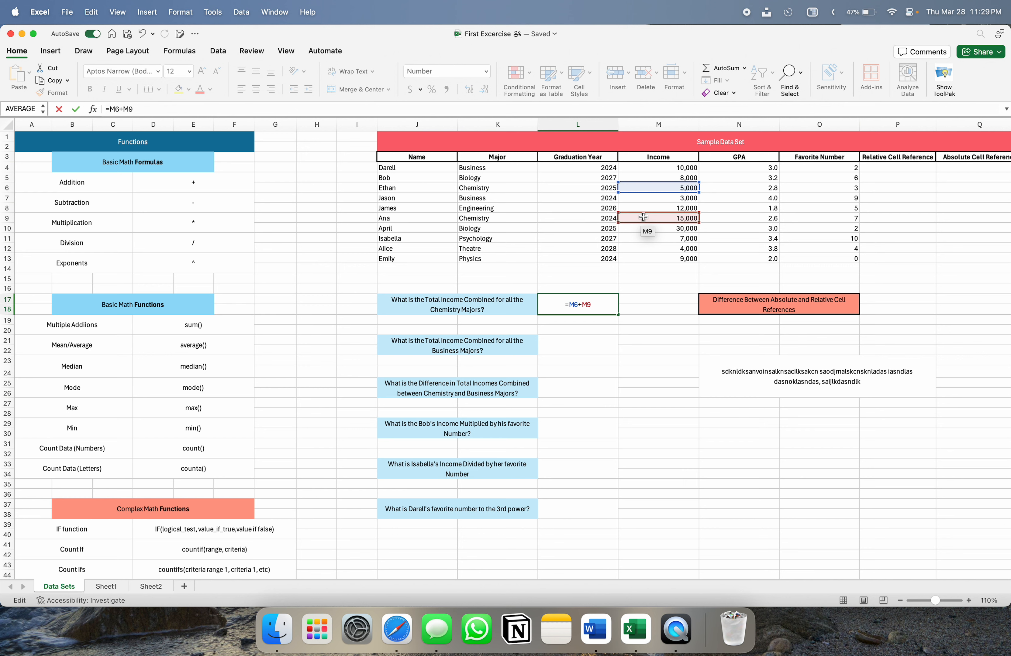
{"action": "key", "text": "Return"}
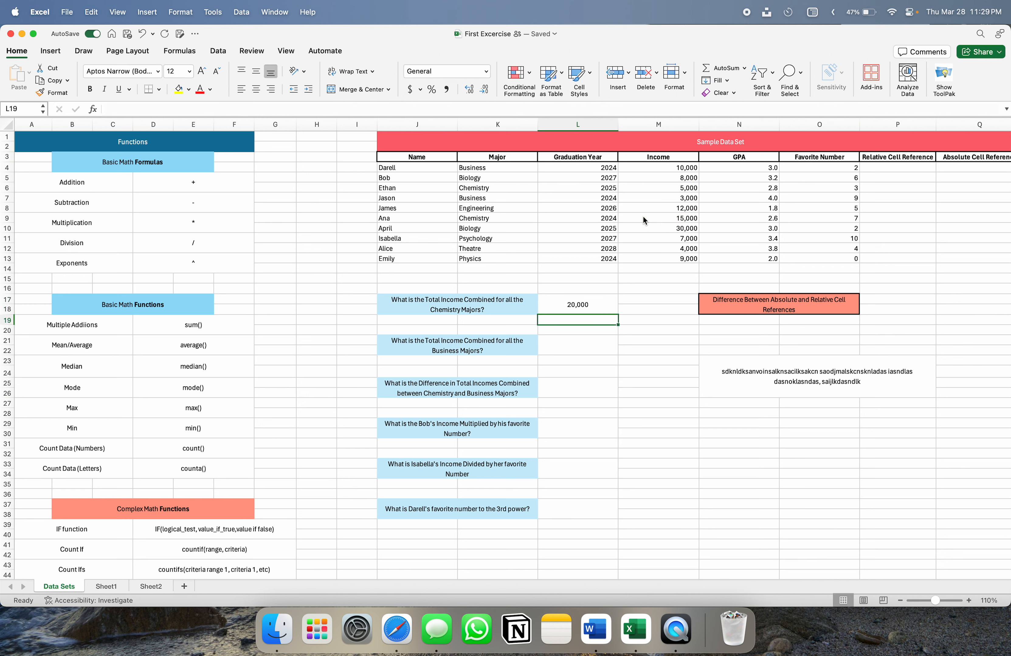
{"action": "left_click", "coordinate": [553, 312]}
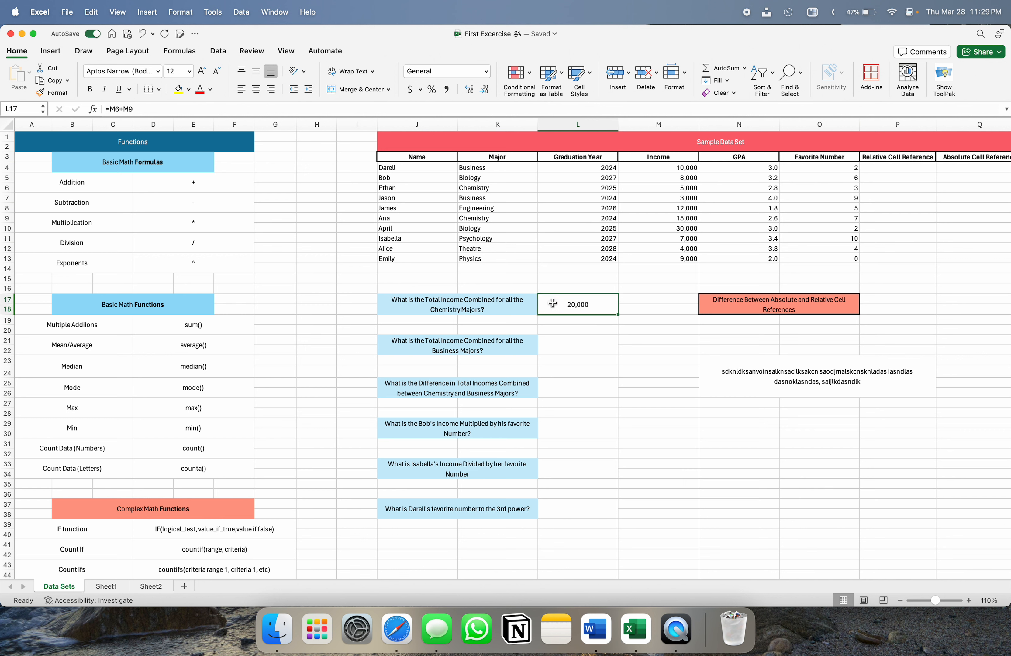
{"action": "left_click", "coordinate": [554, 324]}
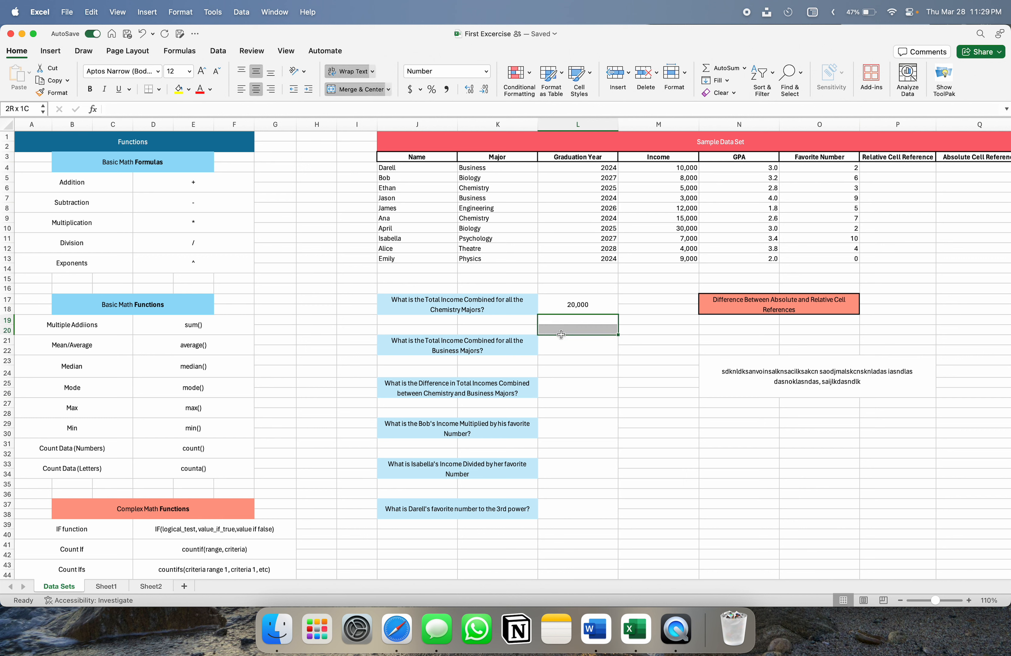
{"action": "left_click", "coordinate": [526, 332]}
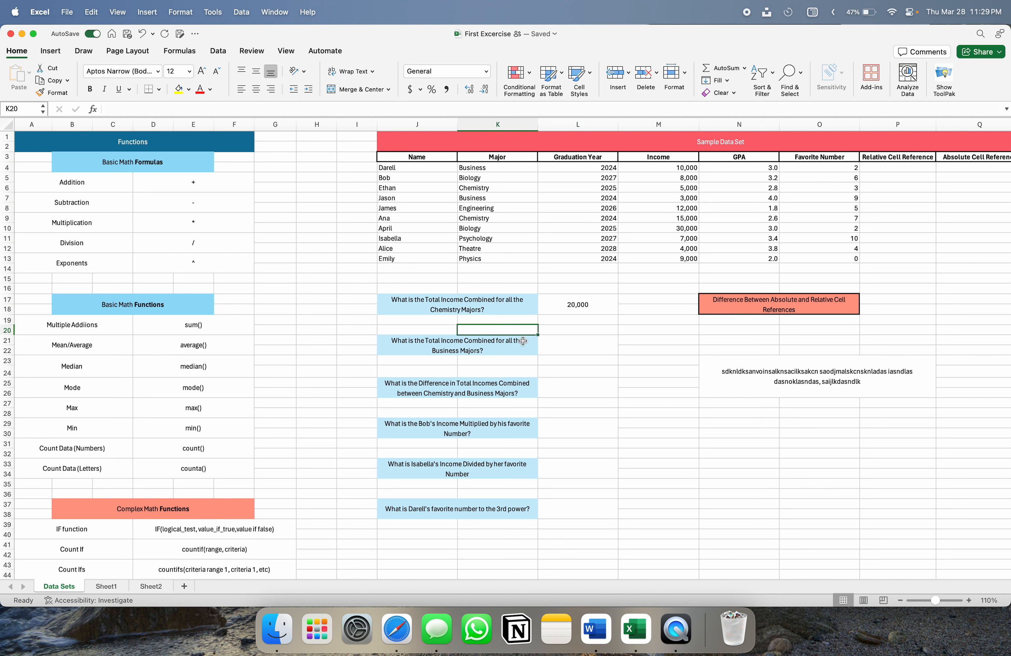
Step: Answer the total Business majors' income question in L21 with the formula =M4+M7, using cell references to their incomes
{"action": "left_click", "coordinate": [578, 346]}
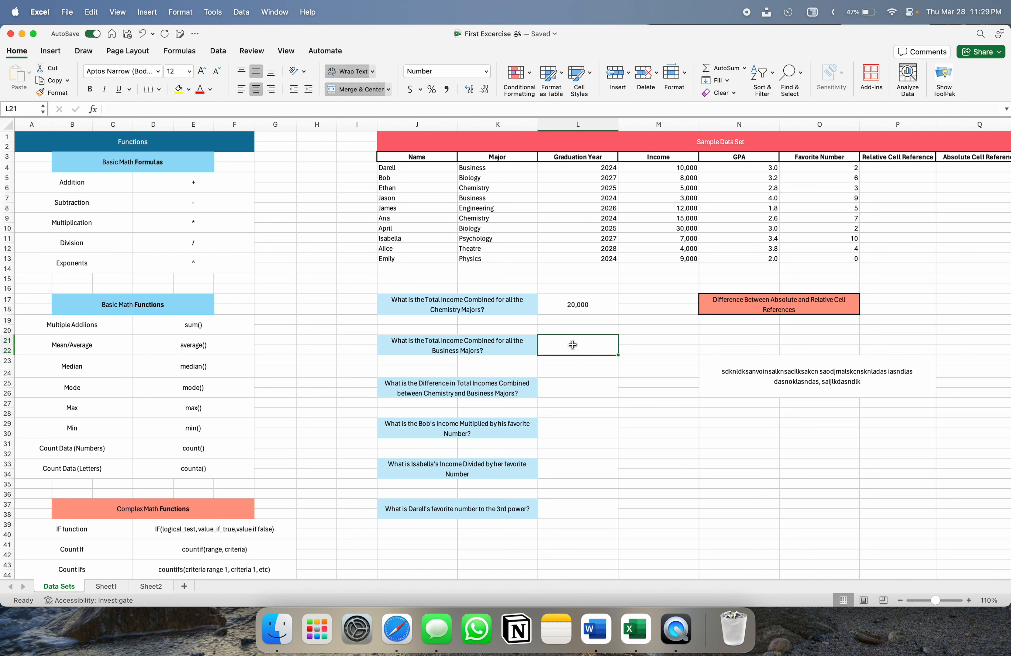
{"action": "left_click", "coordinate": [468, 169]}
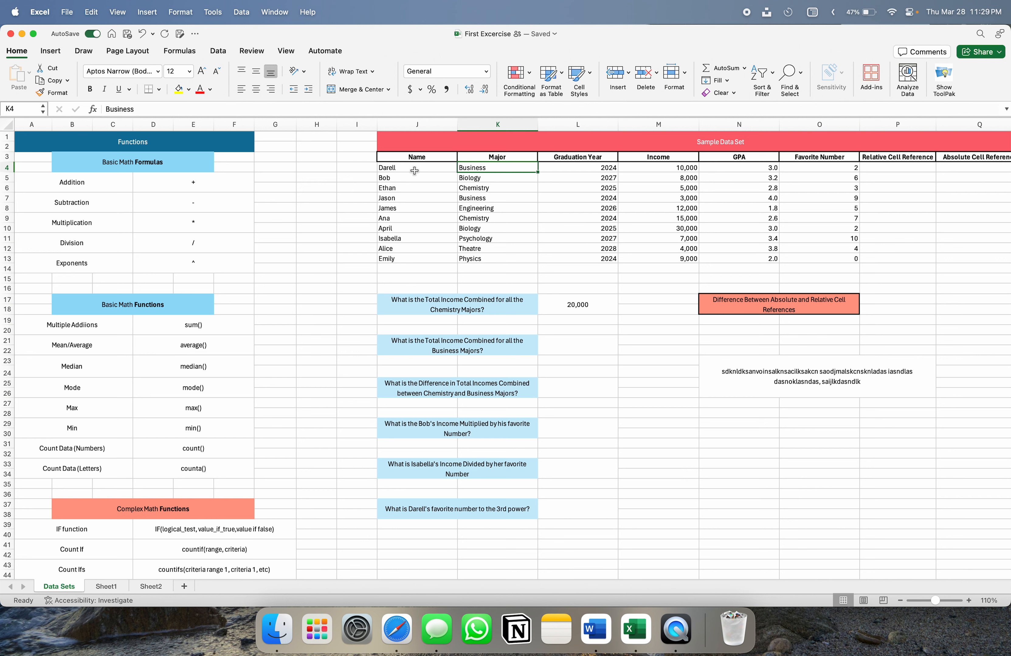
{"action": "left_click", "coordinate": [488, 207]}
{"action": "left_click", "coordinate": [486, 199]}
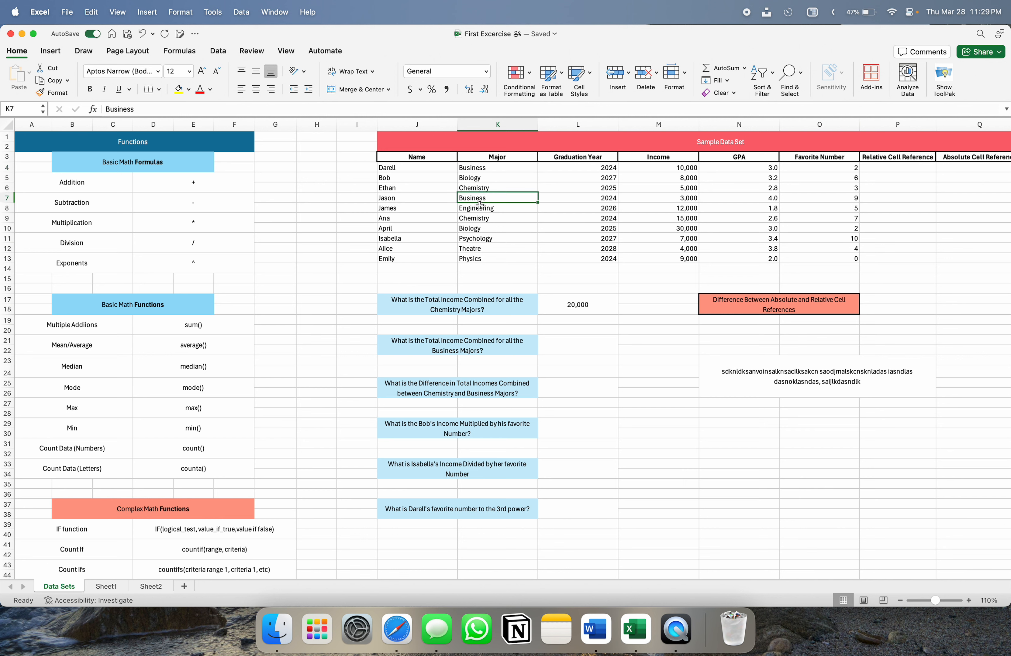
{"action": "left_click", "coordinate": [557, 337]}
{"action": "type", "text": "="}
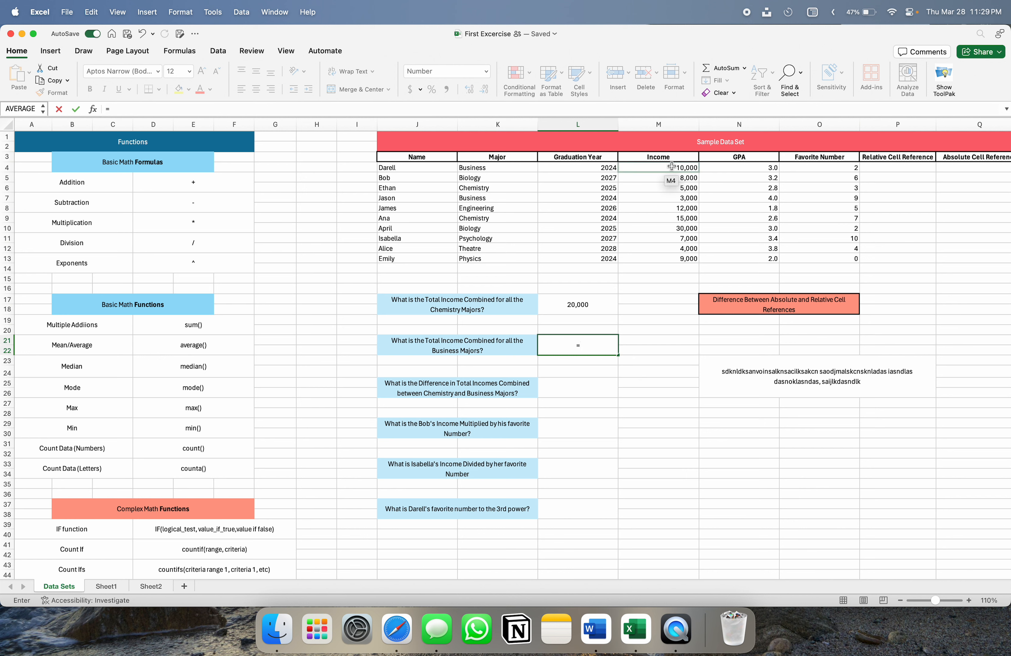
{"action": "left_click", "coordinate": [645, 168]}
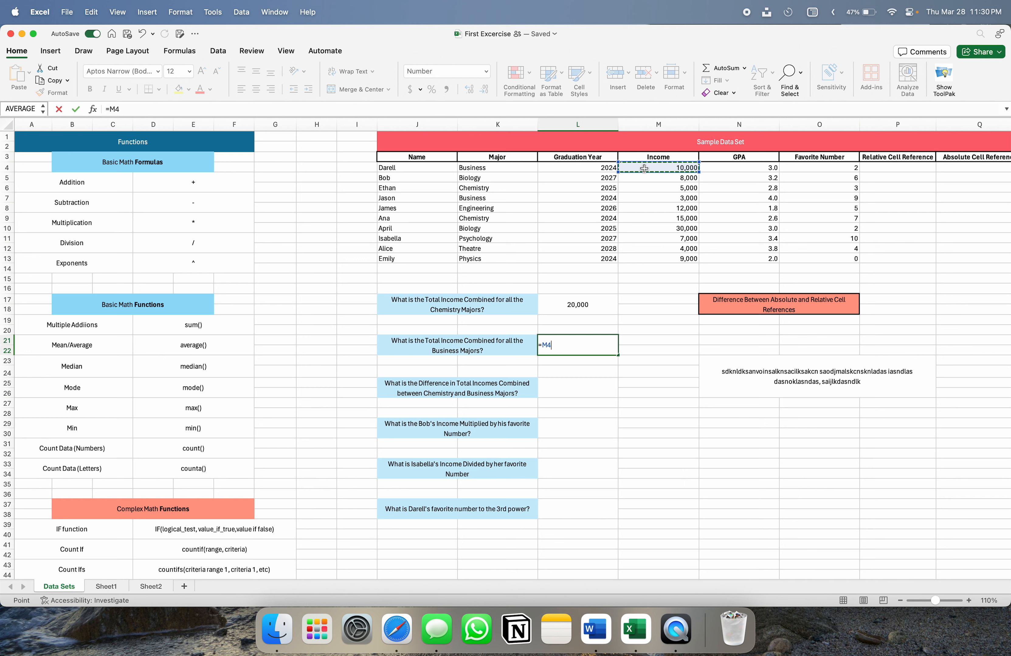
{"action": "type", "text": "+"}
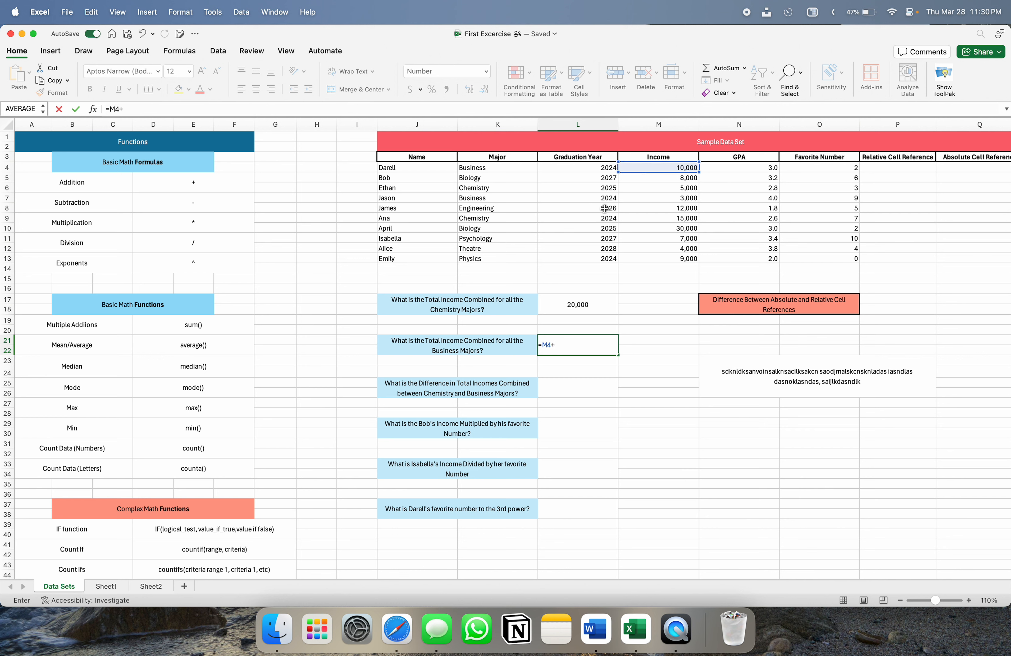
{"action": "left_click", "coordinate": [663, 198]}
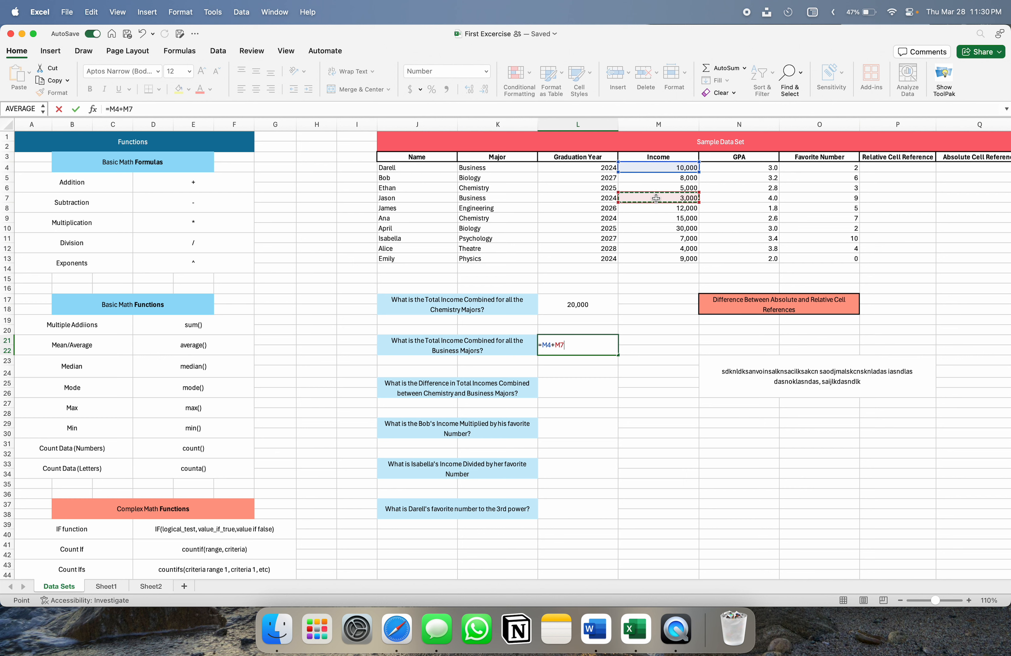
{"action": "mouse_move", "coordinate": [656, 199]}
{"action": "left_mouse_down"}
{"action": "mouse_move", "coordinate": [654, 251]}
{"action": "mouse_move", "coordinate": [652, 199]}
{"action": "left_mouse_up"}
{"action": "key", "text": "Return"}
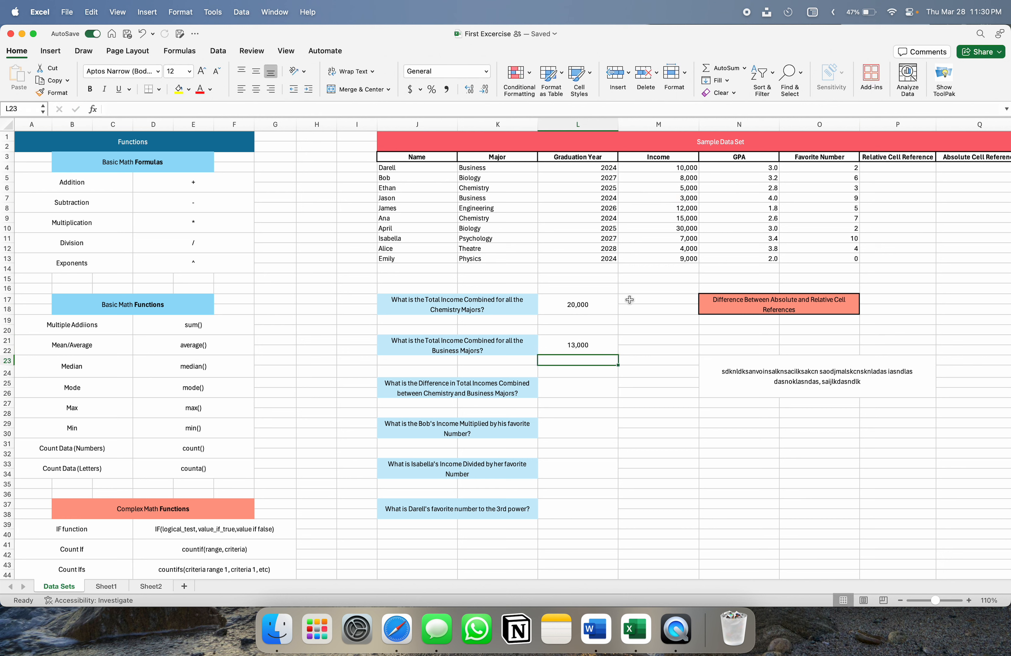
Step: Answer the question on the income difference between Chemistry and Business majors in L25 with the formula =L17-L21
{"action": "left_click", "coordinate": [568, 391]}
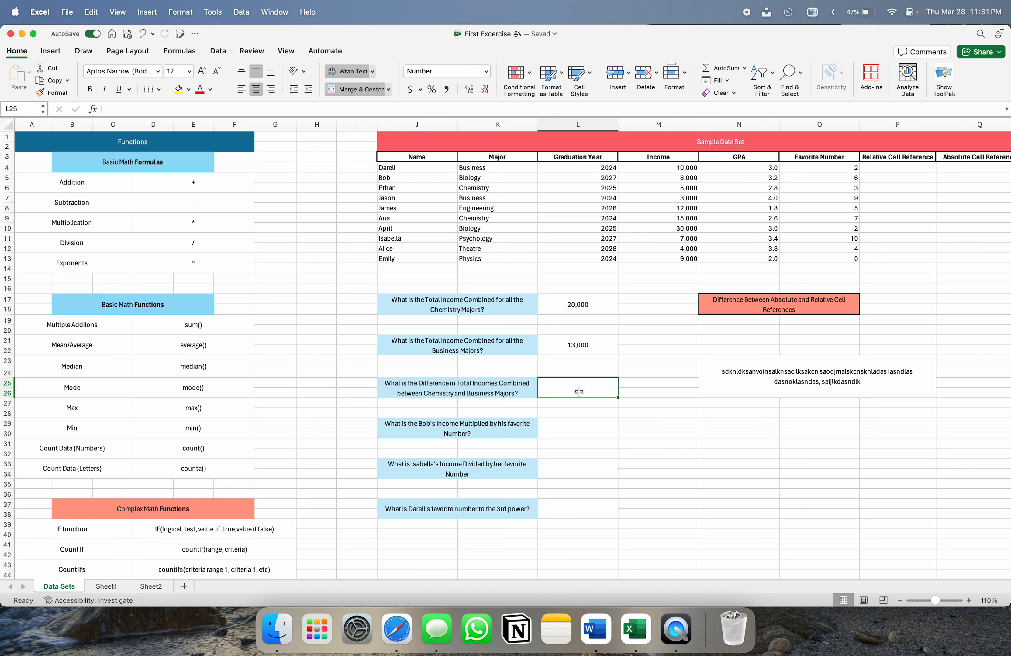
{"action": "type", "text": "="}
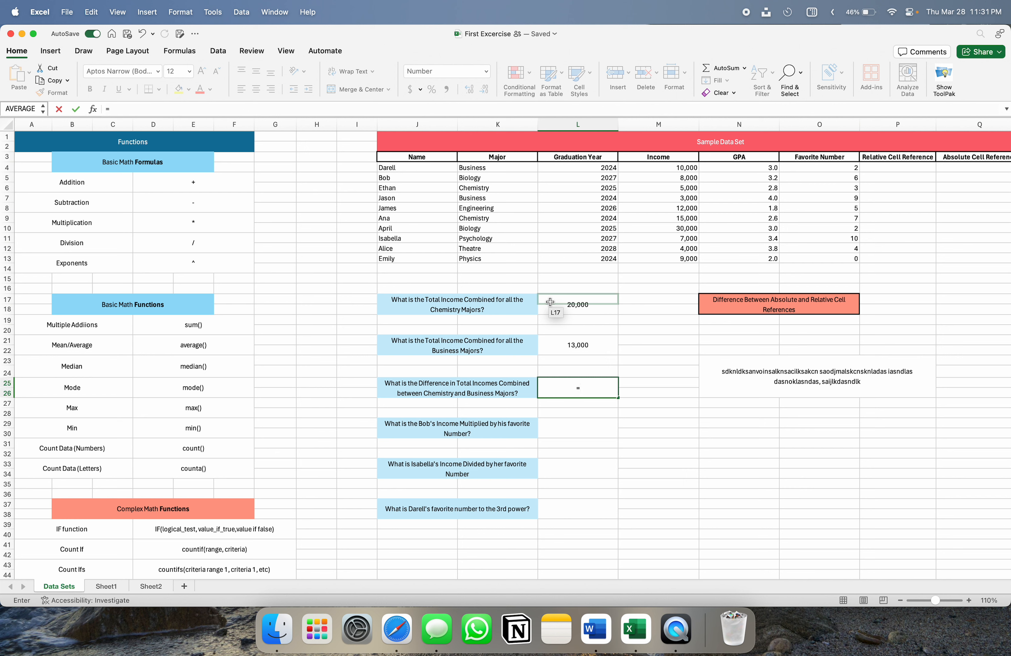
{"action": "left_click", "coordinate": [550, 302]}
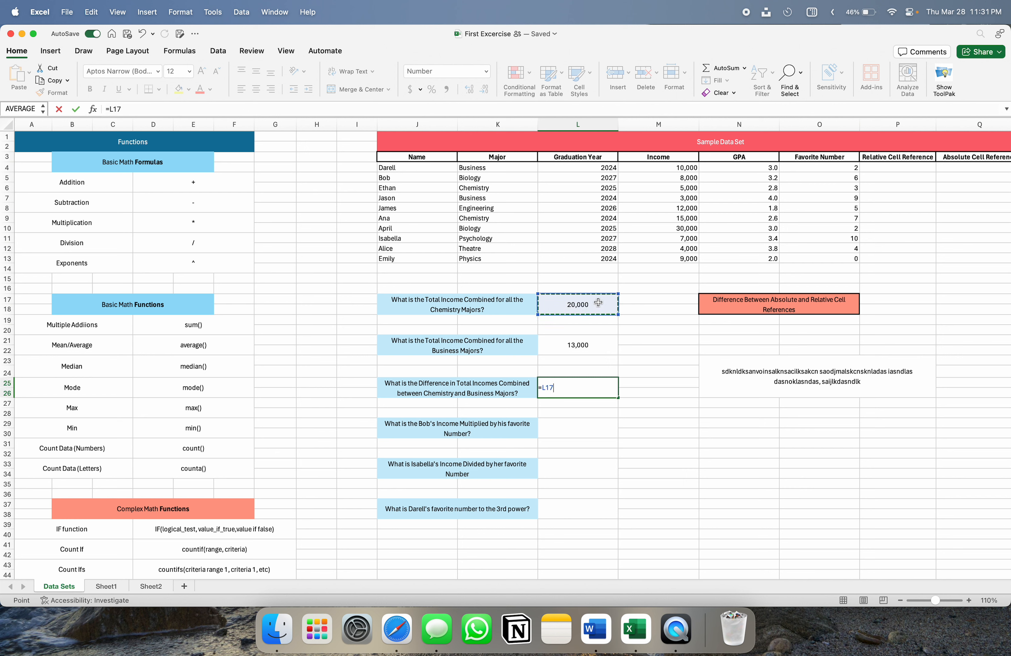
{"action": "key", "text": "BackSpace"}
{"action": "key", "text": "BackSpace"}
{"action": "key", "text": "BackSpace"}
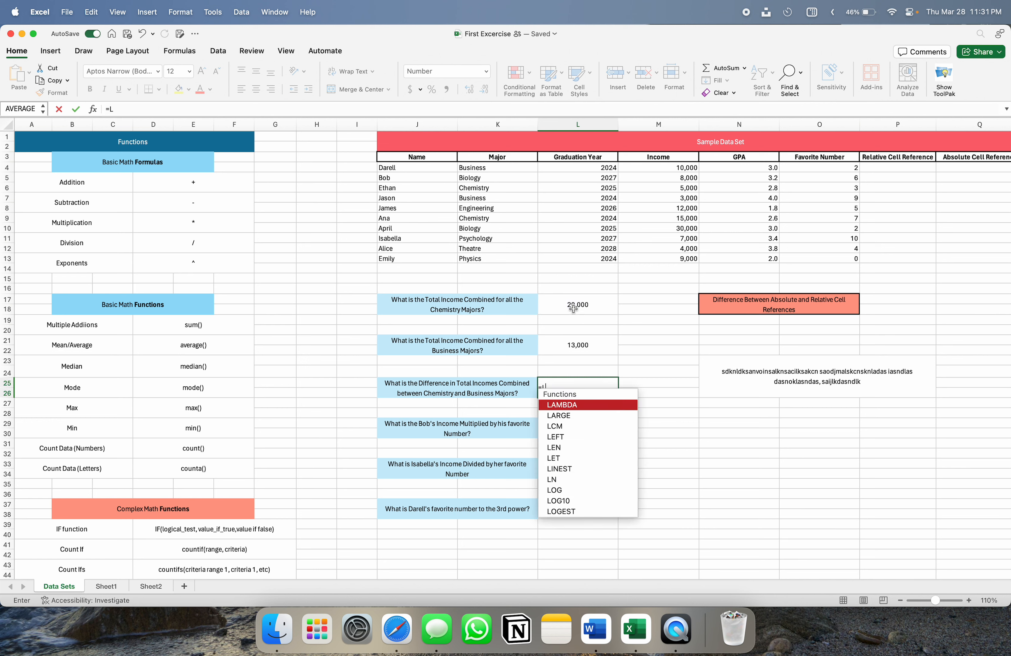
{"action": "left_click", "coordinate": [551, 310]}
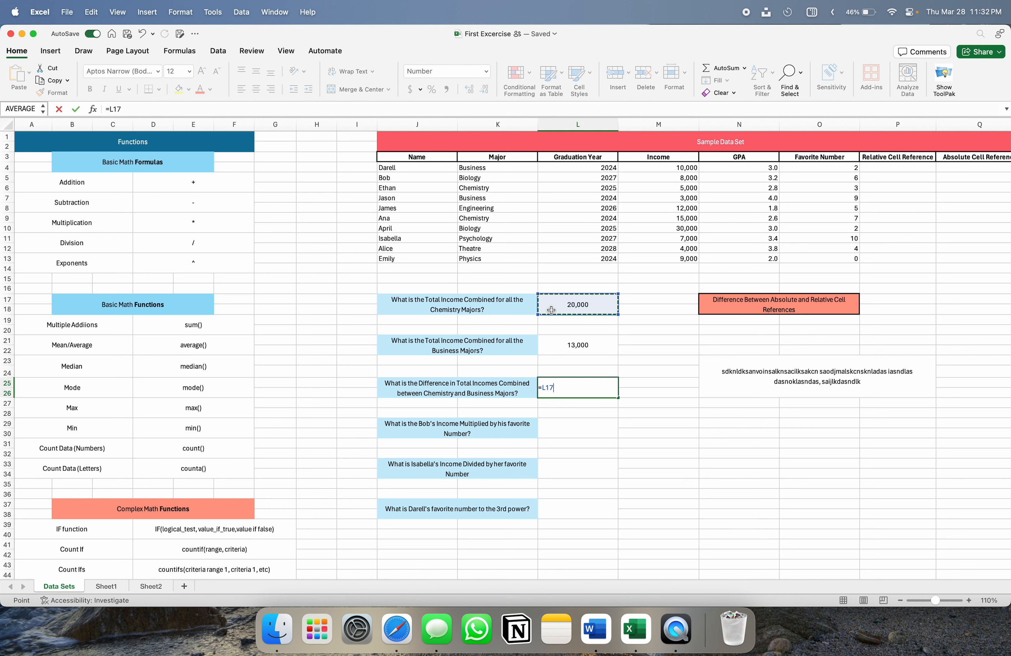
{"action": "type", "text": "-"}
{"action": "left_click", "coordinate": [560, 344]}
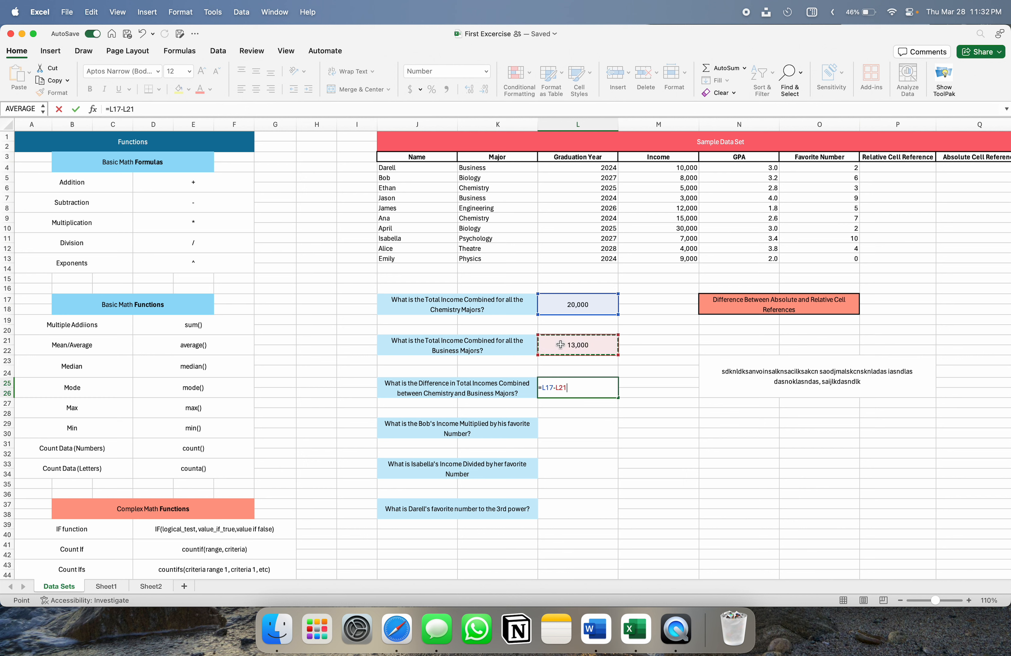
{"action": "key", "text": "Return"}
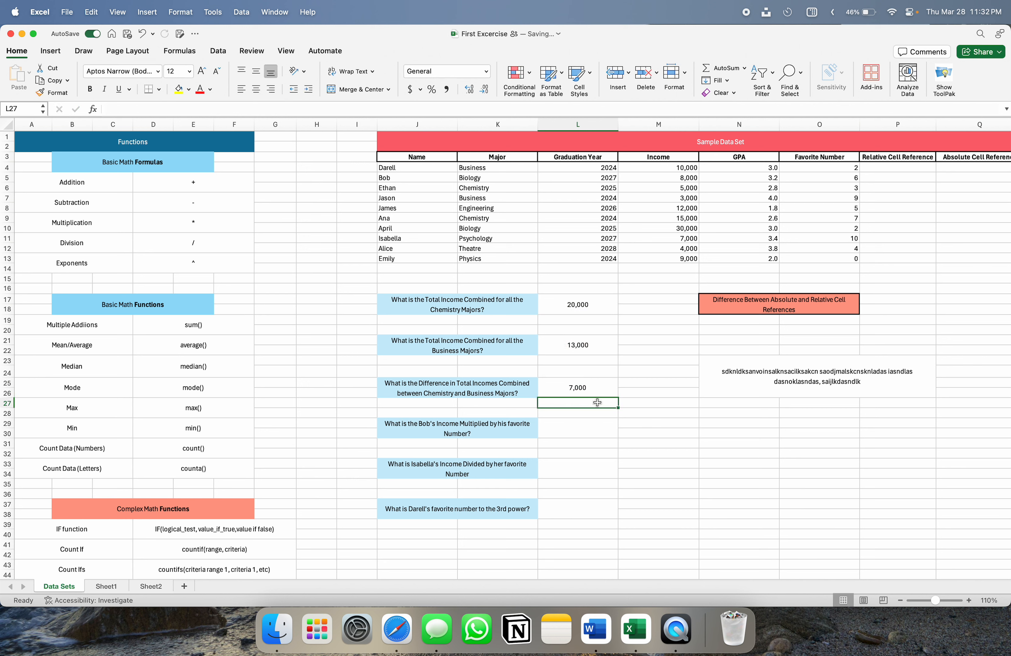
{"action": "left_click", "coordinate": [607, 383]}
{"action": "left_click", "coordinate": [634, 390]}
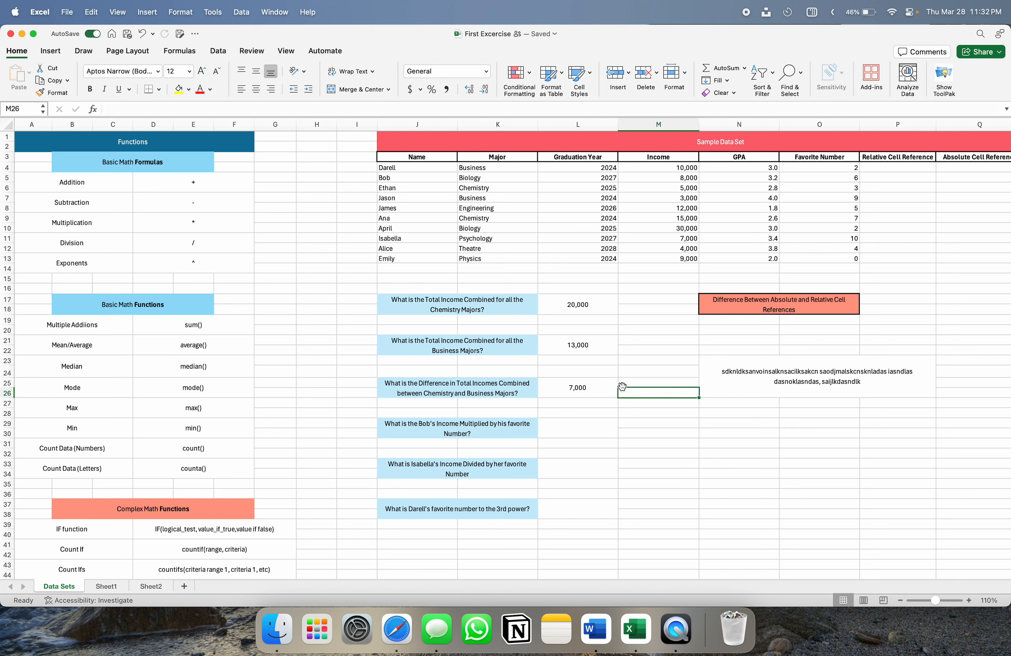
{"action": "left_click", "coordinate": [606, 386]}
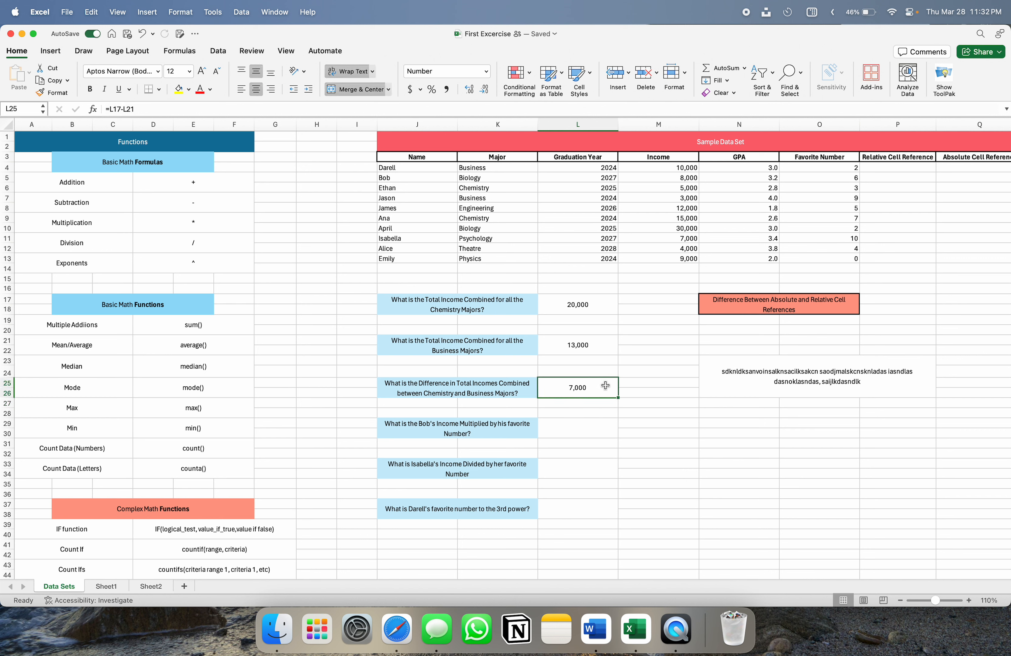
Step: Answer the question on the Biology student's income multiplied by his favorite number in L29 with the formula =M5*O5
{"action": "left_click", "coordinate": [565, 430]}
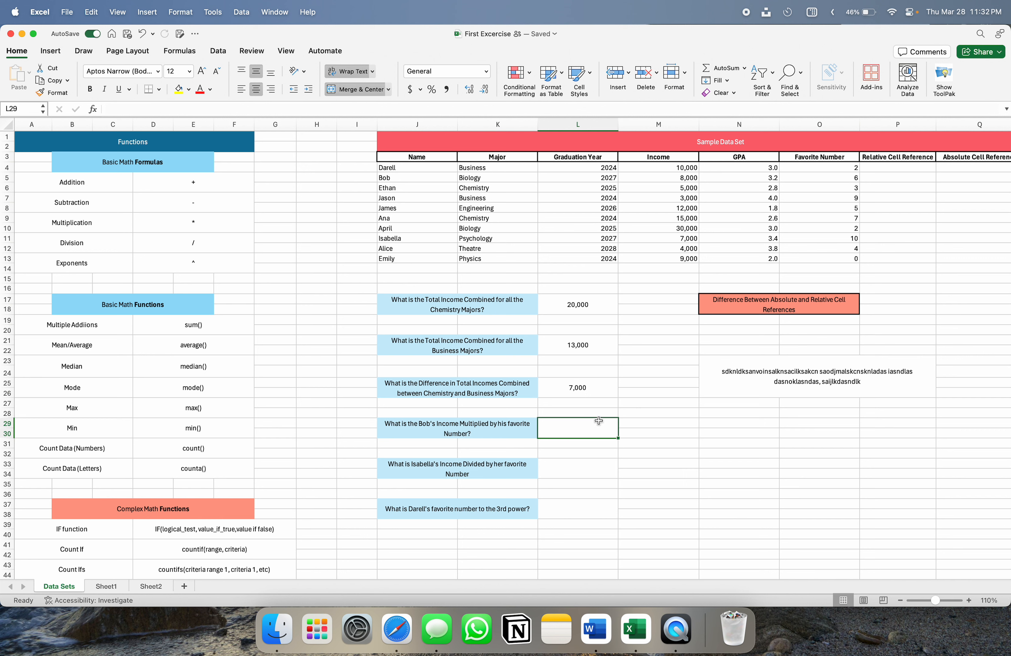
{"action": "left_click", "coordinate": [627, 416]}
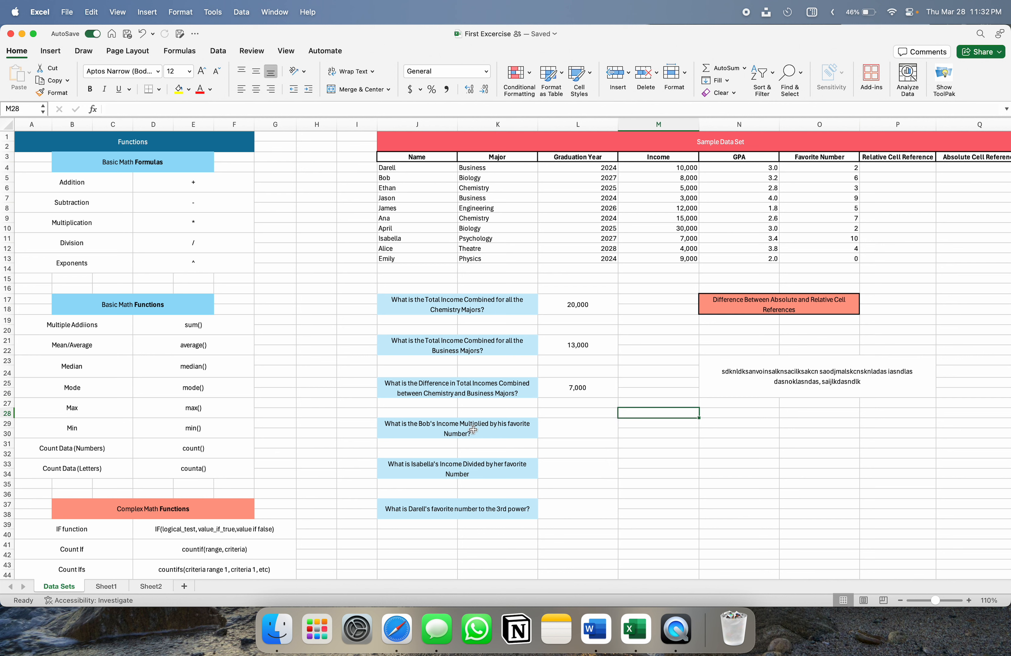
{"action": "left_click", "coordinate": [569, 430]}
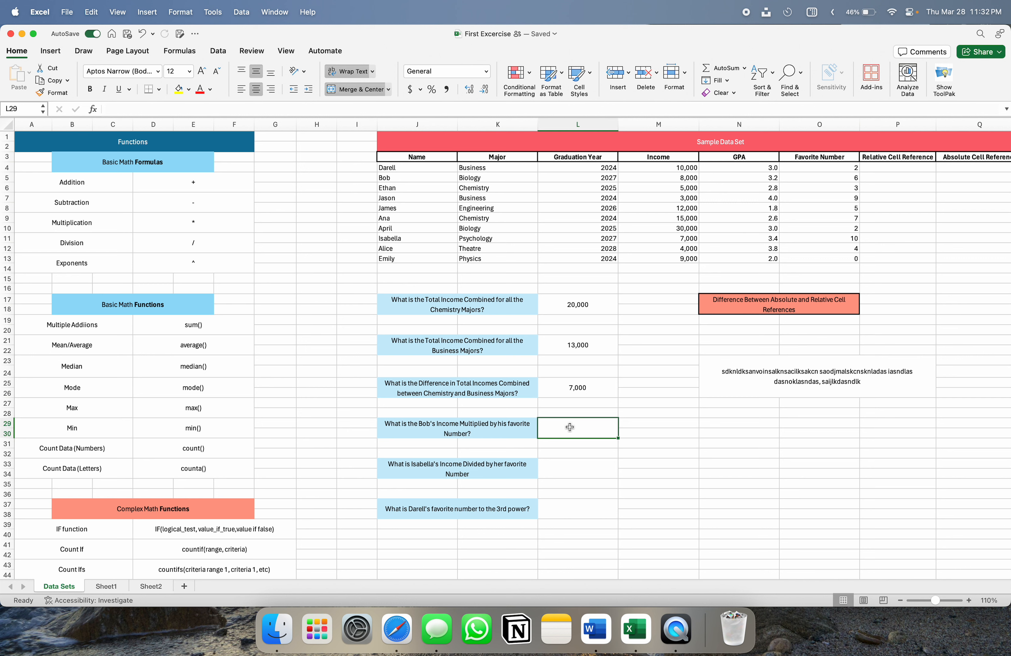
{"action": "left_click", "coordinate": [848, 179]}
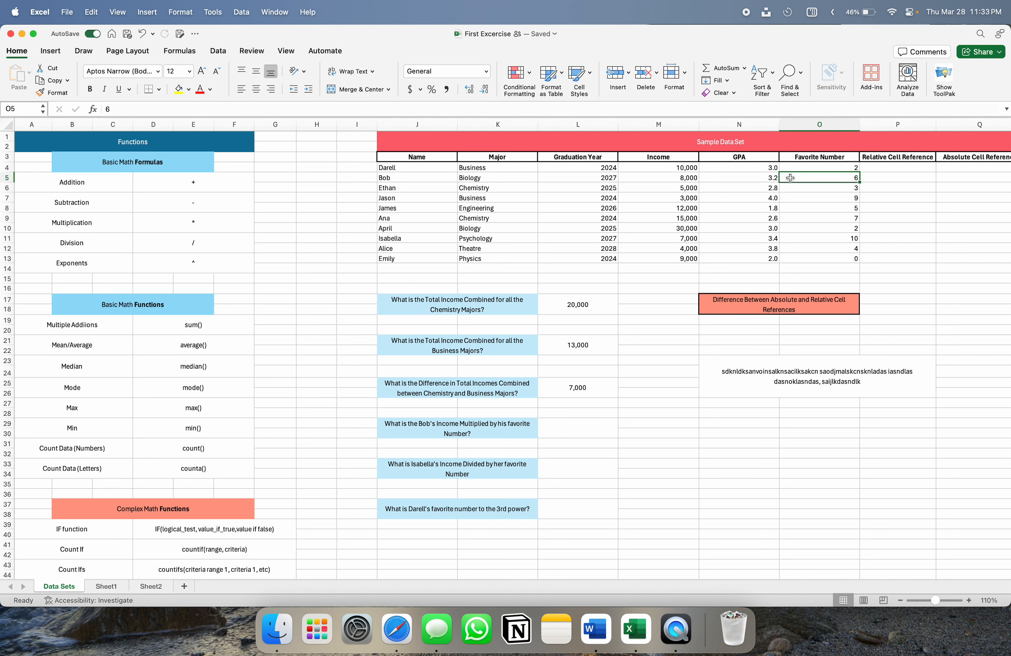
{"action": "left_click", "coordinate": [670, 177]}
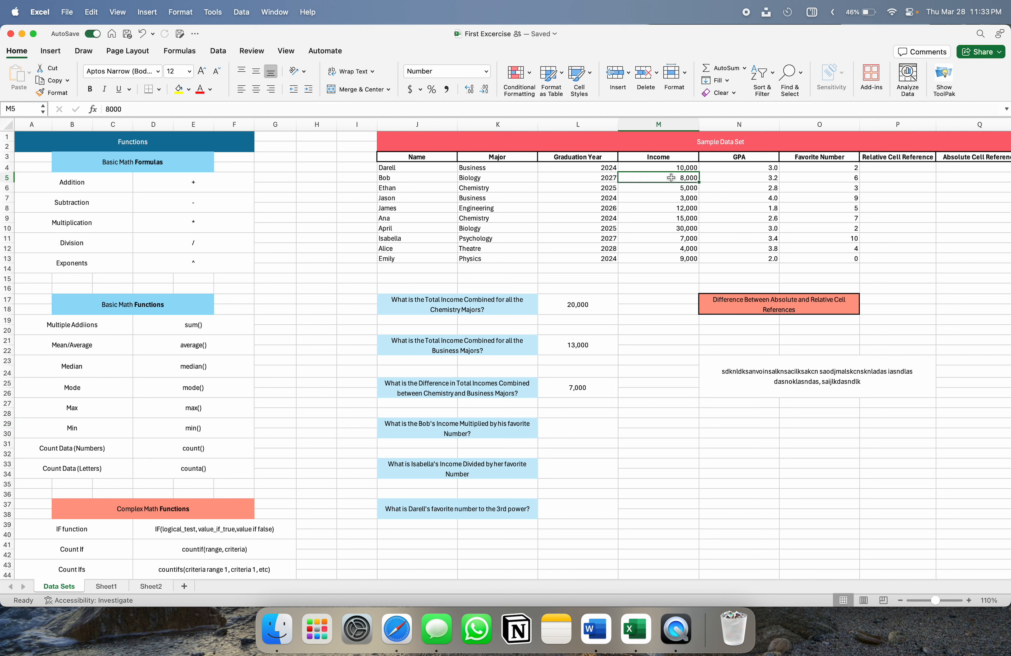
{"action": "left_click", "coordinate": [567, 429]}
{"action": "type", "text": "="}
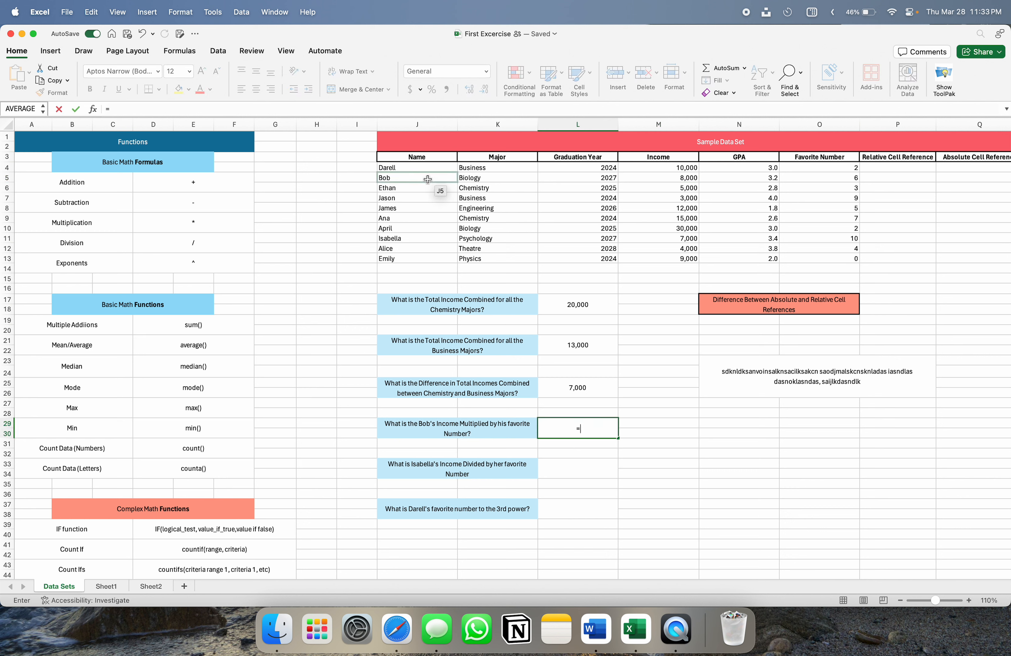
{"action": "left_click", "coordinate": [659, 180]}
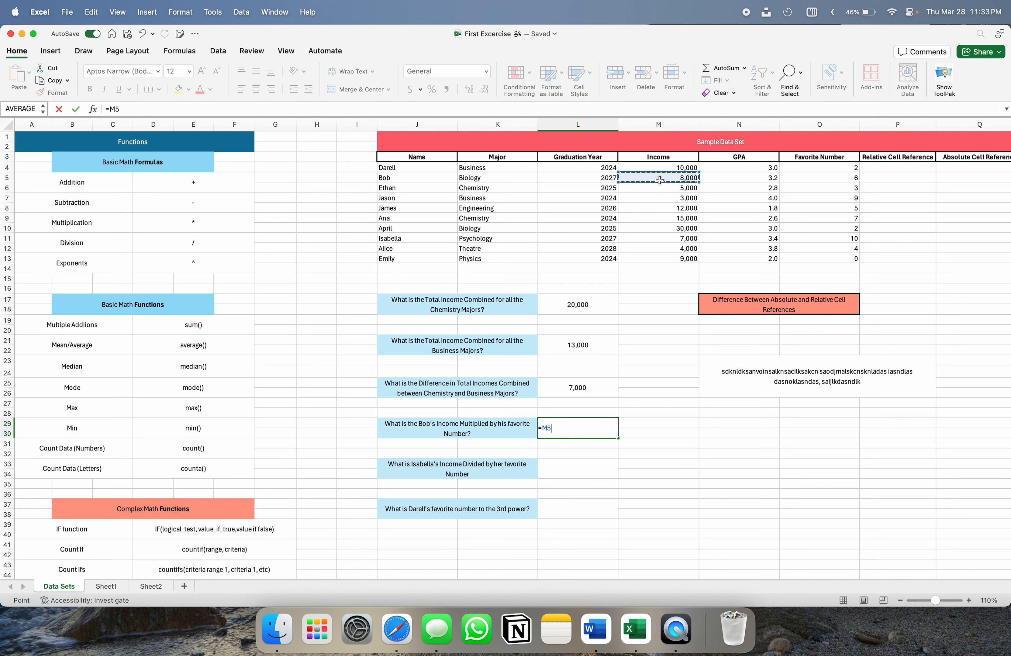
{"action": "type", "text": "x"}
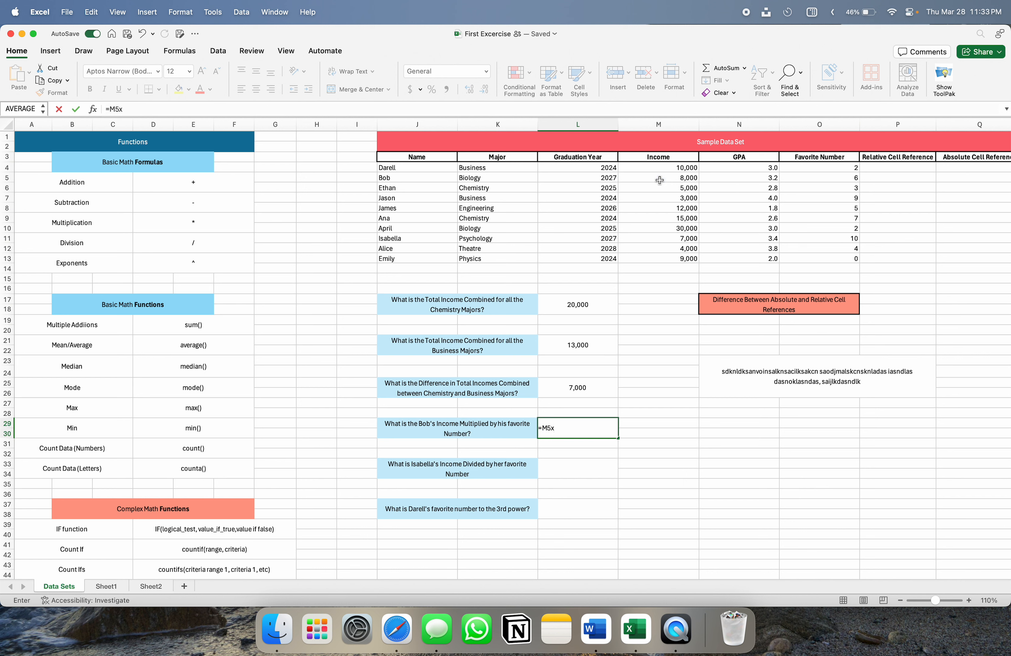
{"action": "key", "text": "BackSpace"}
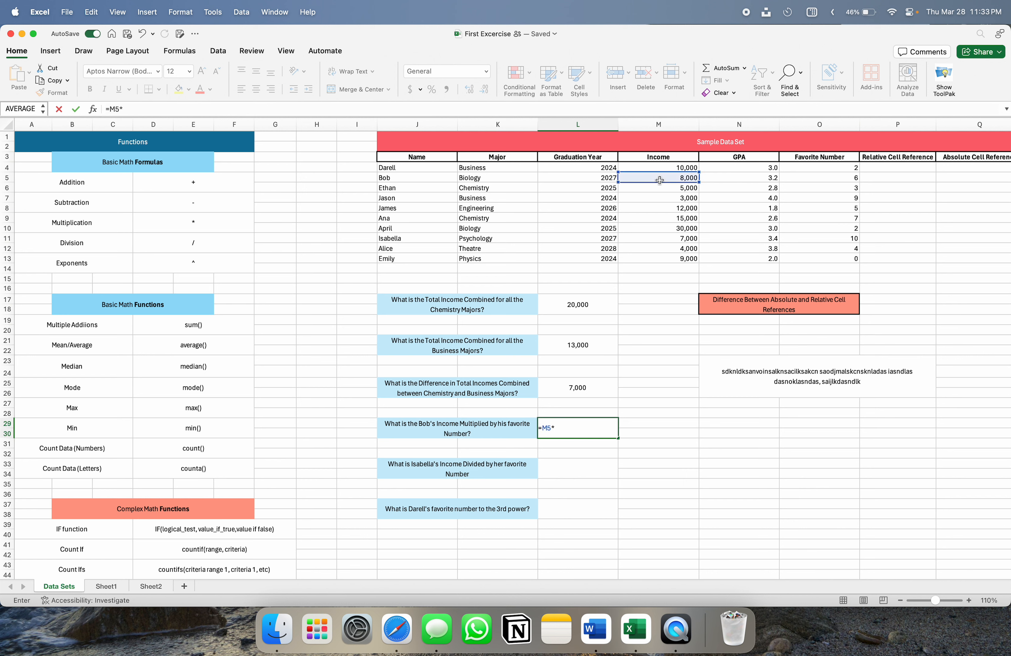
{"action": "left_click", "coordinate": [828, 178]}
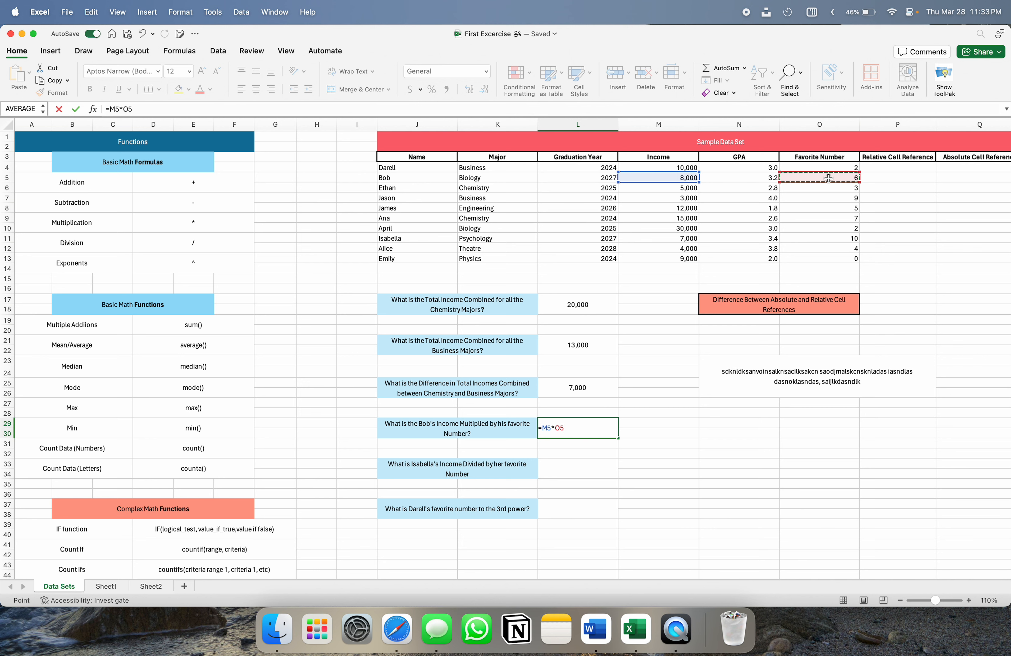
{"action": "key", "text": "Return"}
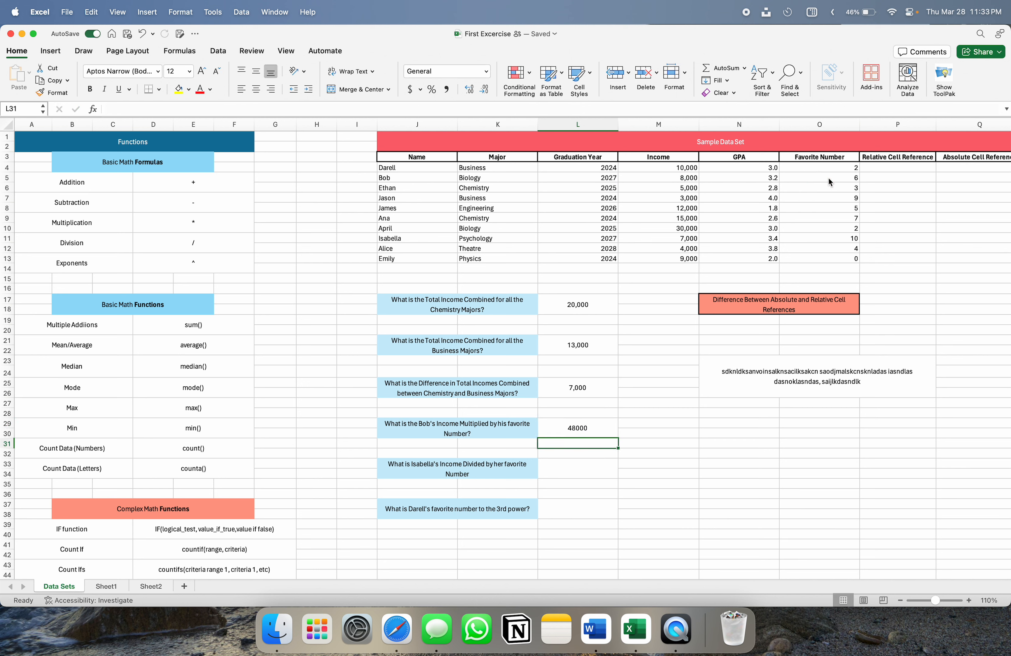
{"action": "left_click", "coordinate": [595, 432]}
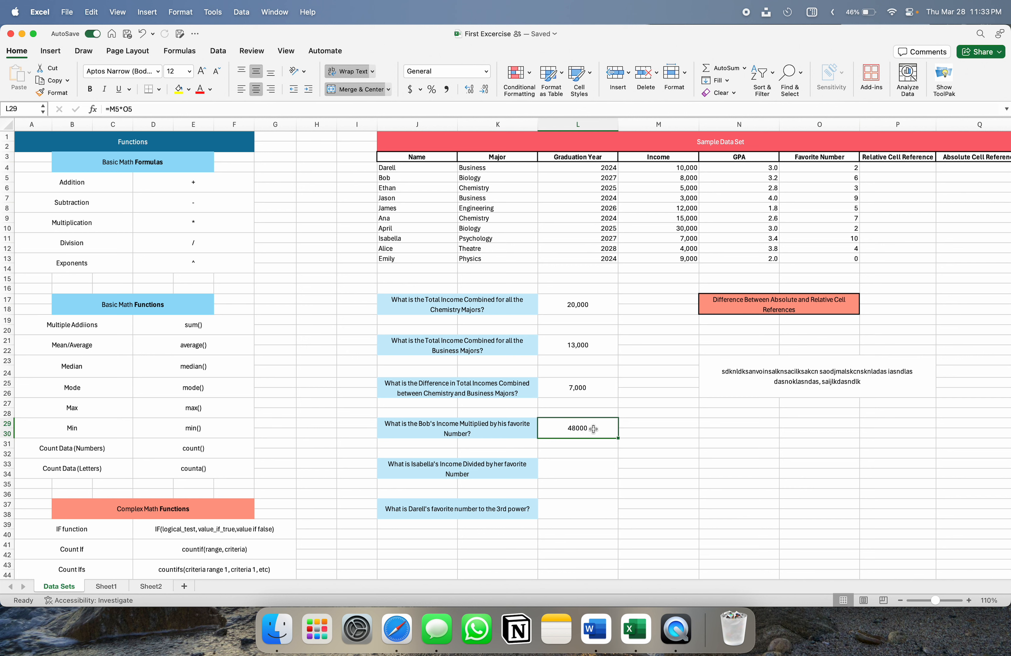
Step: Try entering =Donut as the formula in L33, beside the question on income divided by favorite number
{"action": "left_click", "coordinate": [598, 462]}
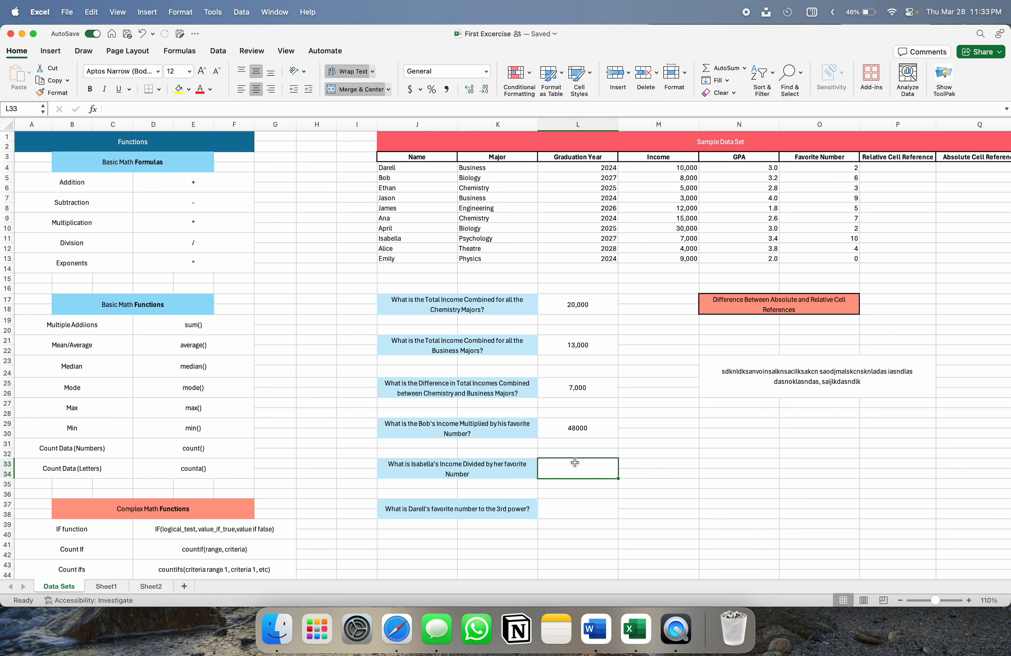
{"action": "type", "text": "="}
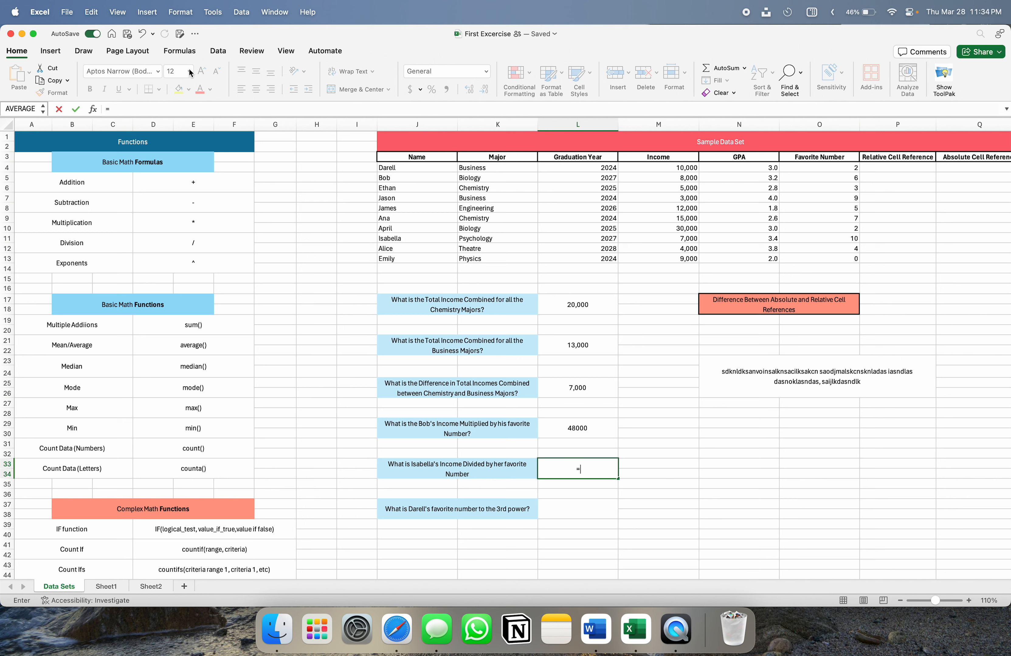
{"action": "type", "text": "saiubkb"}
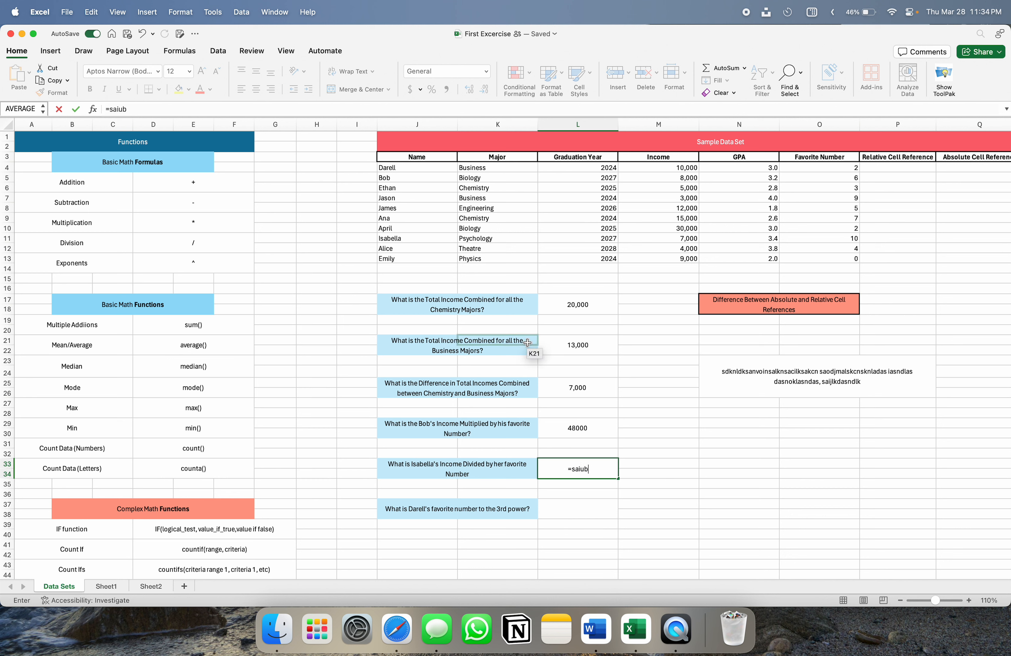
{"action": "key", "text": "BackSpace"}
{"action": "key", "text": "BackSpace"}
{"action": "key", "text": "BackSpace"}
{"action": "key", "text": "BackSpace"}
{"action": "key", "text": "BackSpace"}
{"action": "key", "text": "BackSpace"}
{"action": "key", "text": "BackSpace"}
{"action": "type", "text": "Donut"}
{"action": "key", "text": "Return"}
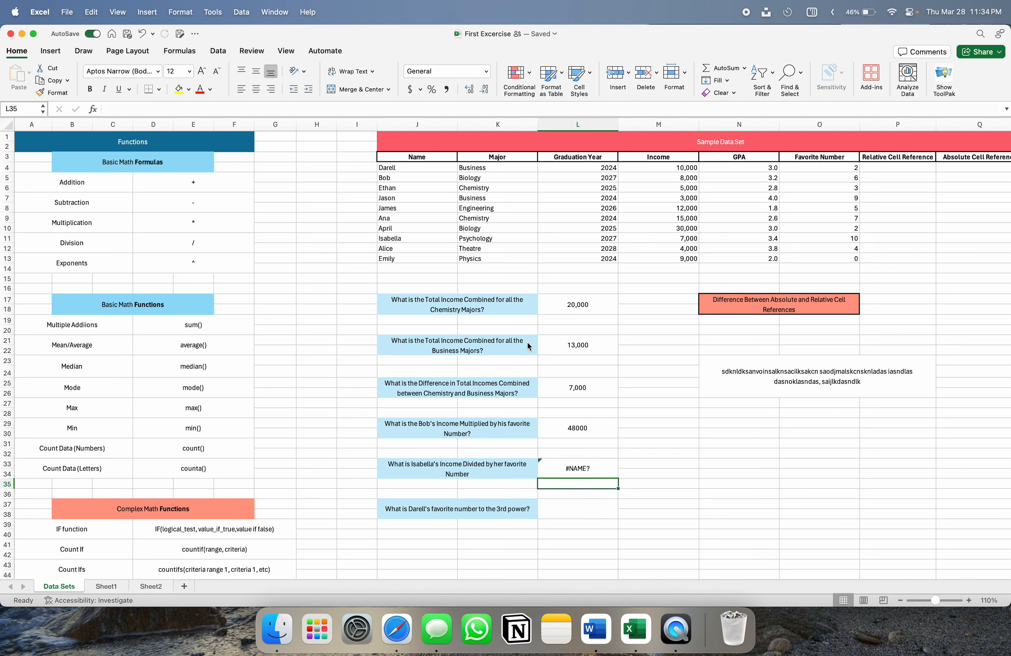
{"action": "left_click", "coordinate": [550, 465]}
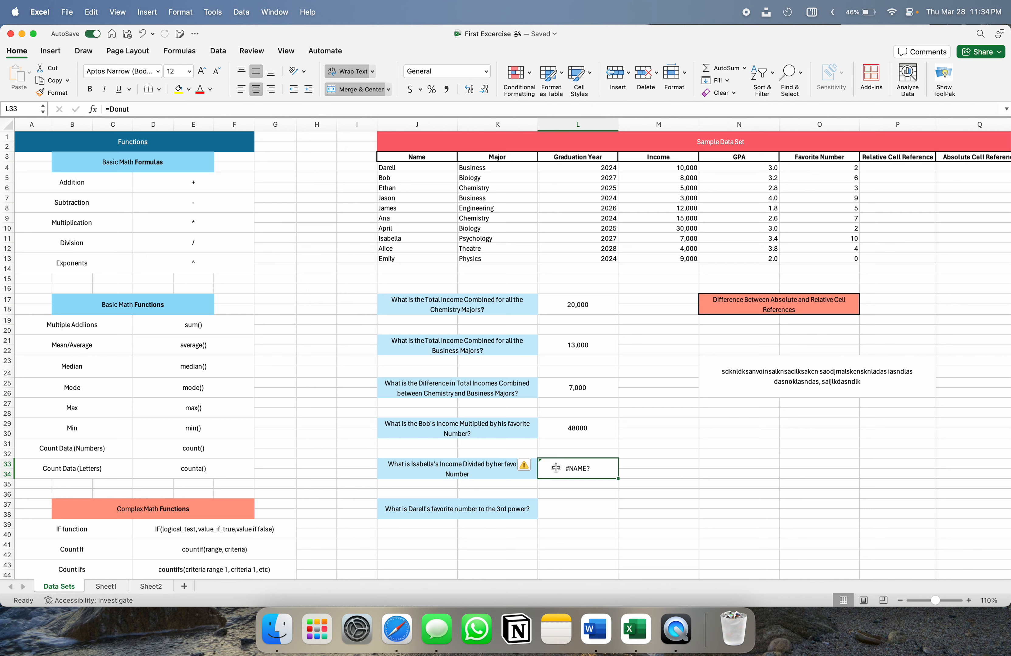
{"action": "double_click", "coordinate": [552, 468]}
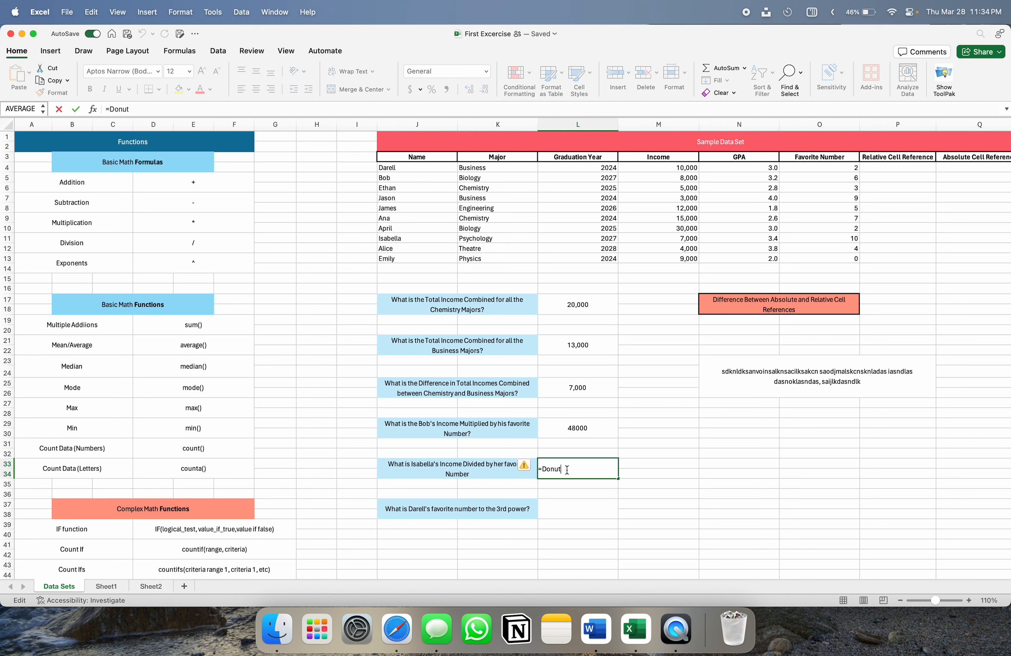
{"action": "key", "text": "Return"}
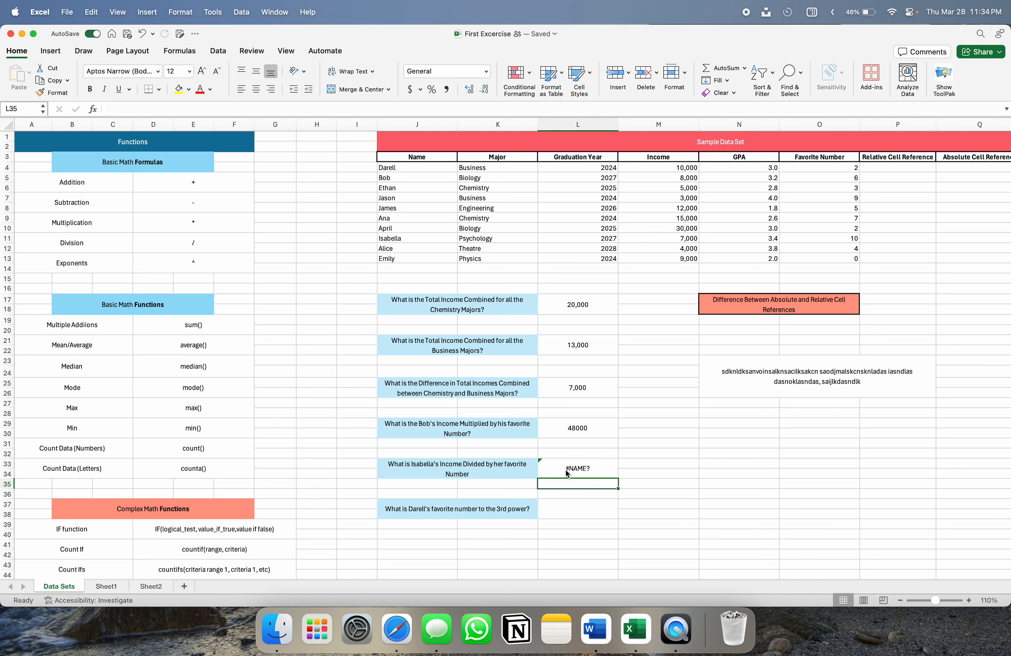
Step: Replace the formula in L33 with =M11/O11, dividing the Psychology student's income by her favorite number
{"action": "left_click", "coordinate": [566, 470]}
{"action": "double_click", "coordinate": [571, 471]}
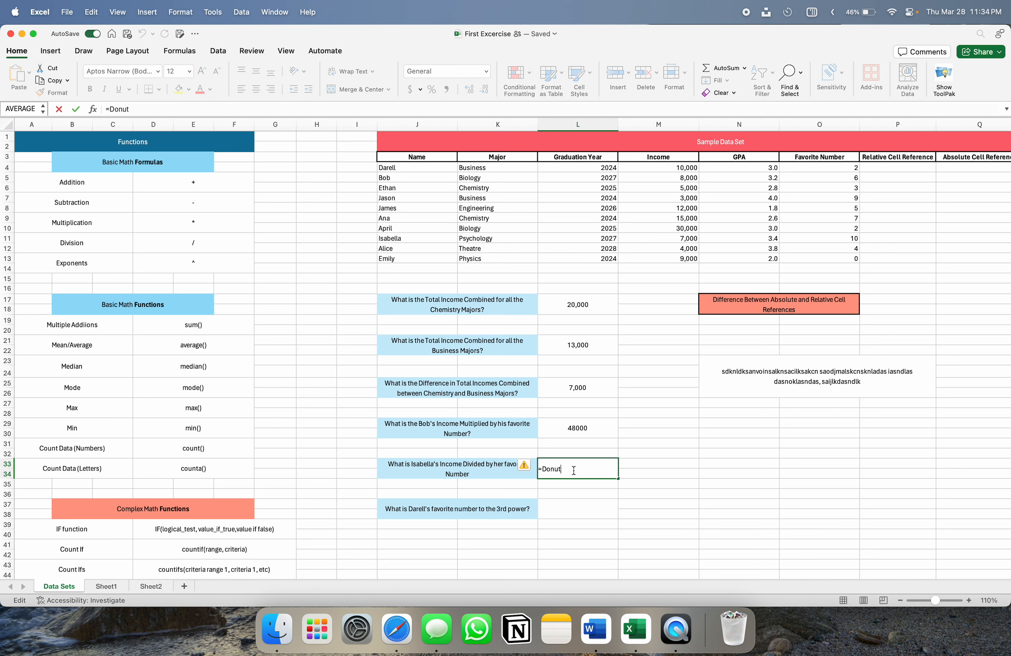
{"action": "key", "text": "BackSpace"}
{"action": "key", "text": "BackSpace"}
{"action": "key", "text": "BackSpace"}
{"action": "key", "text": "BackSpace"}
{"action": "key", "text": "BackSpace"}
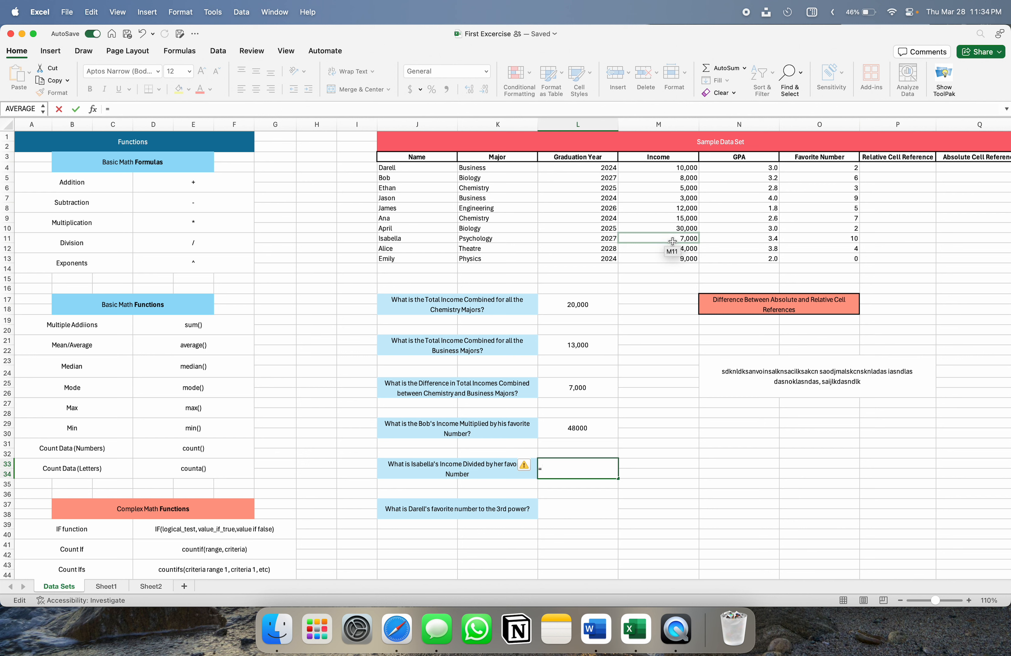
{"action": "left_click", "coordinate": [663, 241]}
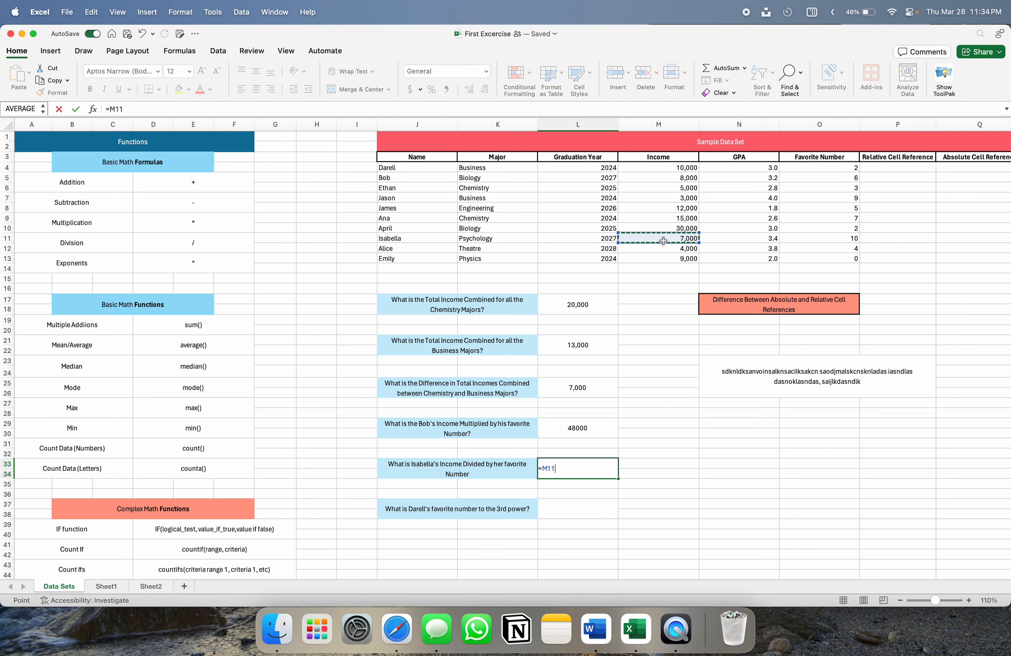
{"action": "type", "text": "/"}
{"action": "left_click", "coordinate": [822, 240]}
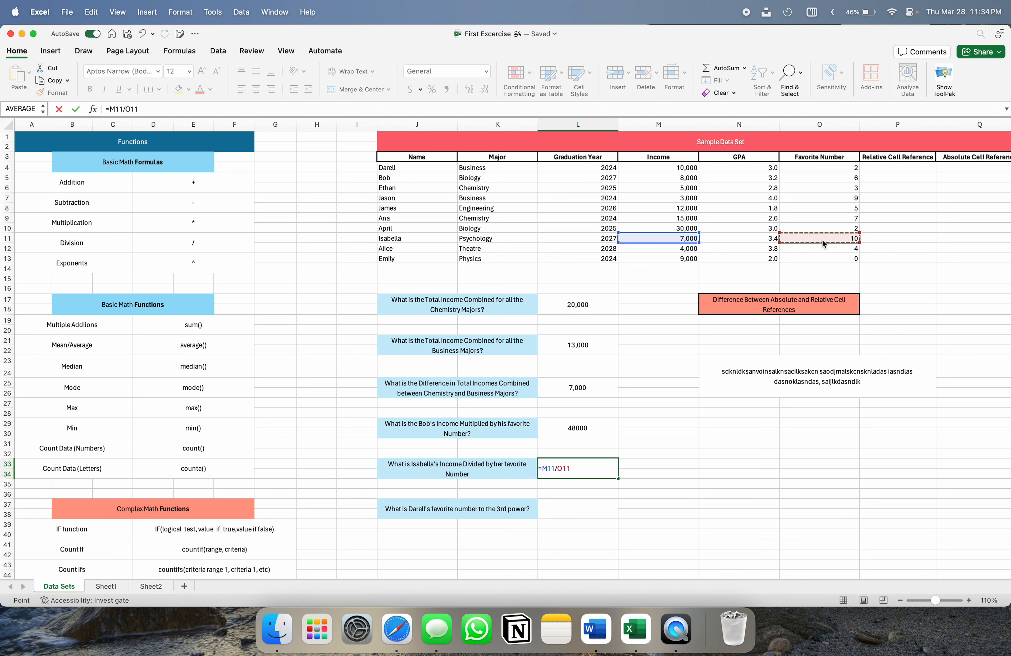
{"action": "key", "text": "Return"}
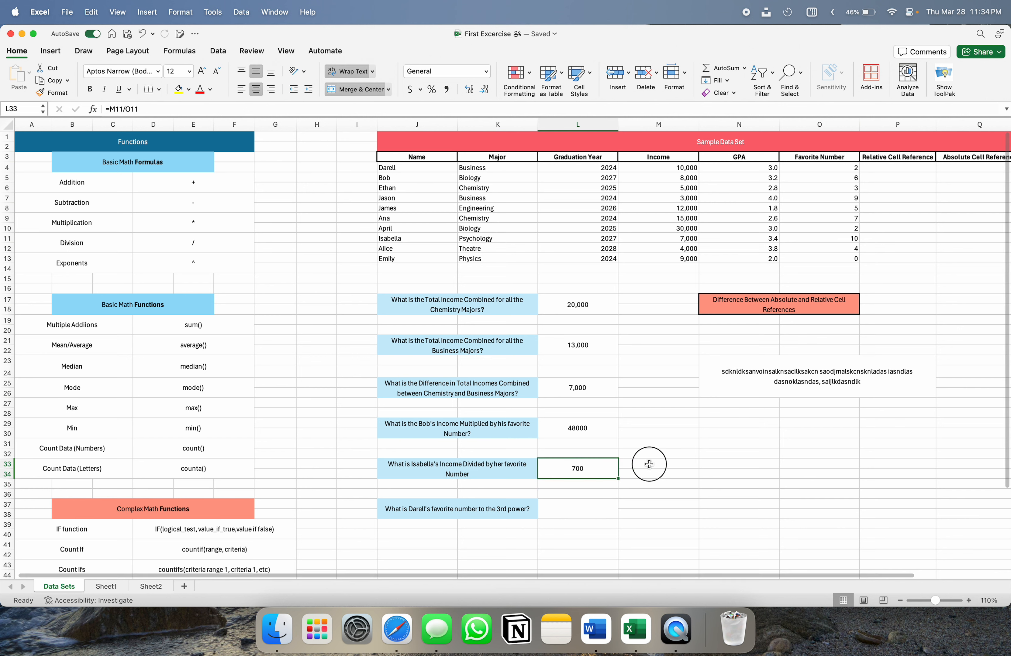
{"action": "left_click", "coordinate": [648, 464]}
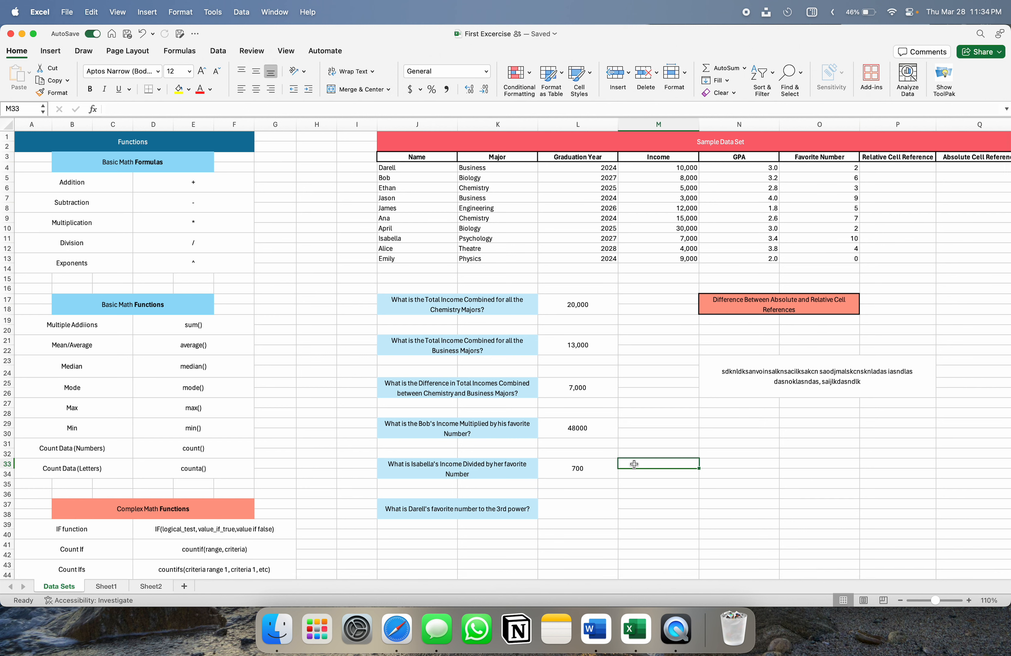
{"action": "left_click", "coordinate": [607, 463]}
{"action": "left_click", "coordinate": [654, 462]}
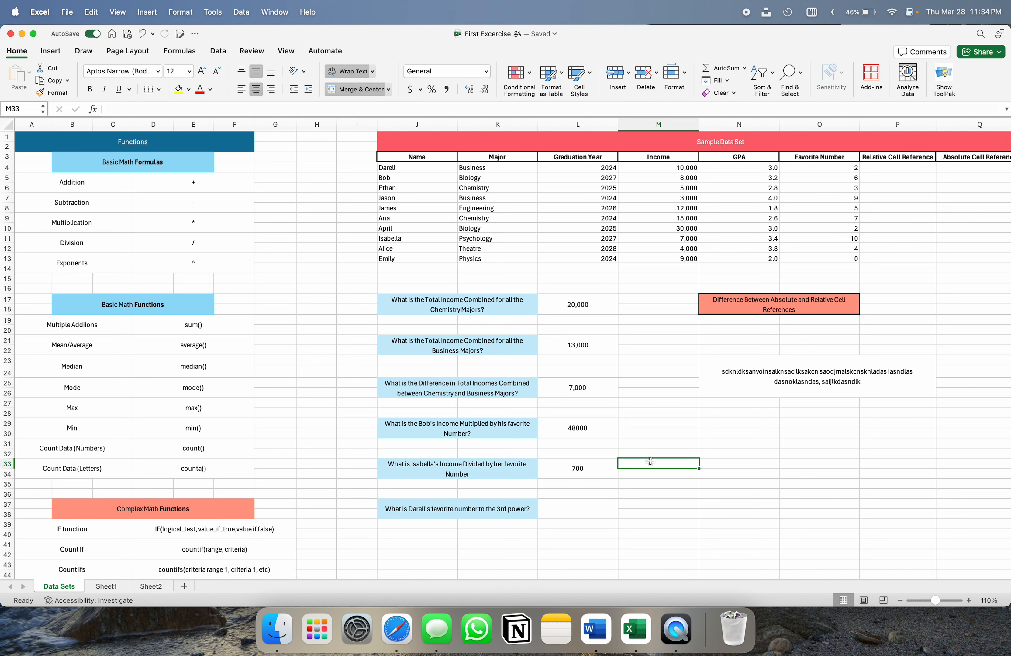
{"action": "left_click", "coordinate": [603, 465]}
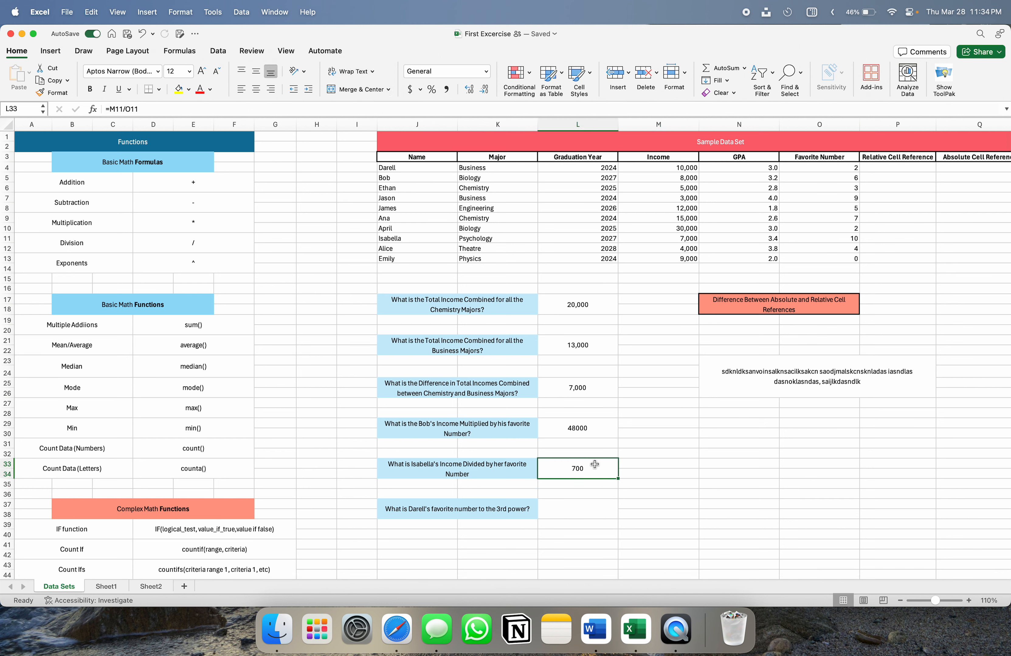
{"action": "left_click", "coordinate": [626, 466]}
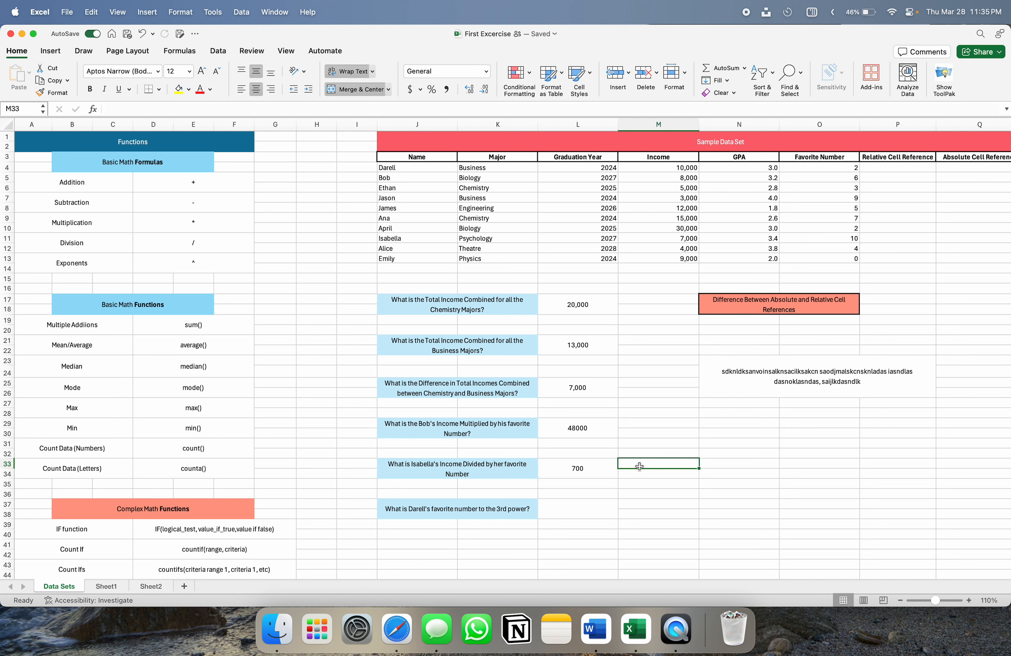
{"action": "left_click", "coordinate": [609, 468]}
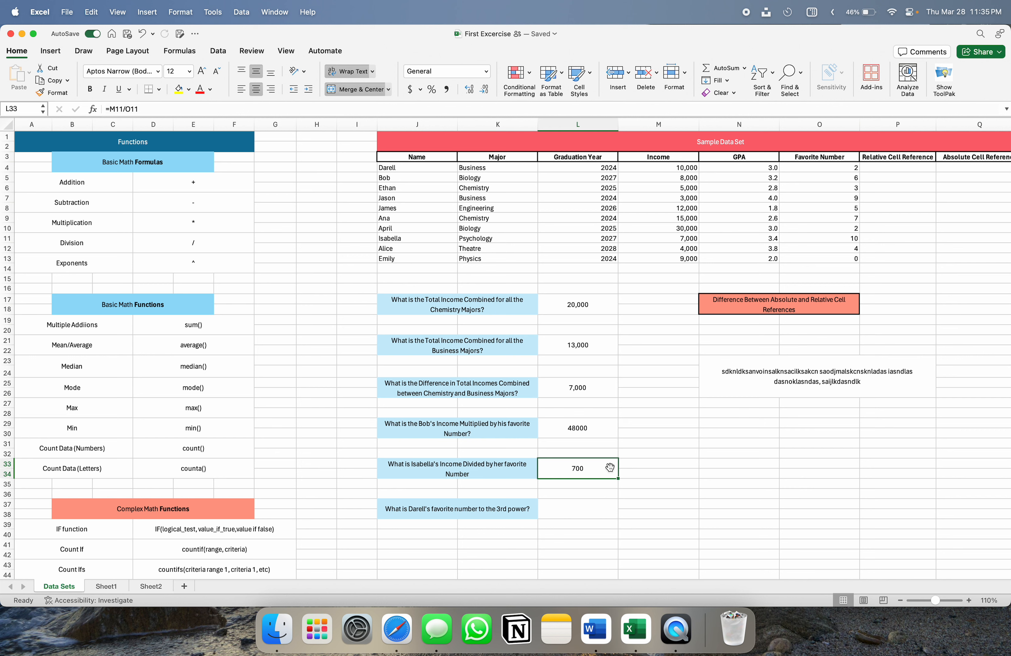
{"action": "left_click", "coordinate": [636, 465]}
{"action": "left_click", "coordinate": [602, 467]}
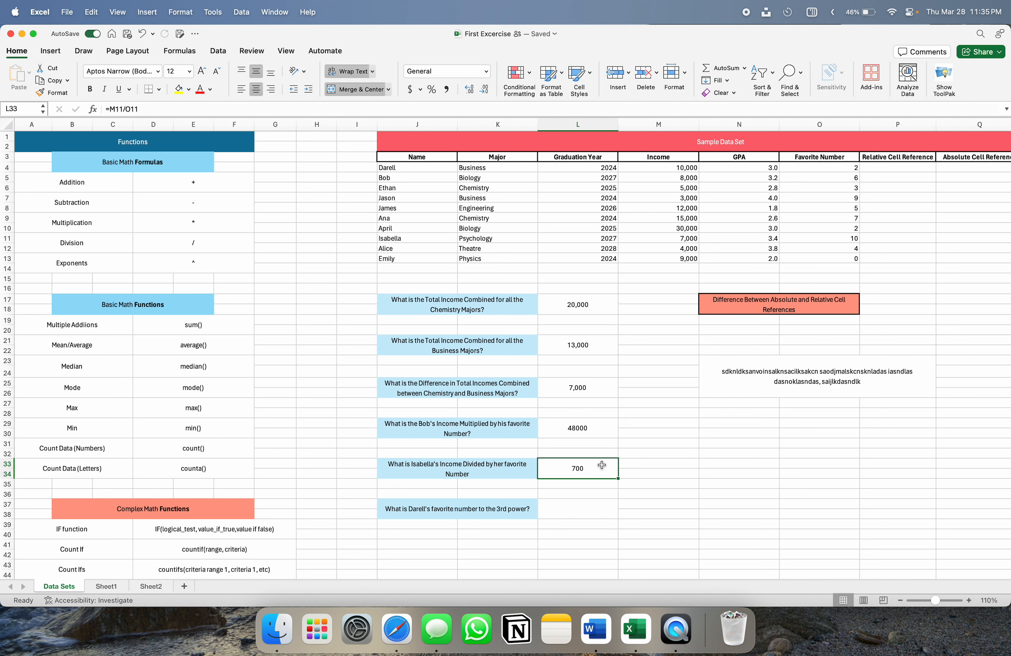
Step: Examine the answer formulas for the combined Chemistry and Business incomes in L17 and L21
{"action": "left_click", "coordinate": [617, 305]}
{"action": "left_click", "coordinate": [600, 341]}
{"action": "left_click", "coordinate": [599, 306]}
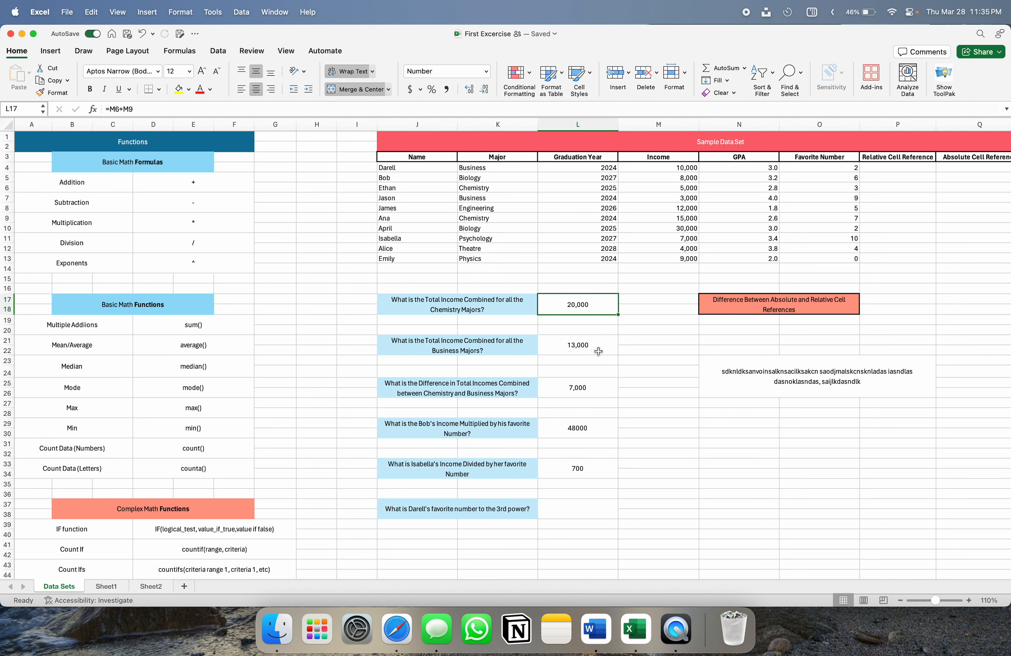
{"action": "left_click", "coordinate": [598, 351]}
{"action": "left_click", "coordinate": [599, 306]}
{"action": "left_click", "coordinate": [599, 348]}
{"action": "left_click", "coordinate": [600, 314]}
{"action": "left_click", "coordinate": [599, 349]}
{"action": "left_click", "coordinate": [599, 304]}
Step: Merge and center M17:M18 and M21:M22 beside the two income totals, with wrapped text and middle alignment
{"action": "left_click_drag", "start_coordinate": [658, 297], "coordinate": [648, 311]}
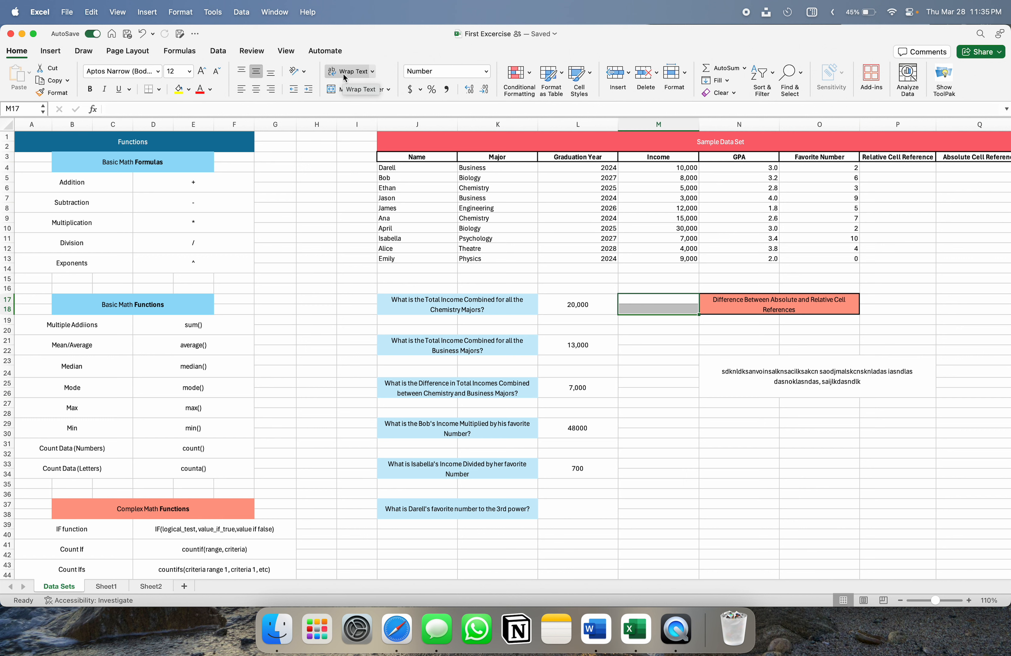
{"action": "left_click", "coordinate": [353, 88]}
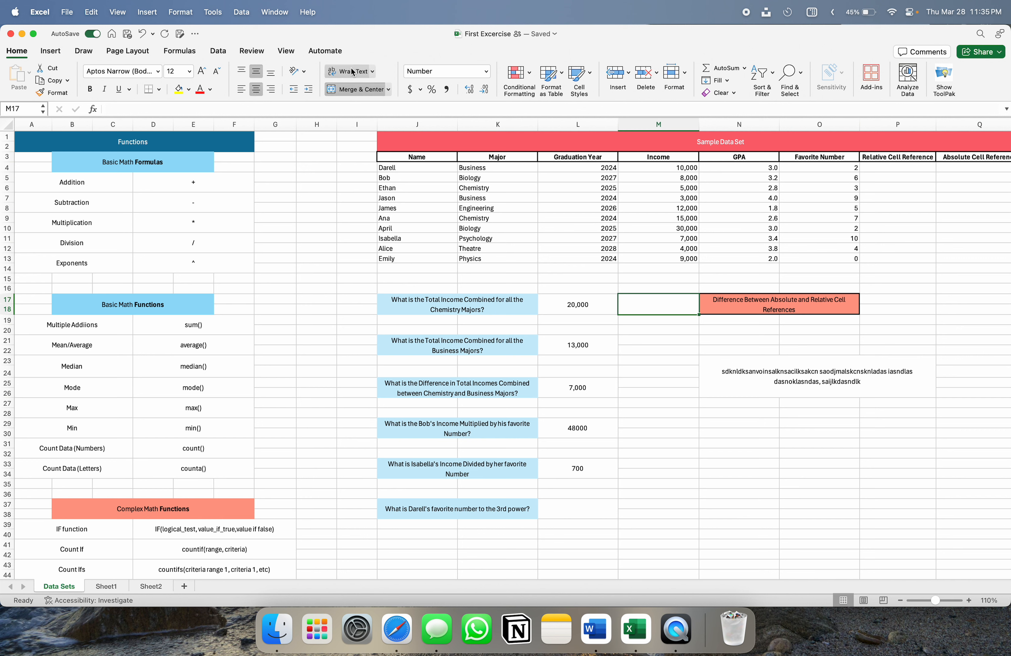
{"action": "left_click", "coordinate": [352, 70]}
{"action": "double_click", "coordinate": [665, 306]}
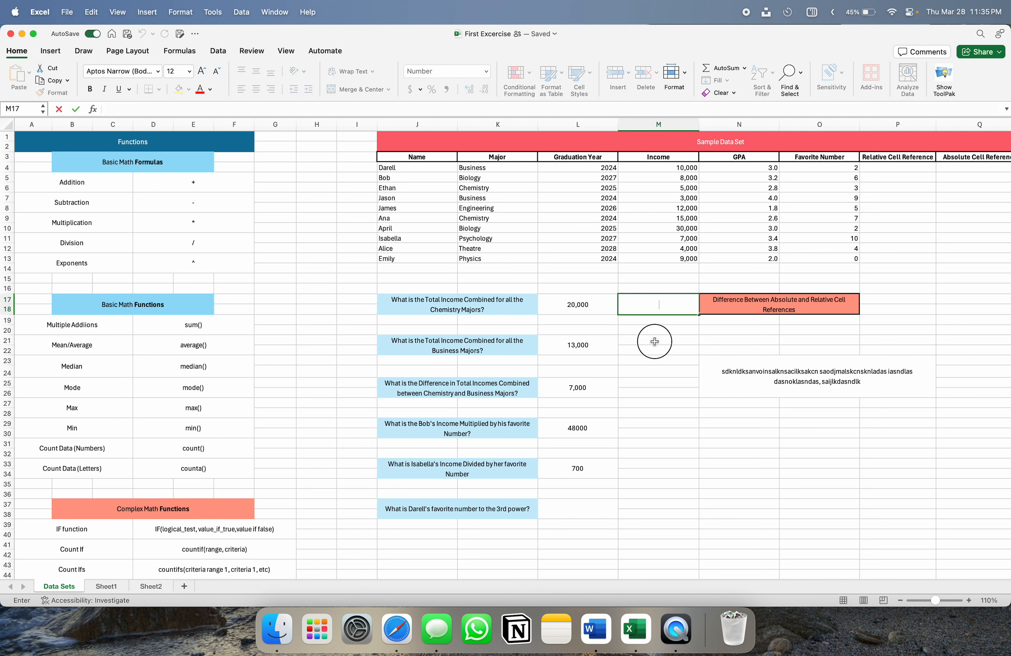
{"action": "left_click_drag", "start_coordinate": [652, 341], "coordinate": [652, 351]}
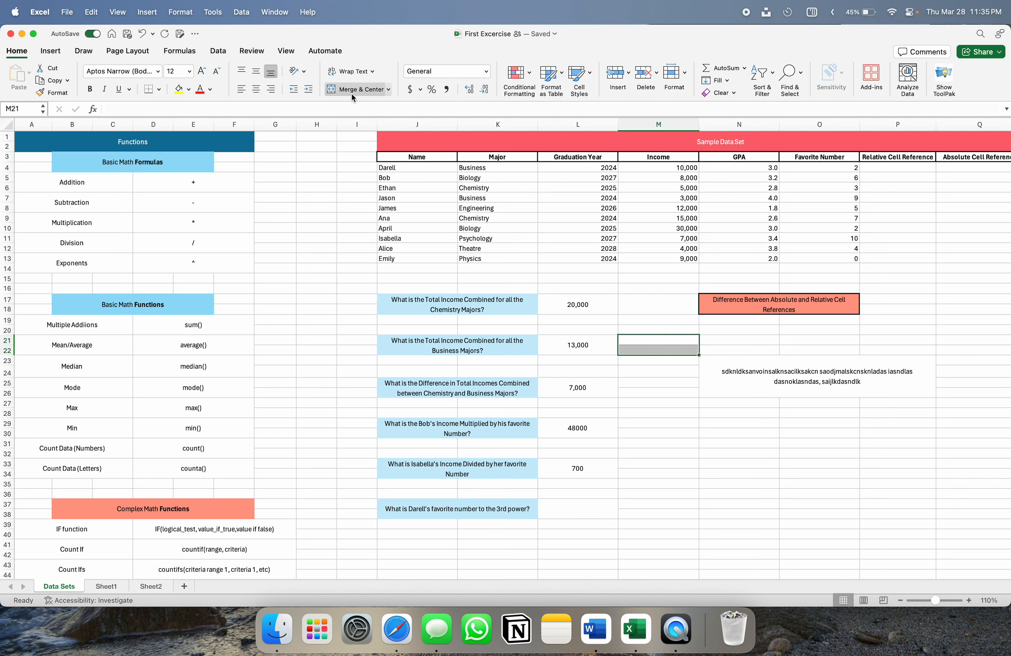
{"action": "left_click", "coordinate": [364, 88]}
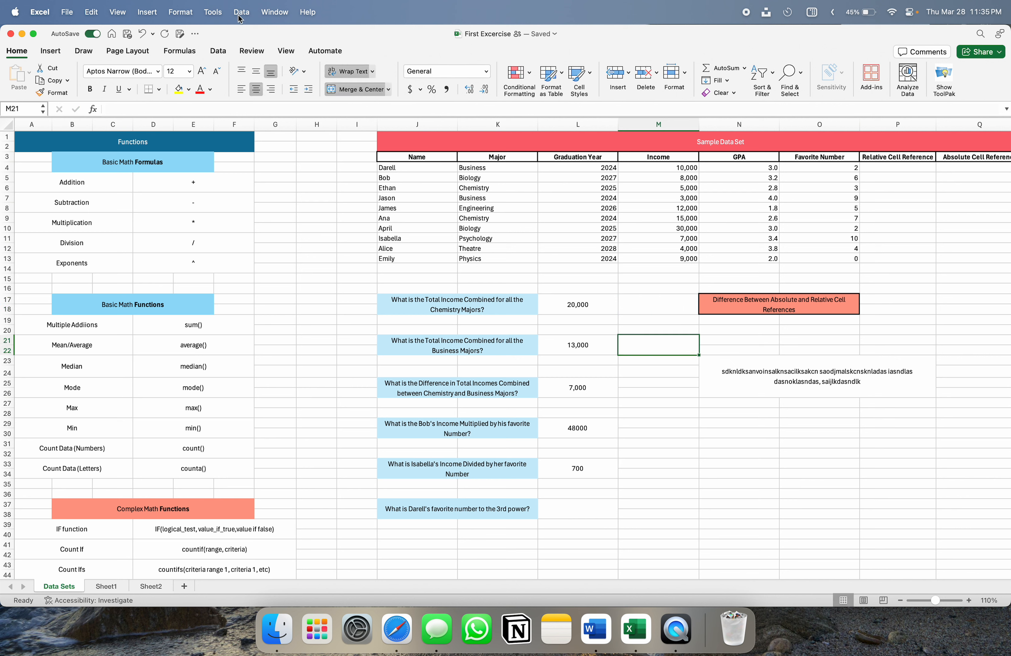
{"action": "left_click", "coordinate": [256, 71]}
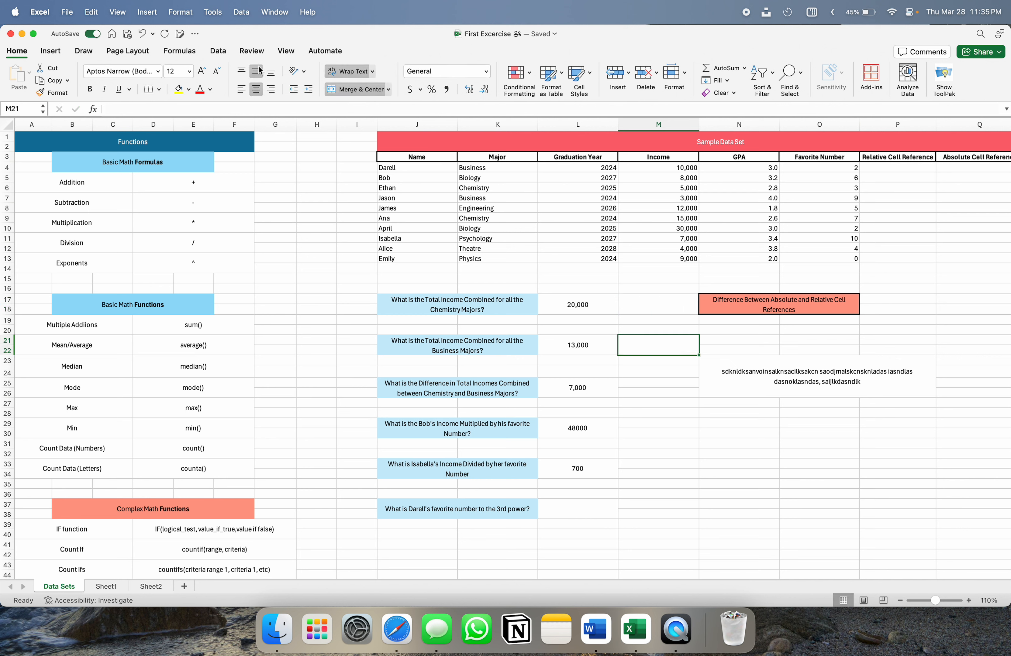
Step: Divide the Chemistry majors' total income by 12 in M17 with the formula =L17/12
{"action": "left_click", "coordinate": [666, 308]}
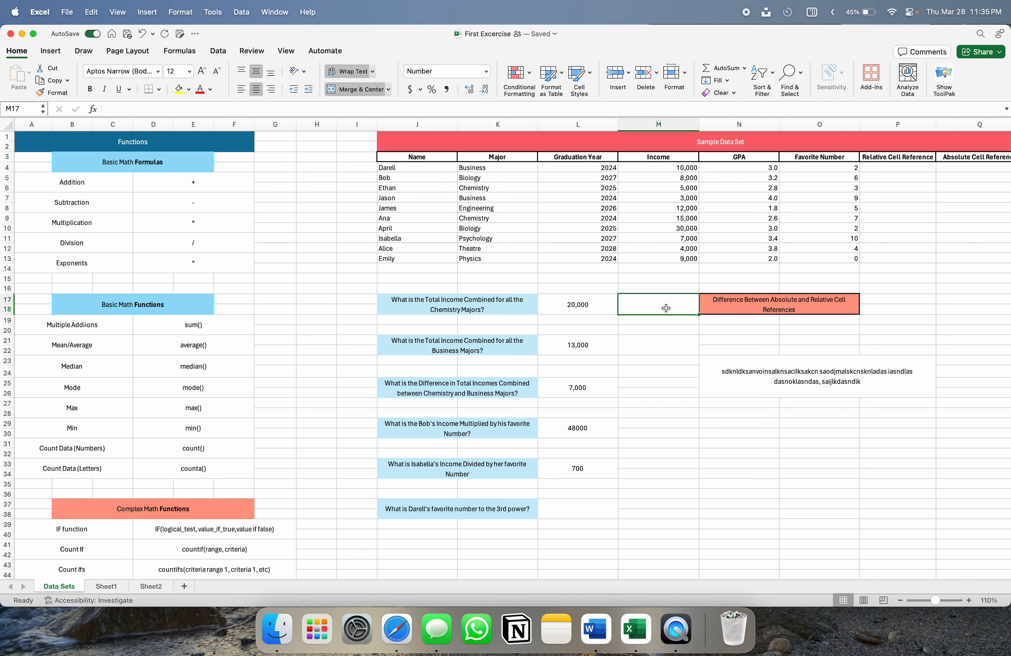
{"action": "type", "text": "="}
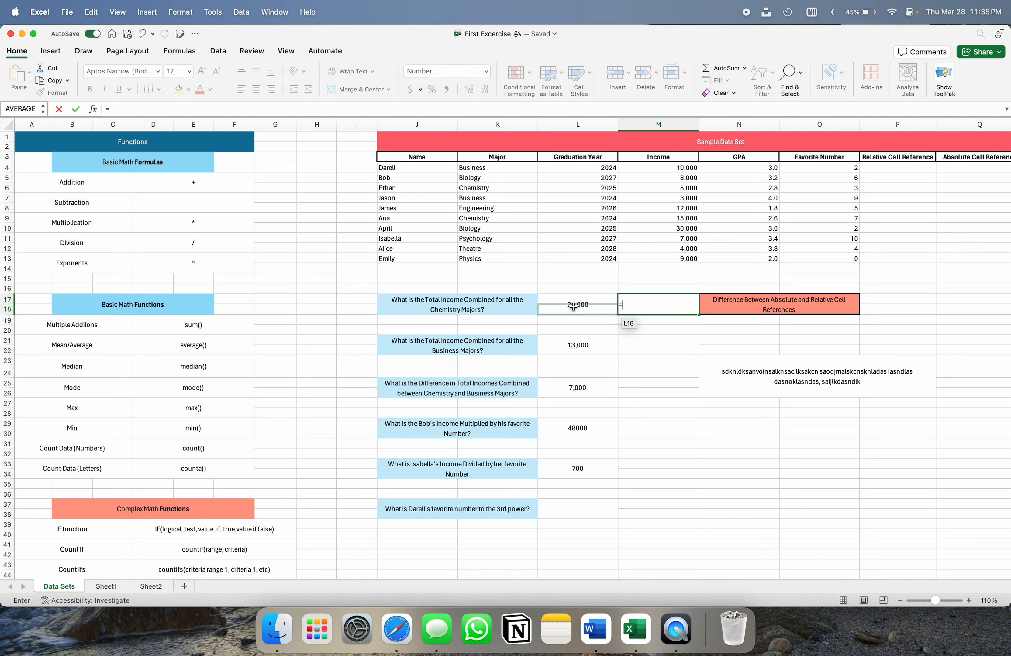
{"action": "left_click", "coordinate": [561, 303]}
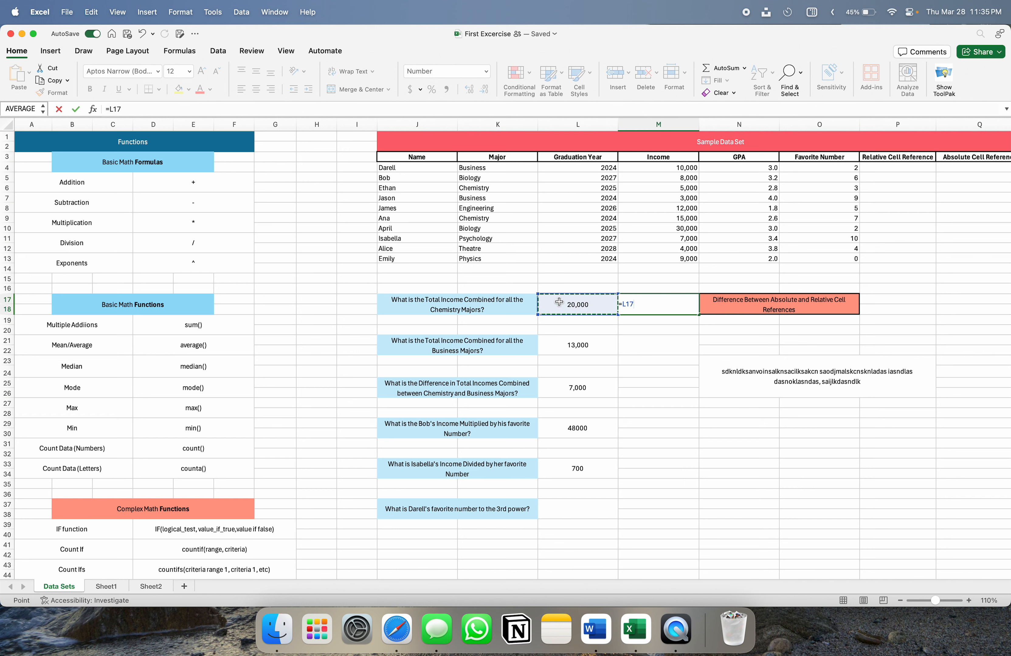
{"action": "type", "text": "/12"}
{"action": "key", "text": "Return"}
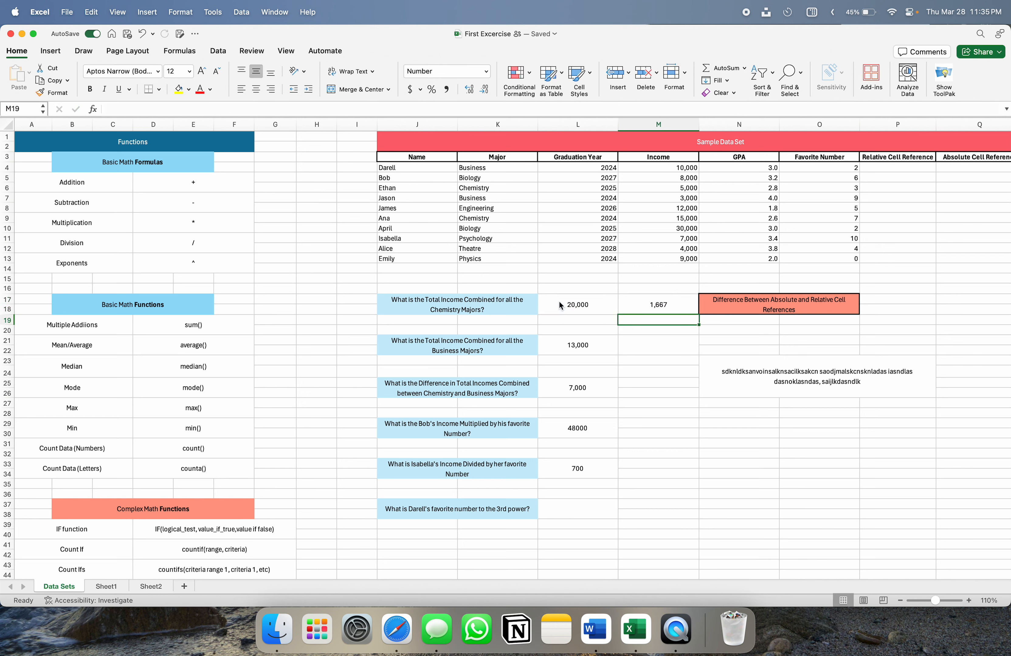
Step: Divide the Business majors' total income by 12 in M21 with the formula =L21/12
{"action": "left_click", "coordinate": [646, 339]}
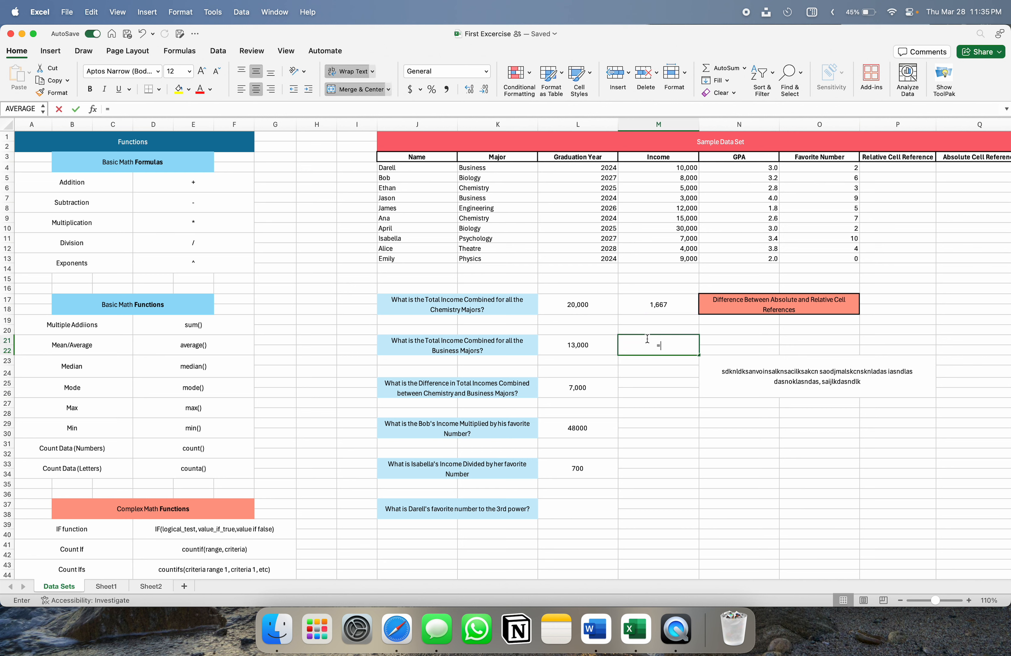
{"action": "type", "text": "="}
{"action": "left_click", "coordinate": [587, 343]}
{"action": "type", "text": "/"}
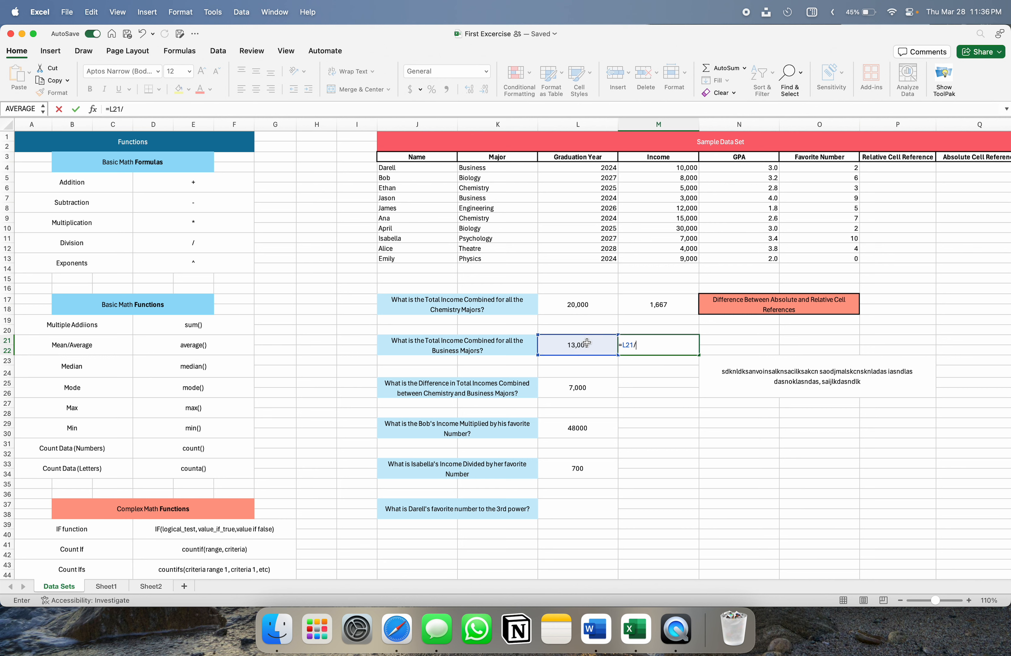
{"action": "type", "text": "12"}
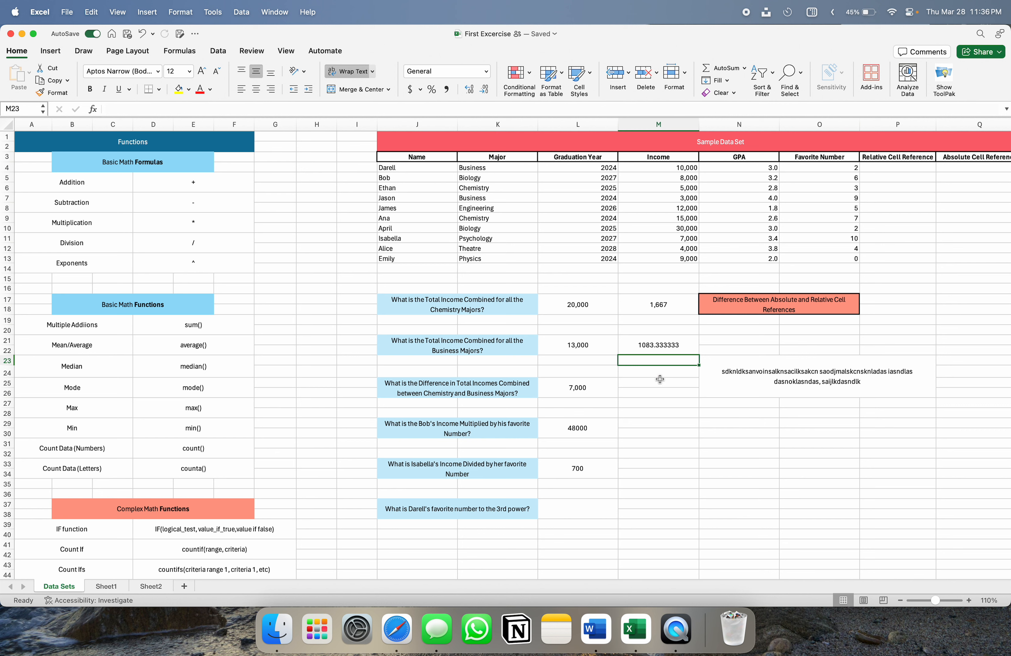
{"action": "left_click", "coordinate": [637, 343]}
{"action": "left_click", "coordinate": [647, 308]}
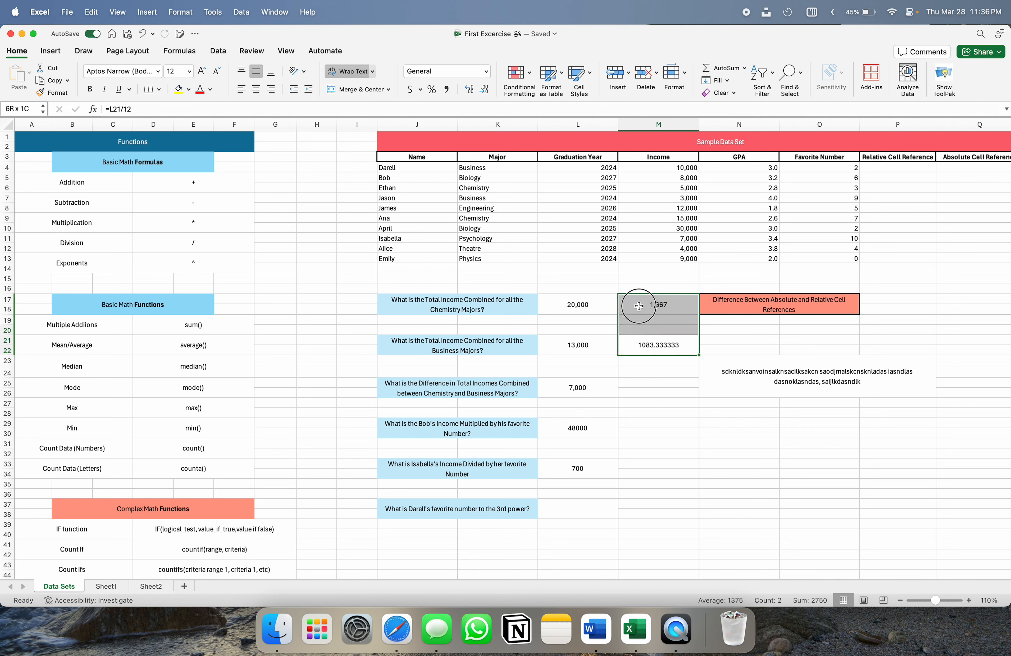
{"action": "left_click", "coordinate": [627, 324]}
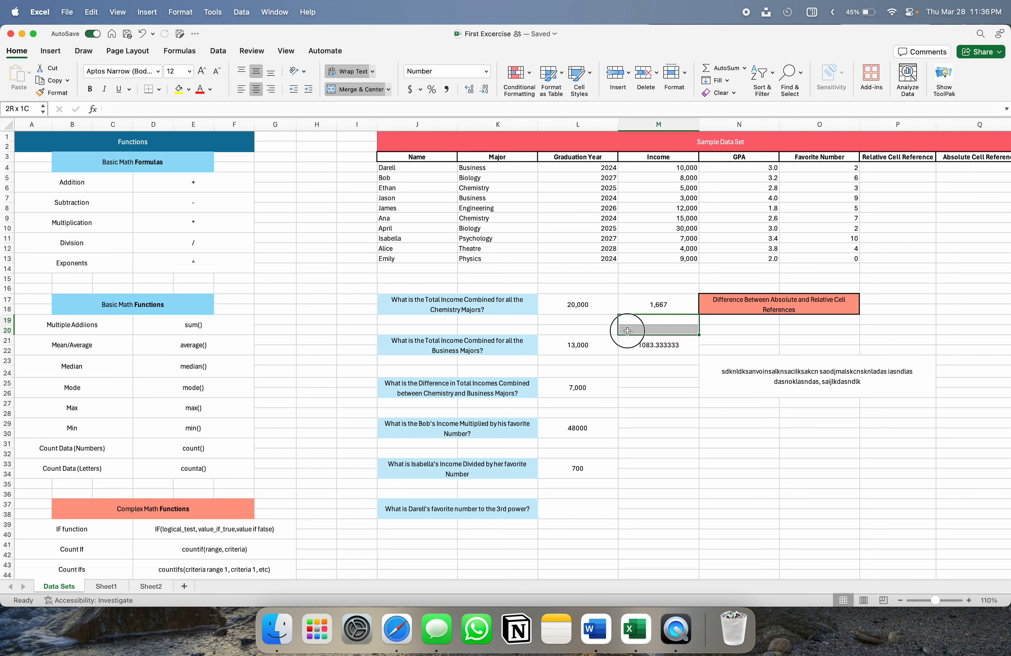
{"action": "left_click", "coordinate": [627, 330]}
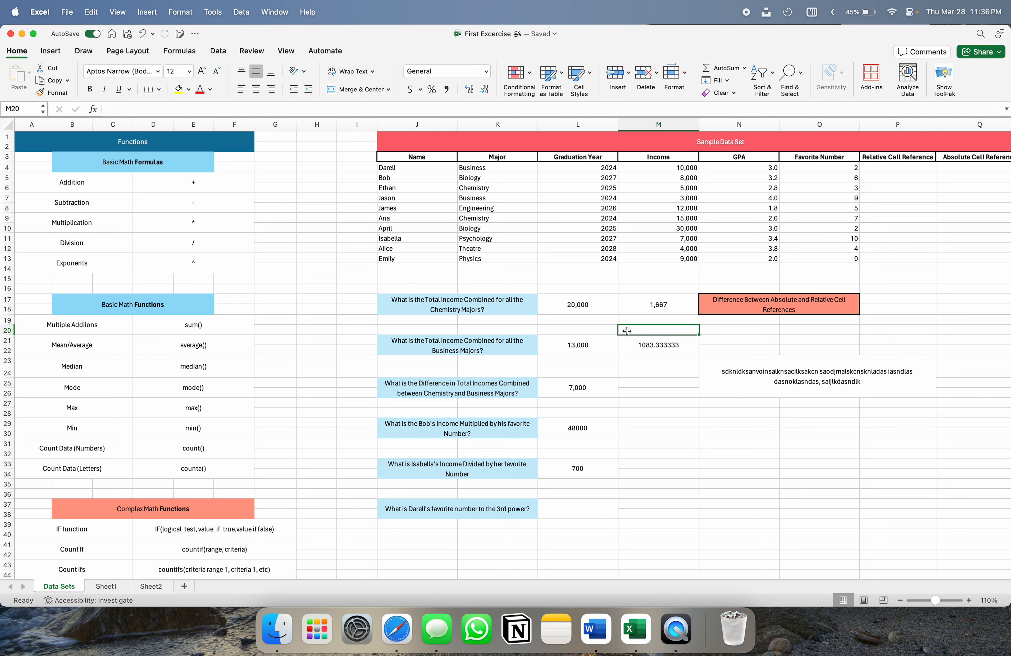
{"action": "left_click", "coordinate": [598, 465]}
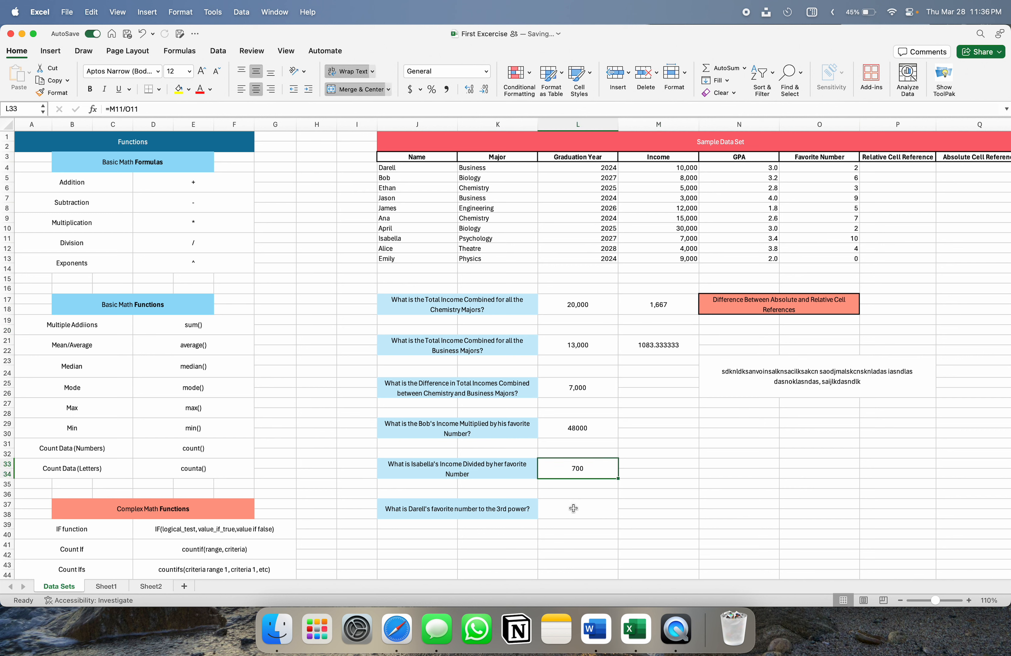
{"action": "left_click", "coordinate": [458, 507]}
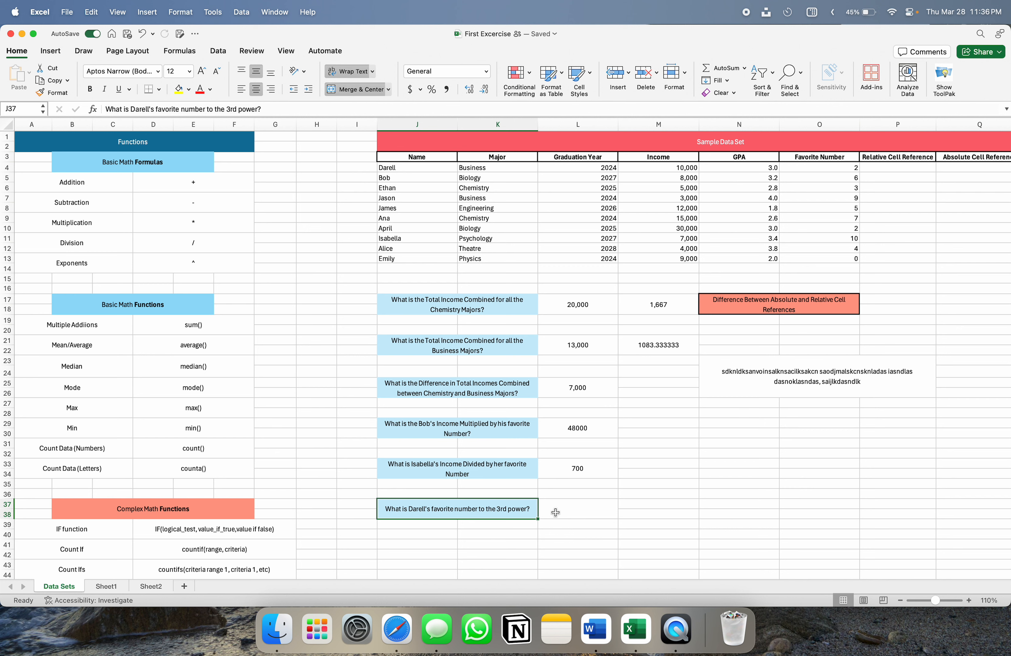
{"action": "left_click", "coordinate": [571, 513]}
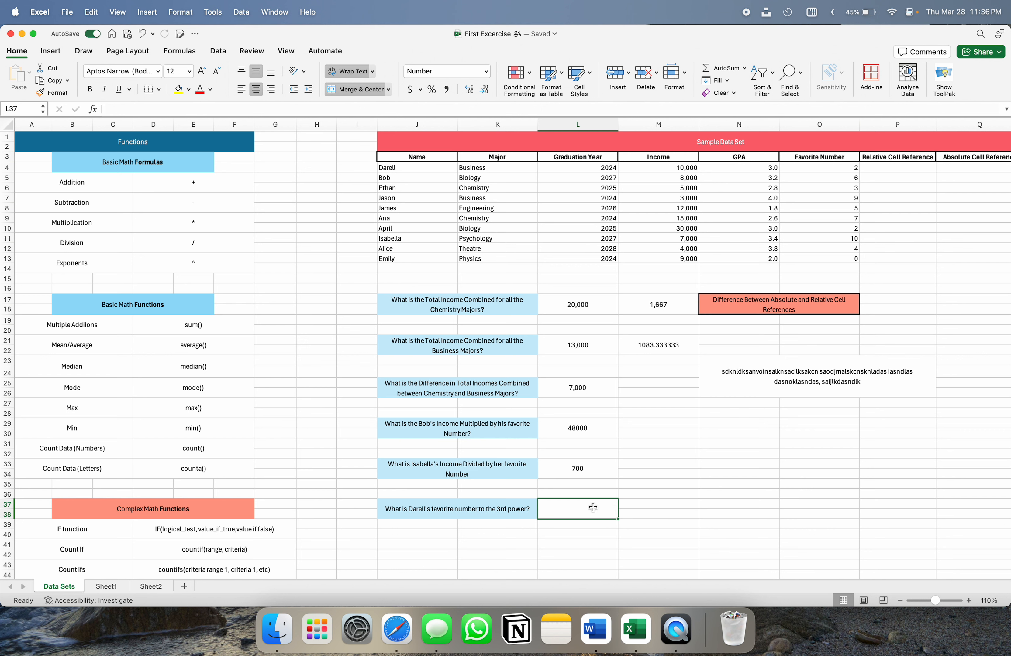
{"action": "left_click", "coordinate": [642, 508]}
{"action": "left_click", "coordinate": [608, 508]}
Step: Look over the Basic Math Functions and Complex Math Functions reference lists
{"action": "scroll", "coordinate": [331, 469], "scroll_direction": "down", "scroll_amount": 5}
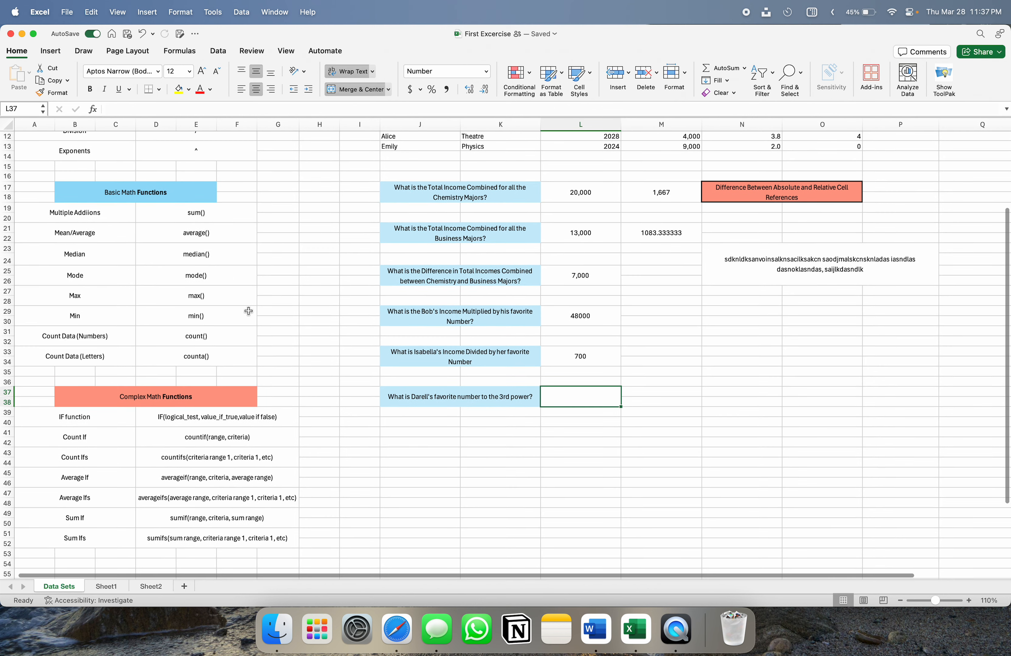
{"action": "left_click_drag", "start_coordinate": [117, 212], "coordinate": [200, 348]}
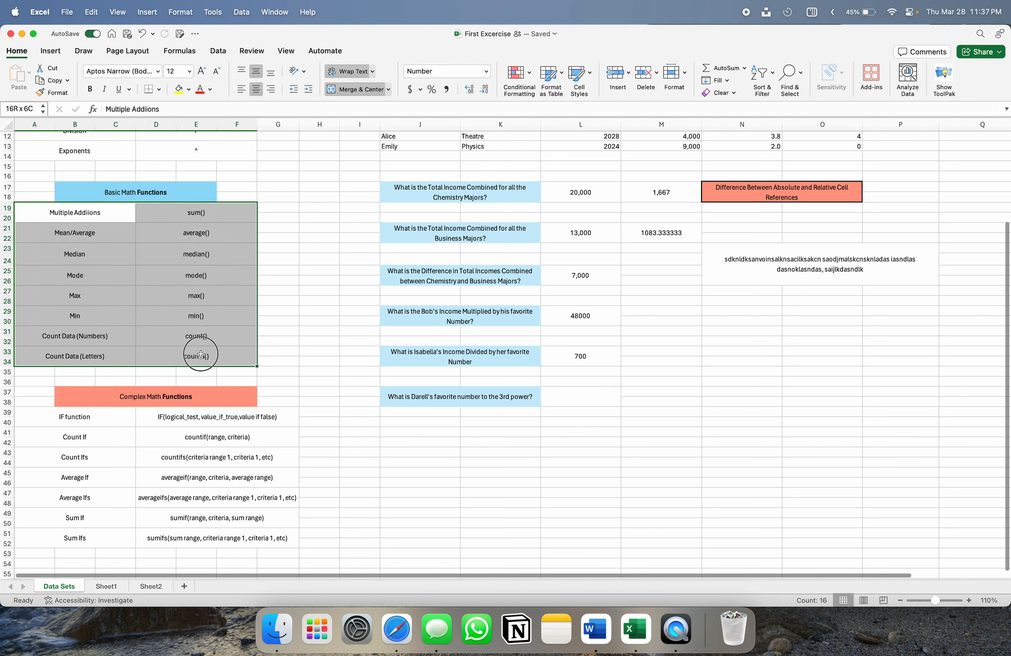
{"action": "left_click", "coordinate": [108, 414]}
{"action": "left_click_drag", "start_coordinate": [108, 414], "coordinate": [206, 530]}
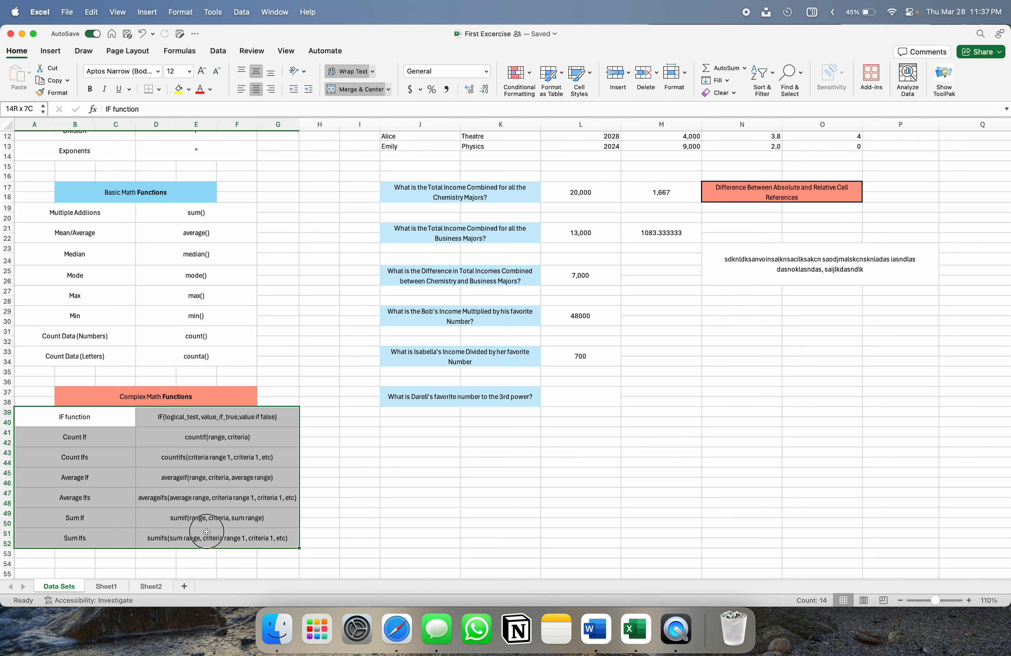
{"action": "left_click", "coordinate": [690, 462]}
{"action": "scroll", "coordinate": [690, 462], "scroll_direction": "up", "scroll_amount": 5}
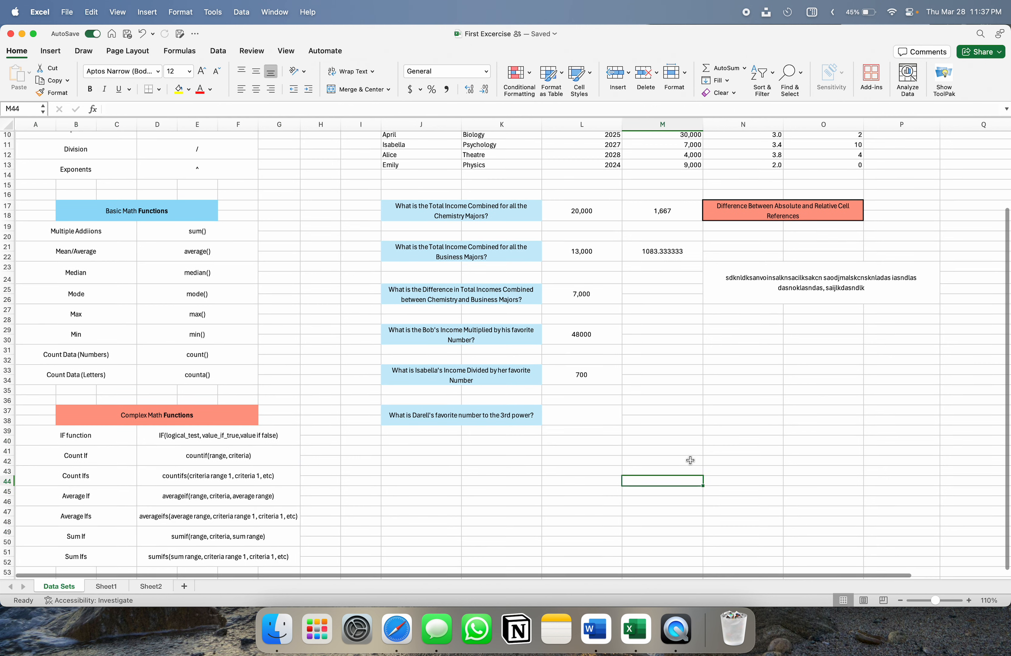
{"action": "scroll", "coordinate": [656, 450], "scroll_direction": "up", "scroll_amount": 1}
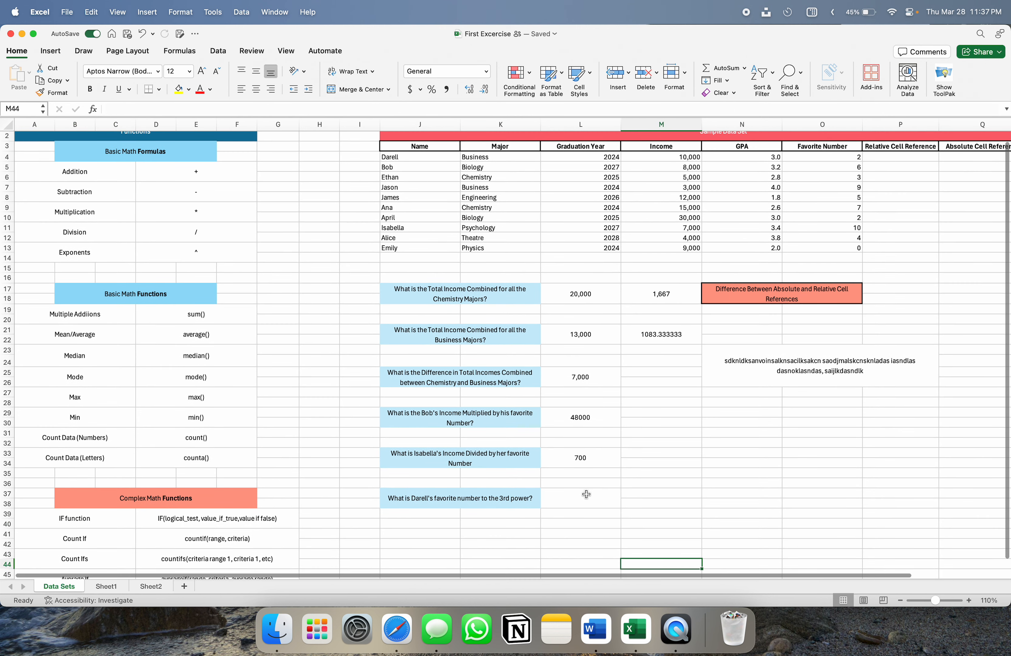
Step: Answer the question on the favorite number to the 3rd power in L37 with the formula =O4^3
{"action": "left_click", "coordinate": [597, 496]}
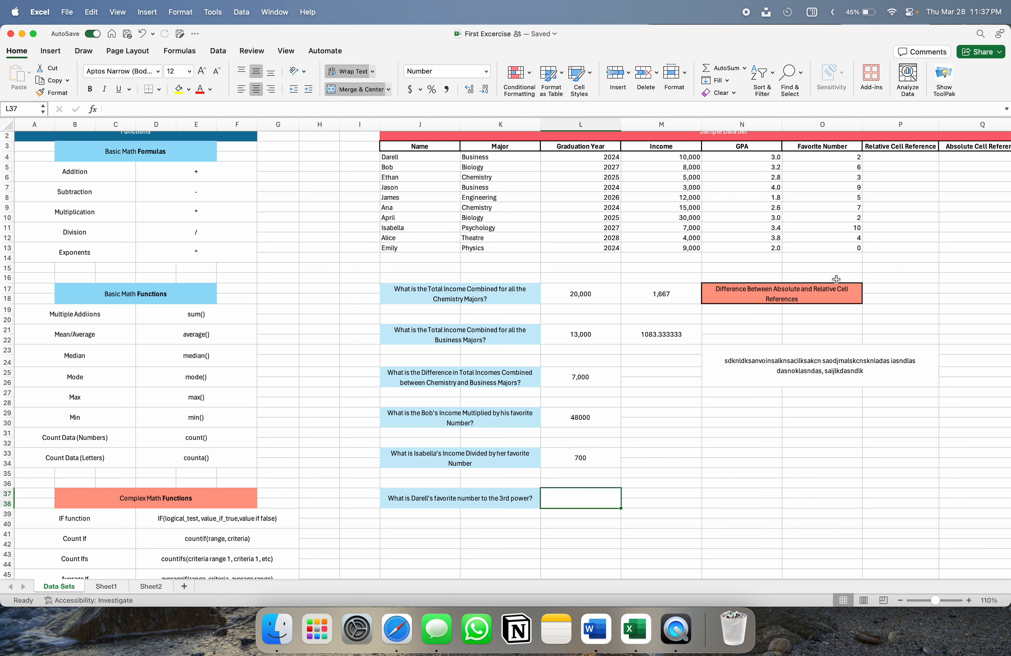
{"action": "type", "text": "="}
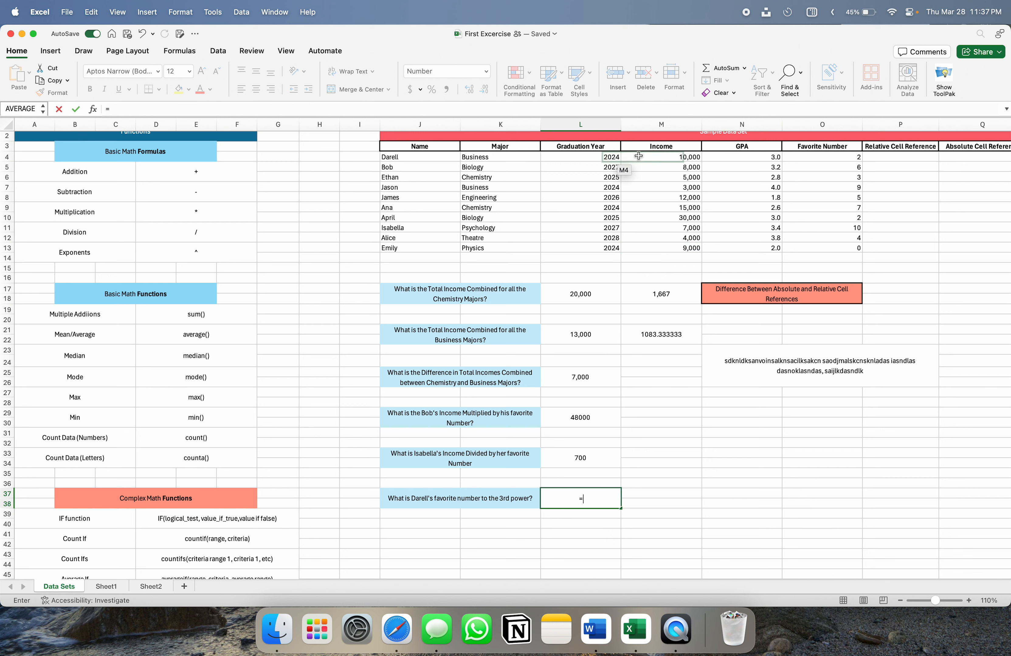
{"action": "left_click", "coordinate": [847, 157]}
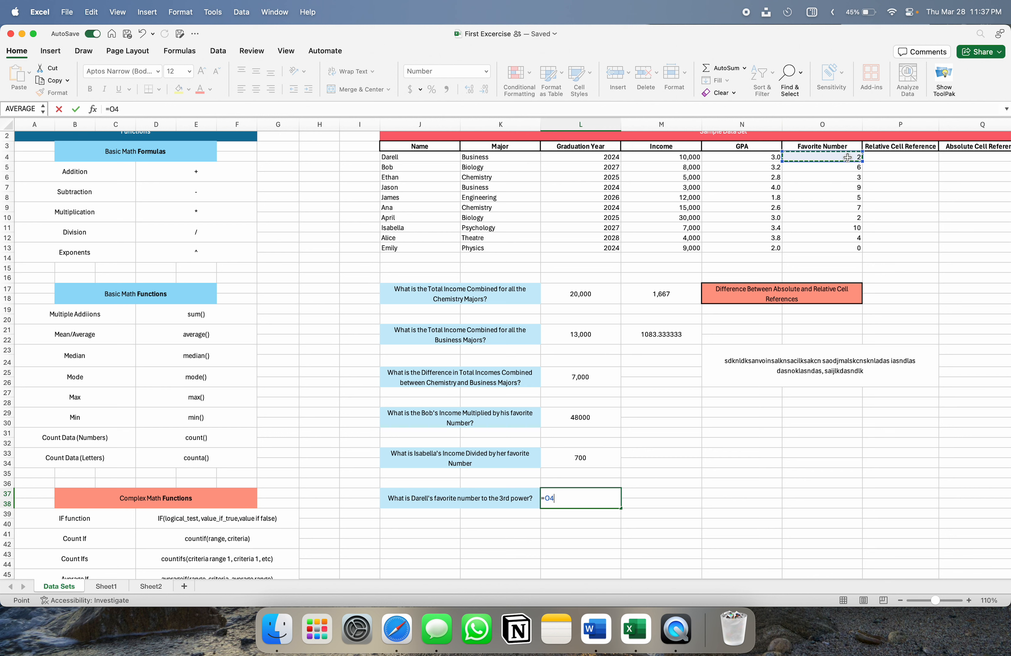
{"action": "type", "text": "^3"}
{"action": "key", "text": "Return"}
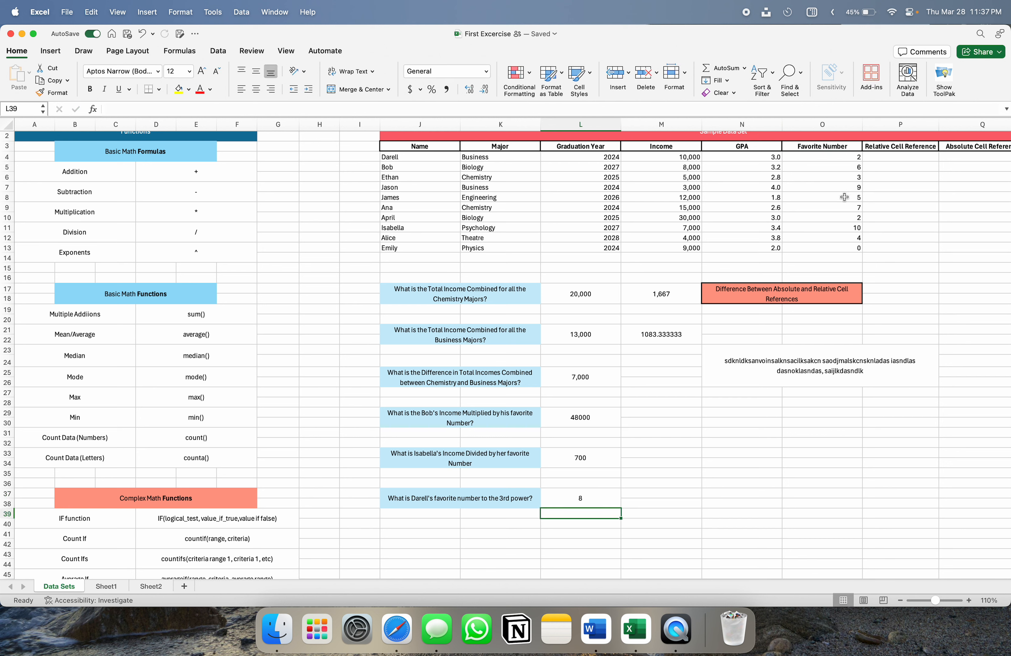
{"action": "key", "text": "Up"}
{"action": "left_click", "coordinate": [658, 493]}
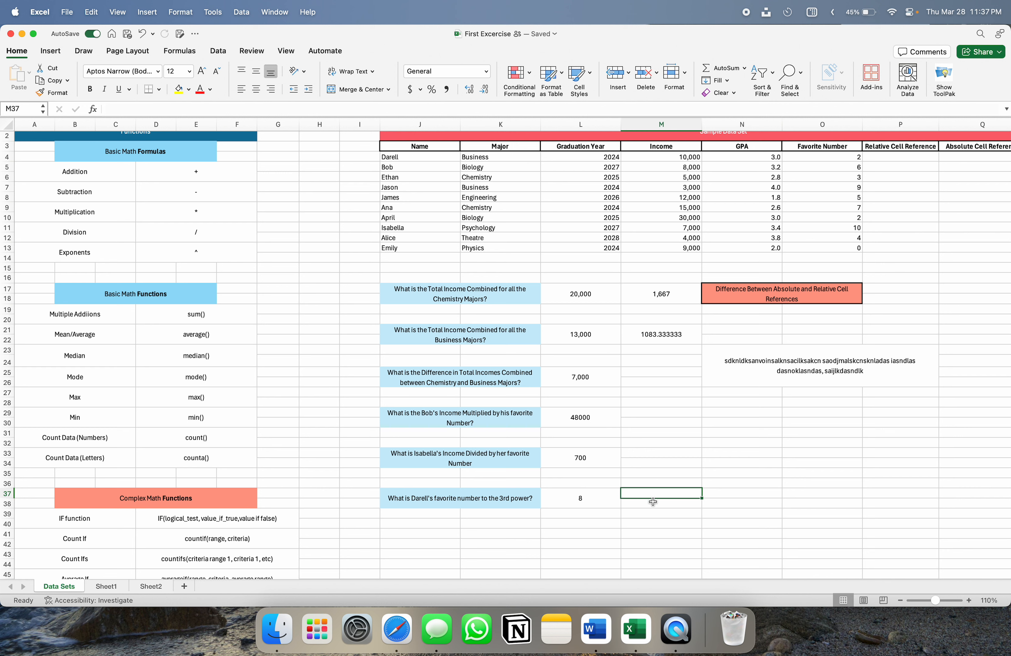
{"action": "left_click", "coordinate": [652, 504]}
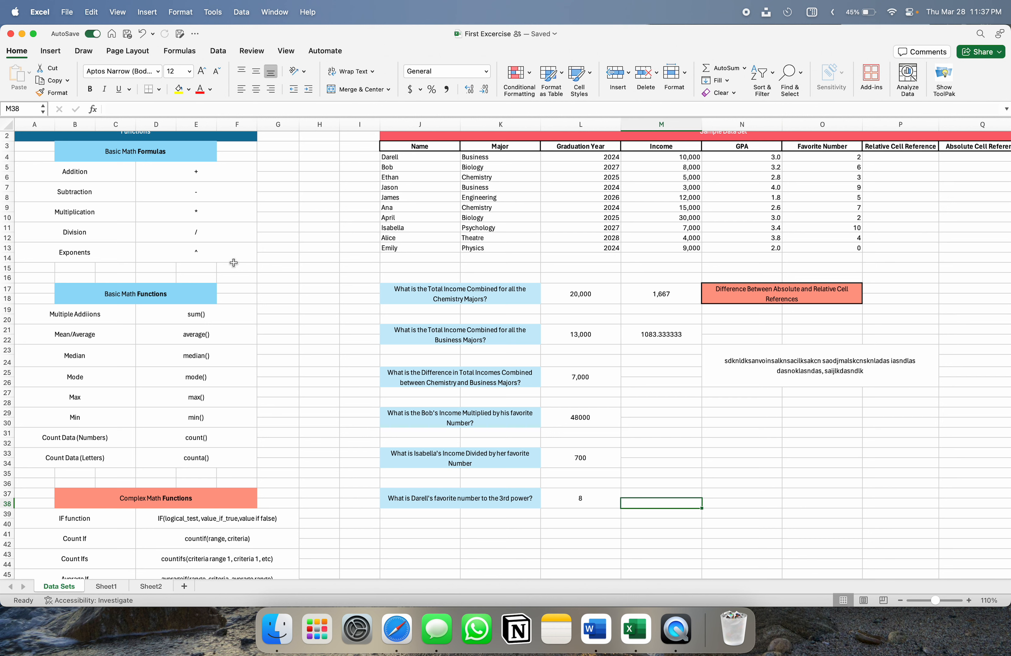
{"action": "left_click_drag", "start_coordinate": [217, 261], "coordinate": [58, 143]}
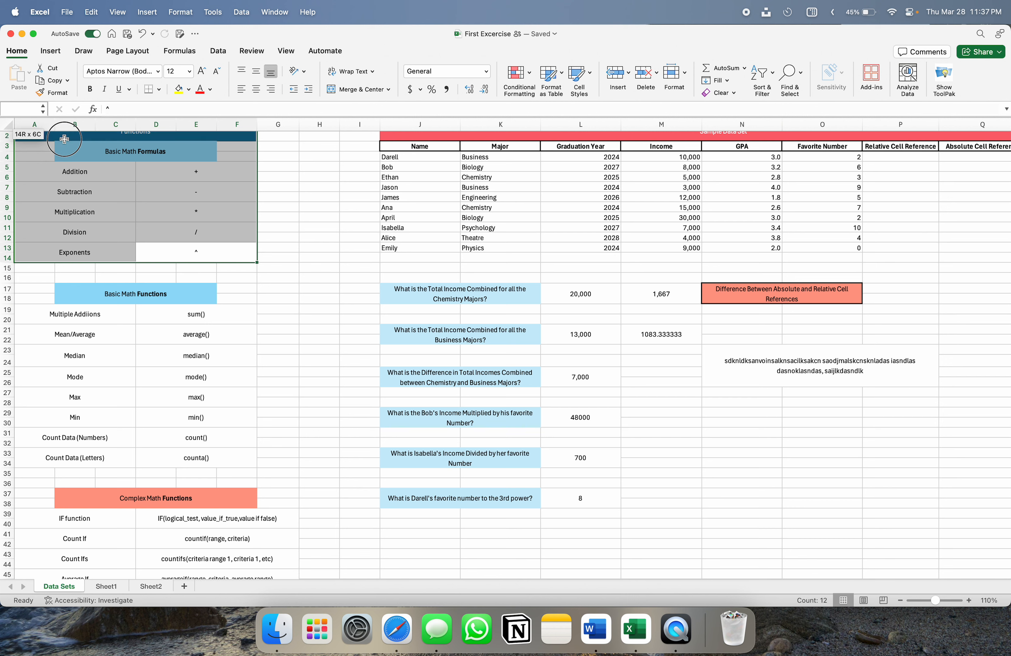
{"action": "left_click", "coordinate": [294, 260]}
{"action": "left_click", "coordinate": [660, 434]}
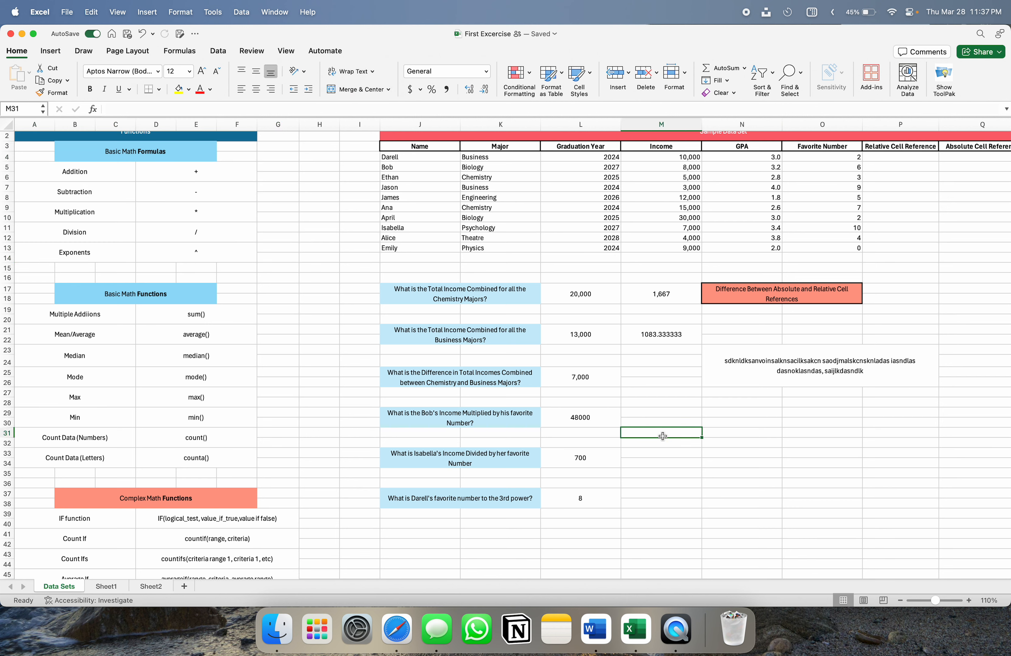
{"action": "left_click", "coordinate": [653, 425]}
{"action": "left_click", "coordinate": [653, 415]}
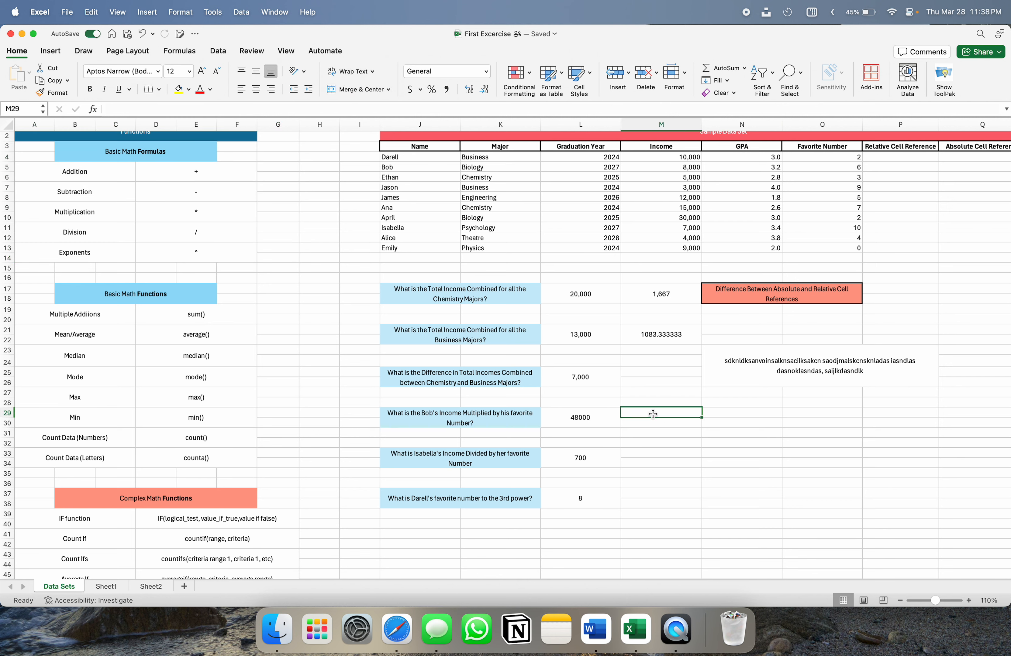
{"action": "scroll", "coordinate": [653, 414], "scroll_direction": "up", "scroll_amount": 1}
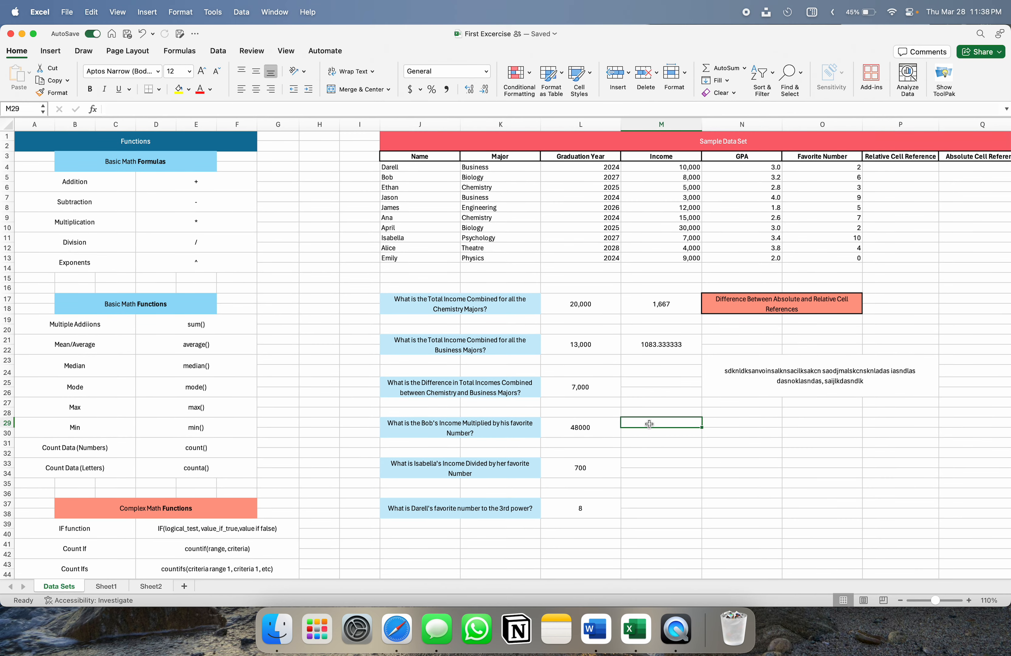
{"action": "scroll", "coordinate": [649, 425], "scroll_direction": "up", "scroll_amount": 1}
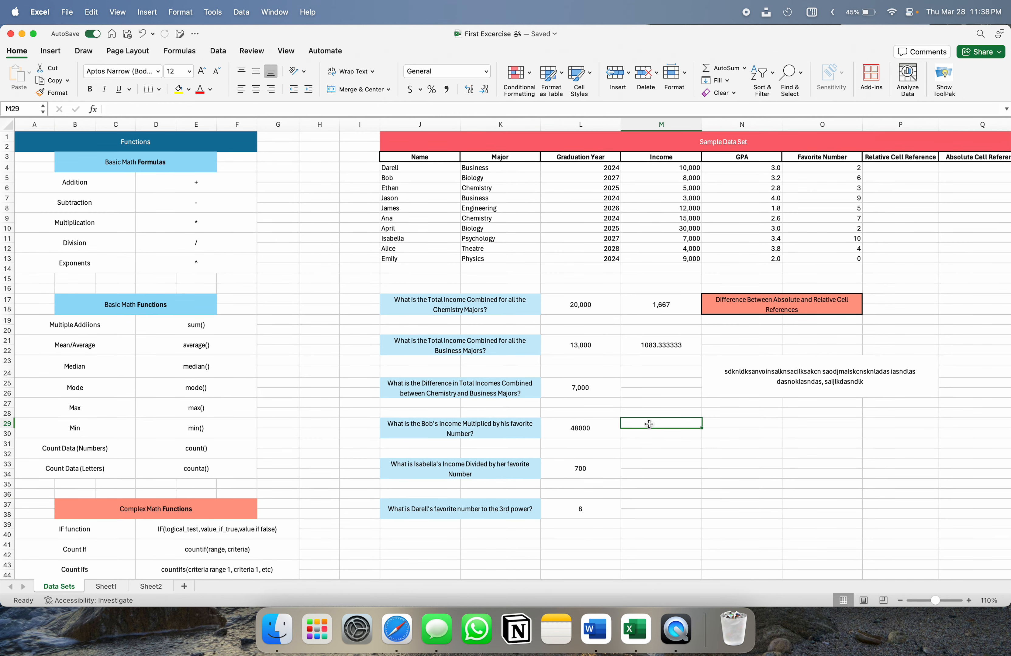
{"action": "left_click", "coordinate": [728, 394]}
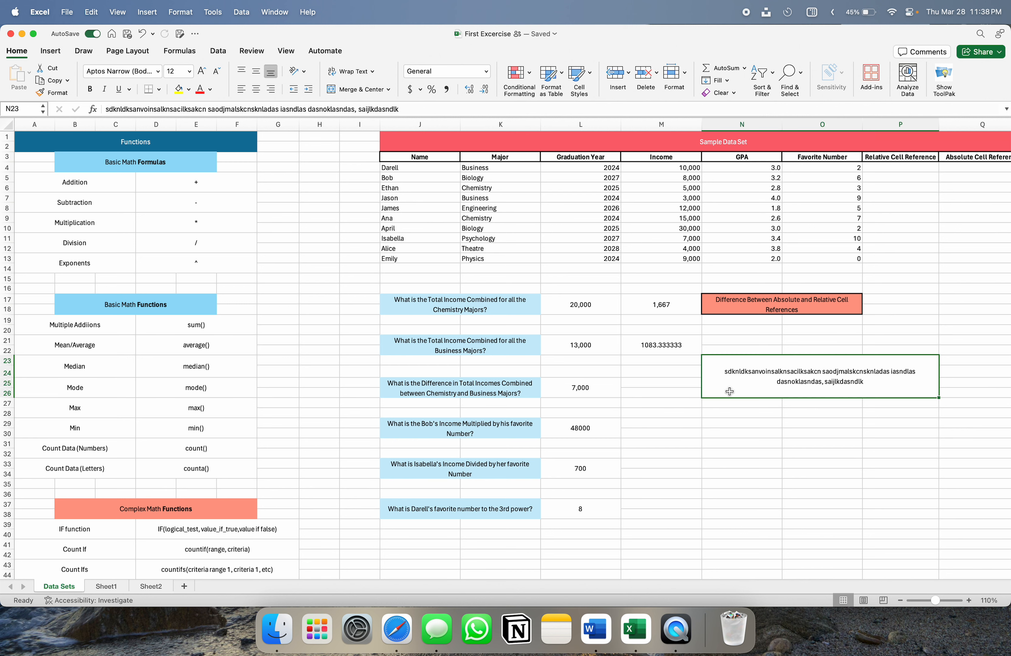
{"action": "left_click", "coordinate": [661, 437]}
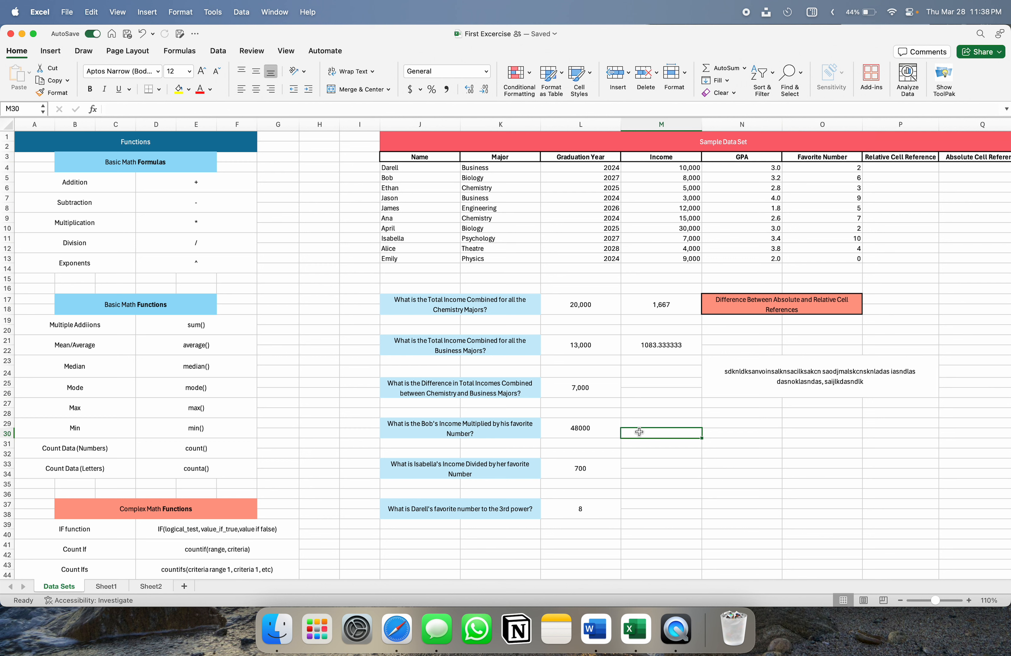
Step: Merge and center the range N32:O33, turn on text wrapping and align its content vertically to the middle
{"action": "left_click", "coordinate": [725, 454]}
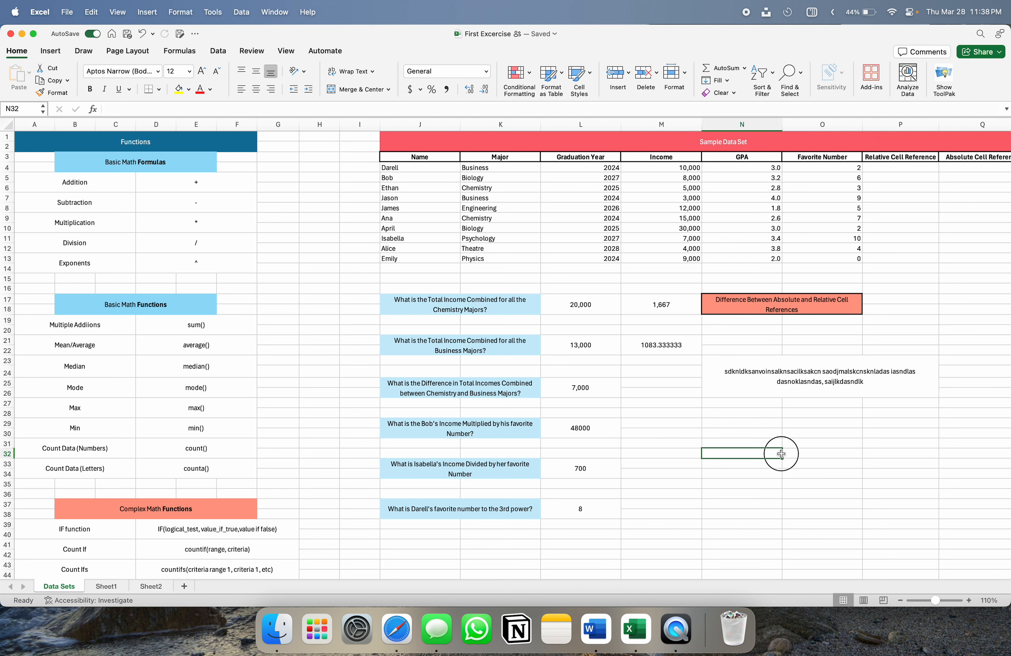
{"action": "mouse_move", "coordinate": [781, 454]}
{"action": "left_mouse_down"}
{"action": "mouse_move", "coordinate": [795, 456]}
{"action": "mouse_move", "coordinate": [745, 452]}
{"action": "mouse_move", "coordinate": [798, 467]}
{"action": "left_mouse_up"}
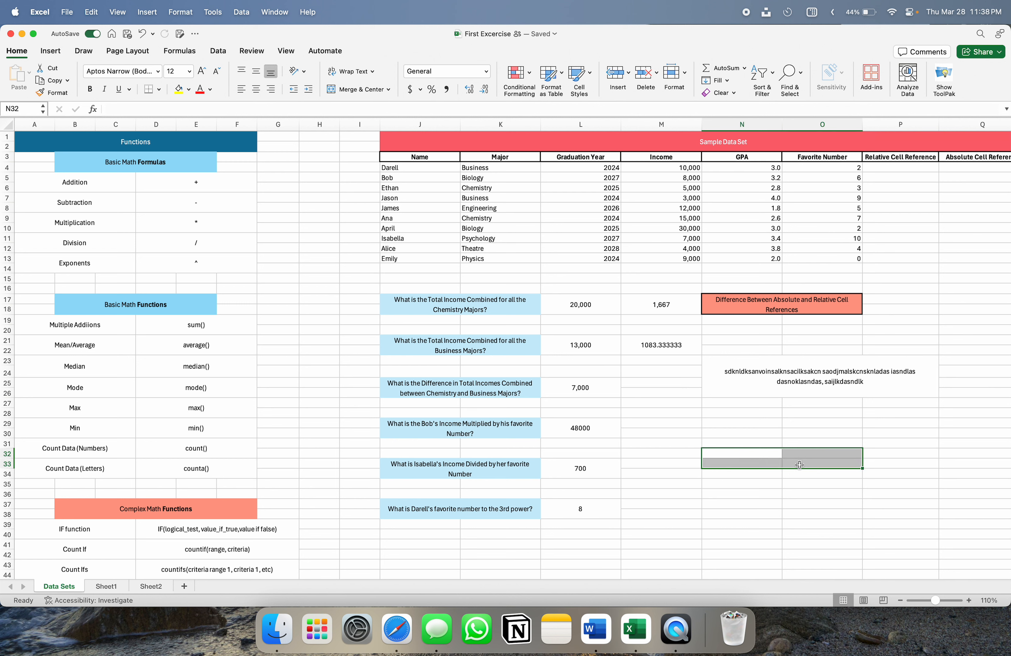
{"action": "left_click", "coordinate": [357, 88]}
{"action": "left_click", "coordinate": [353, 71]}
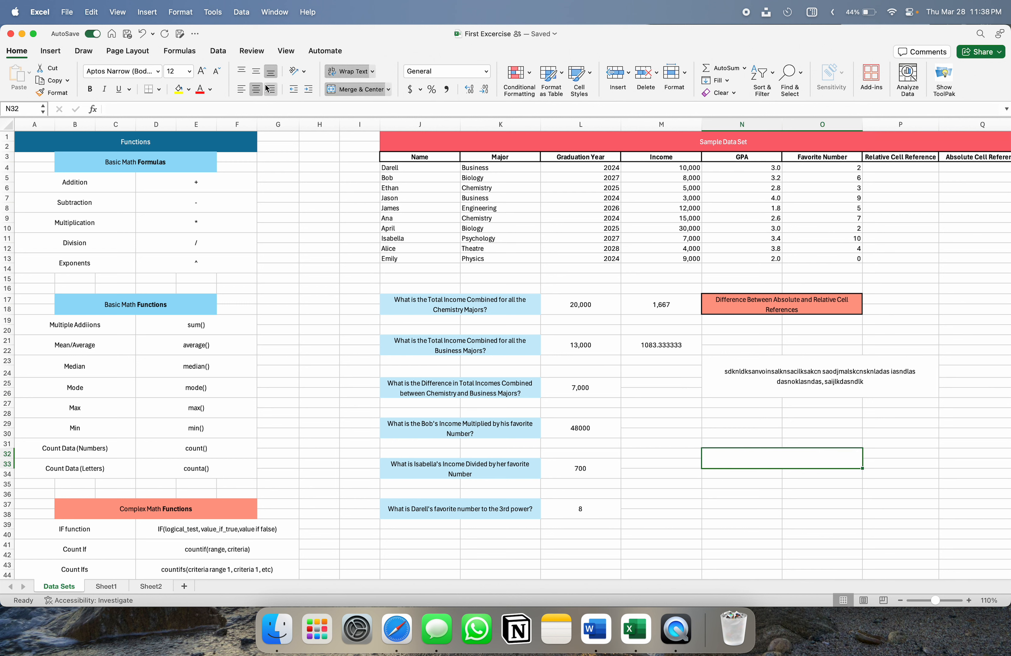
{"action": "left_click", "coordinate": [253, 69]}
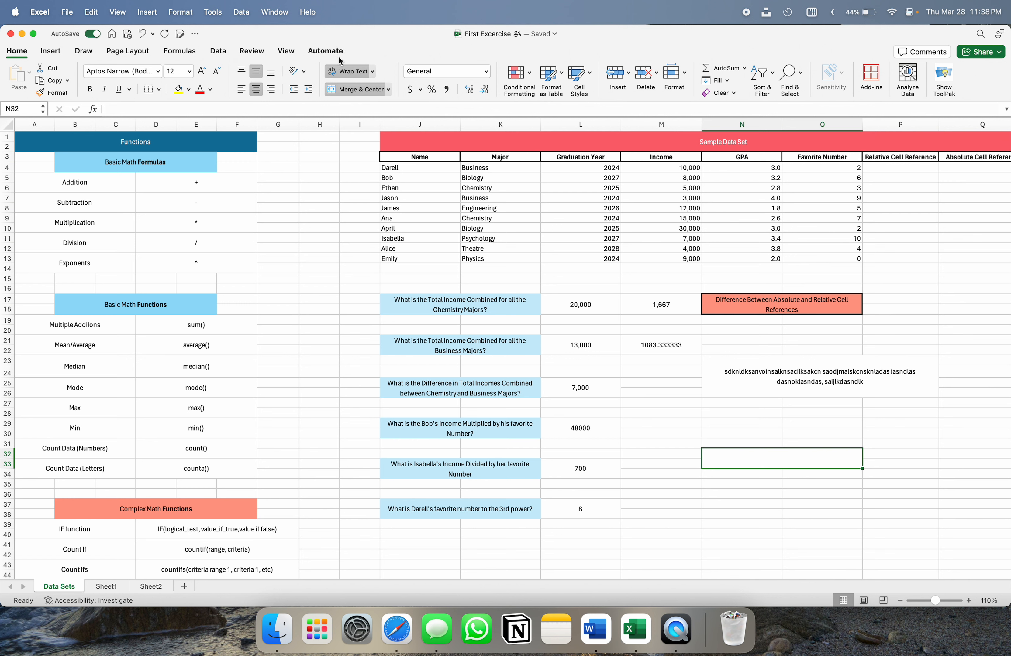
Step: Enter the shortcut note "Control + `" in the merged cell N32 and set its font size to 15
{"action": "double_click", "coordinate": [794, 459]}
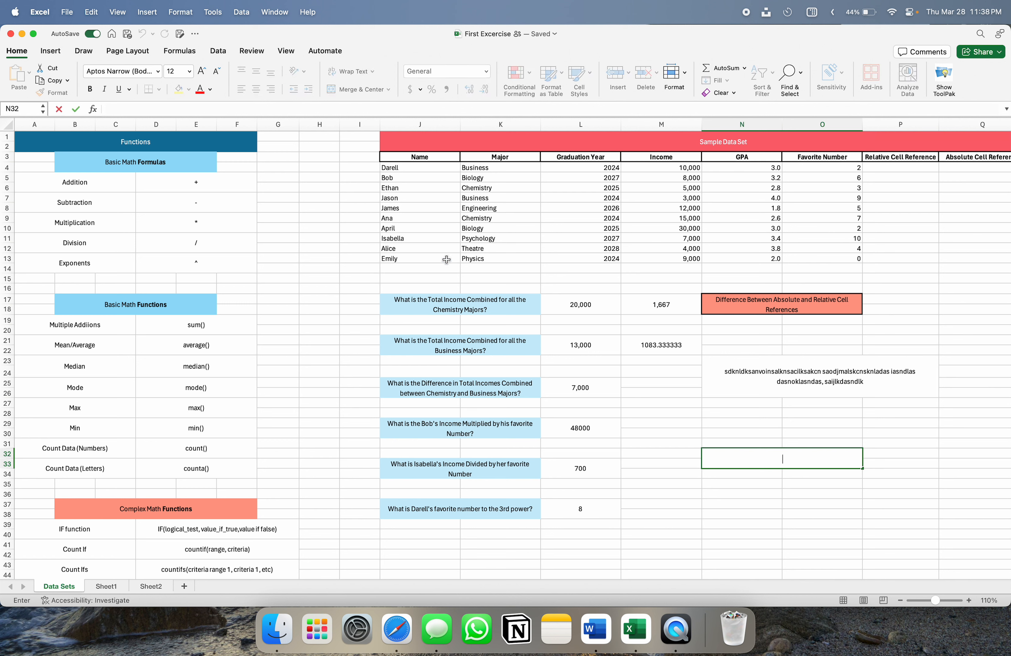
{"action": "type", "text": "Control"}
{"action": "type", "text": "+ `"}
{"action": "left_click_drag", "start_coordinate": [807, 463], "coordinate": [736, 464]}
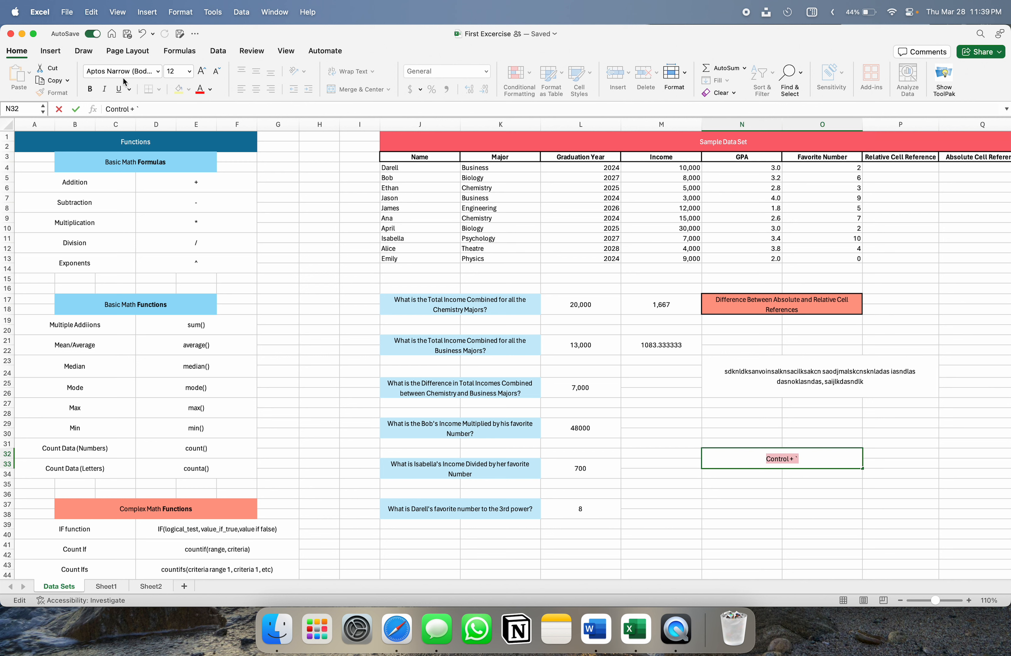
{"action": "left_click", "coordinate": [174, 68]}
{"action": "type", "text": "1"}
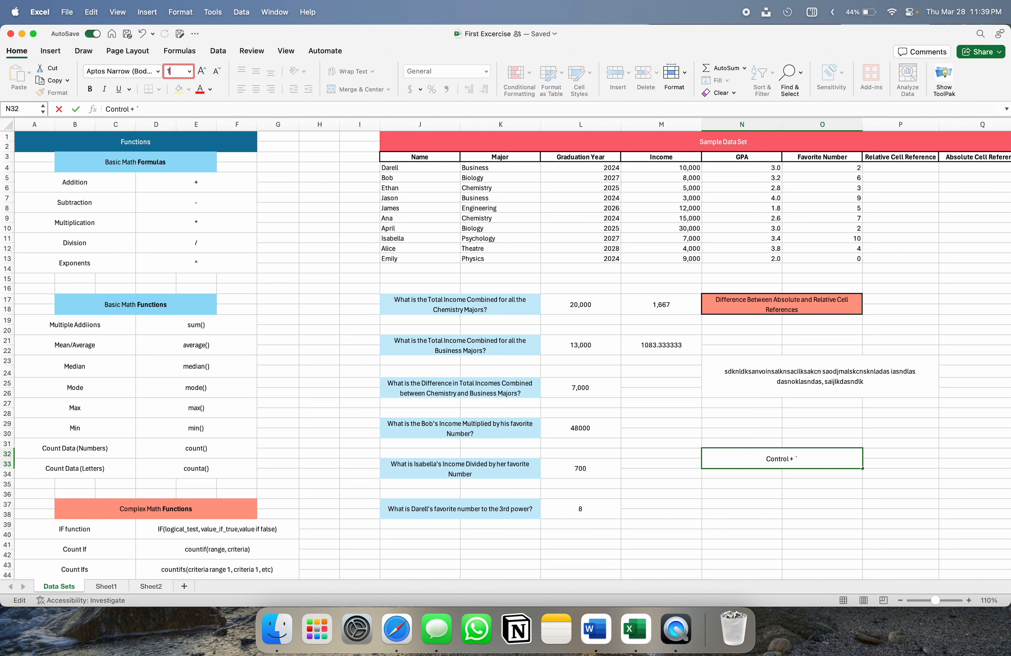
{"action": "type", "text": "5"}
{"action": "key", "text": "Return"}
{"action": "left_click", "coordinate": [821, 535]}
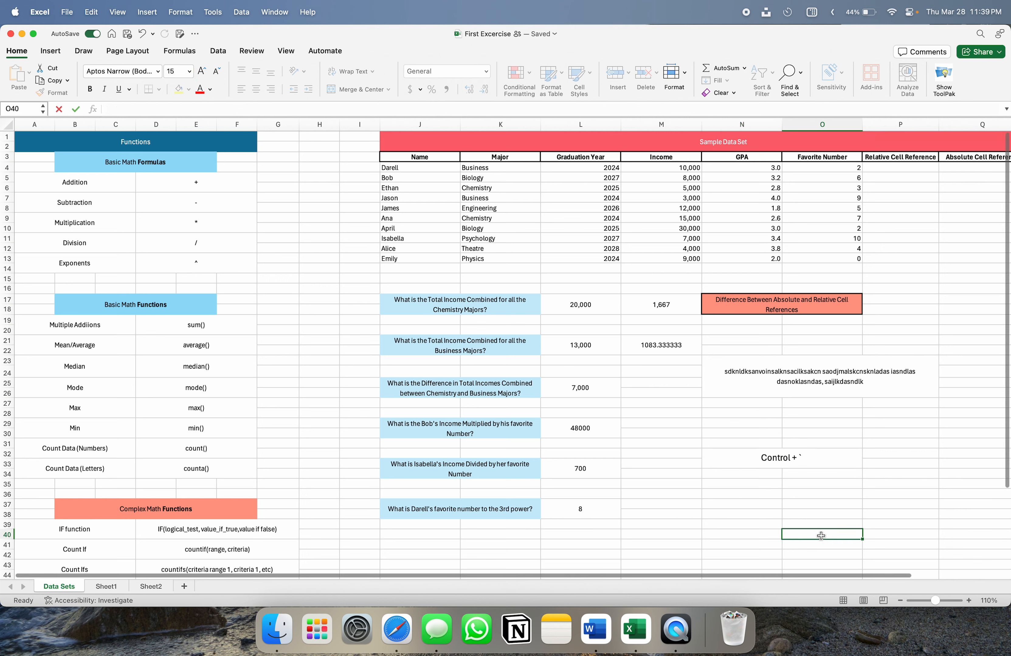
{"action": "left_click", "coordinate": [771, 459]}
{"action": "left_click", "coordinate": [715, 493]}
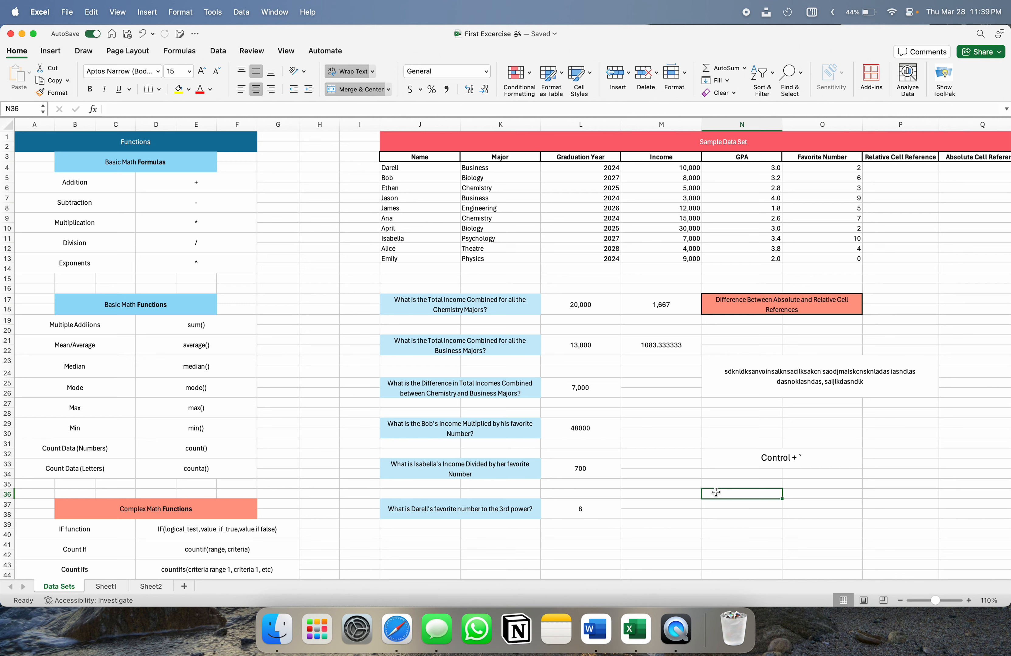
{"action": "left_click", "coordinate": [661, 443]}
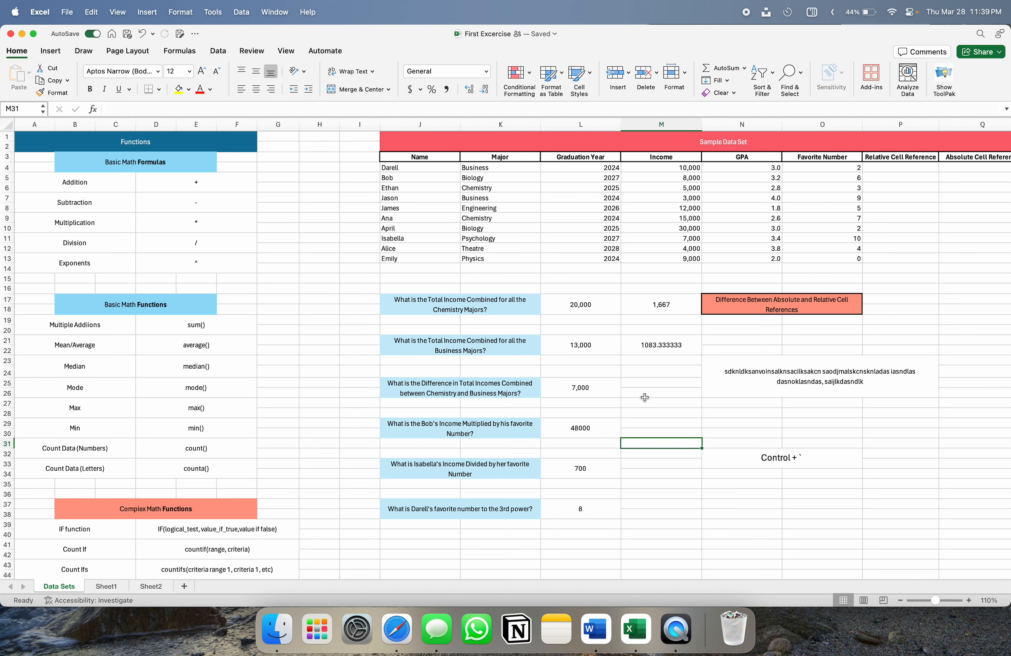
{"action": "left_click", "coordinate": [760, 462]}
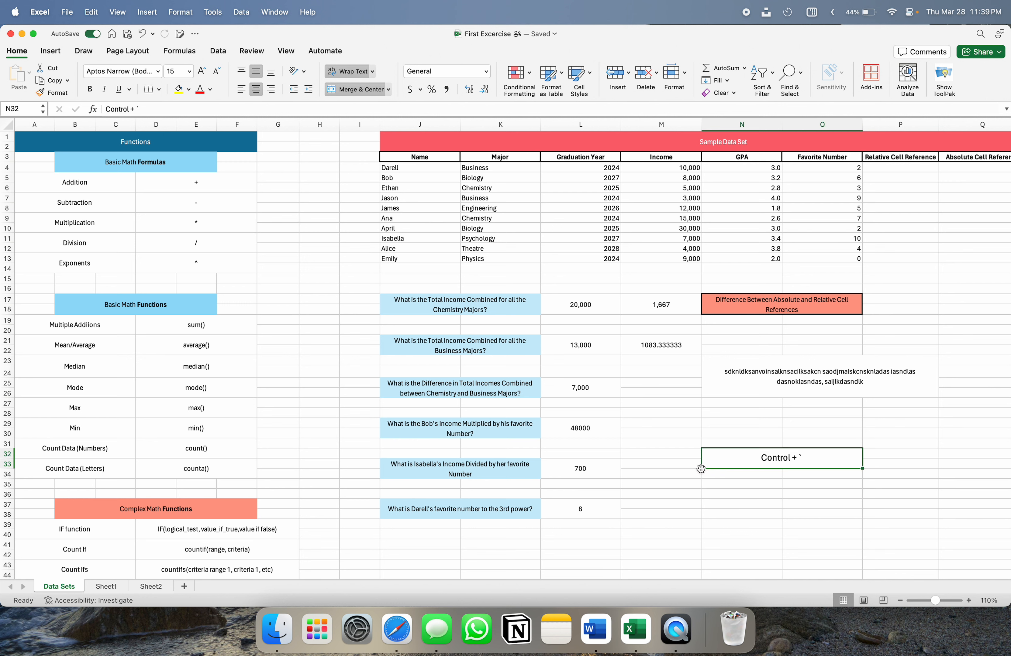
{"action": "left_click", "coordinate": [679, 462]}
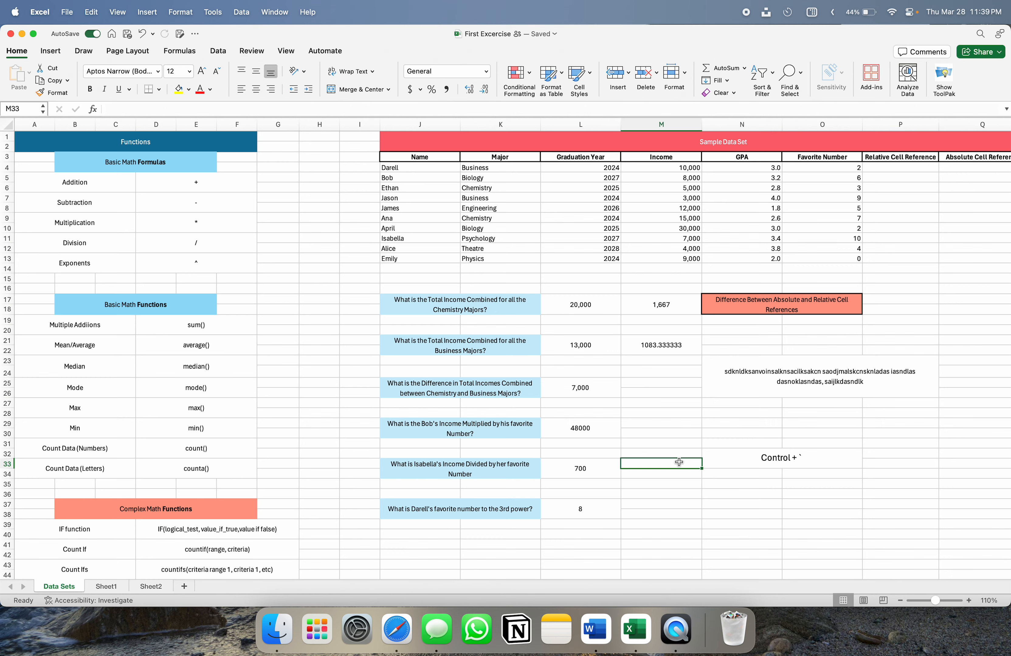
Step: Display formulas instead of values across the sheet and look over the answer formulas beside the practice questions
{"action": "key", "text": "ctrl+grave"}
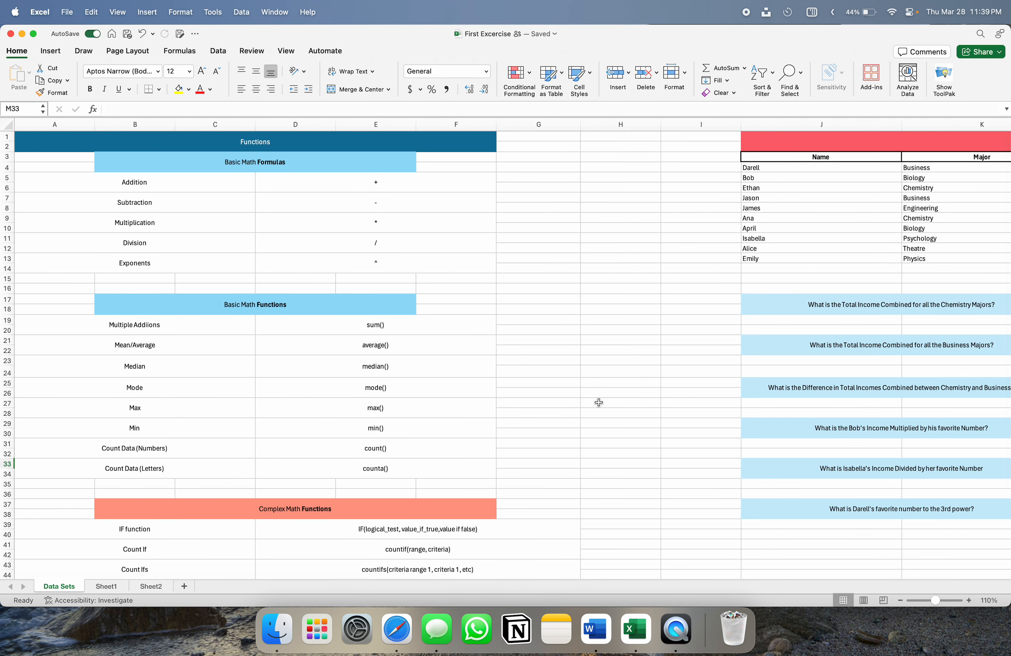
{"action": "scroll", "coordinate": [598, 402], "scroll_direction": "right", "scroll_amount": 3}
{"action": "scroll", "coordinate": [598, 402], "scroll_direction": "right", "scroll_amount": 2}
{"action": "scroll", "coordinate": [599, 402], "scroll_direction": "right", "scroll_amount": 2}
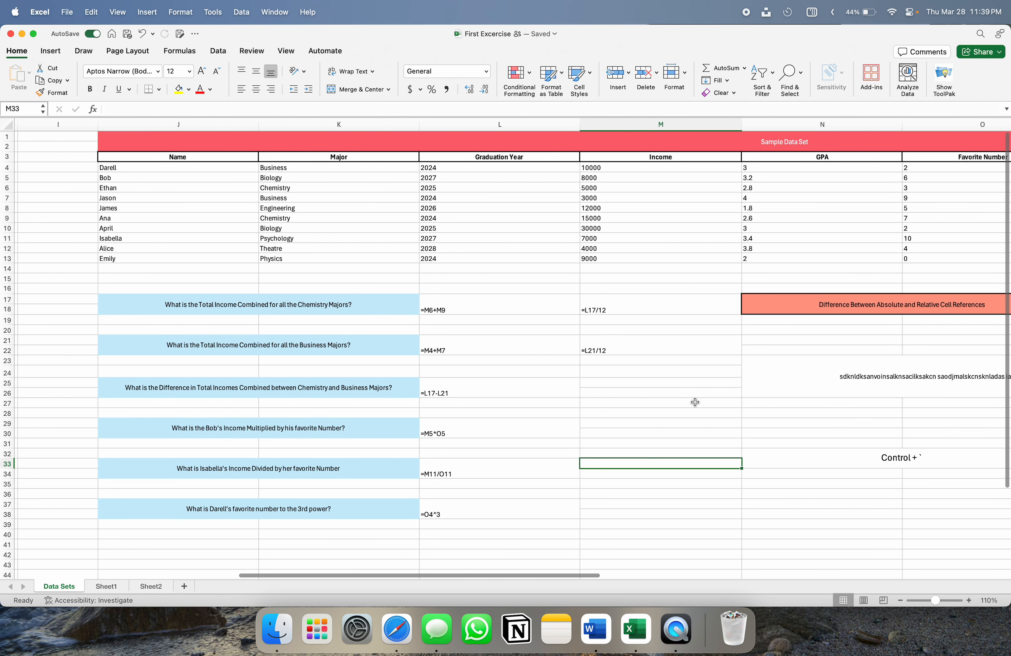
{"action": "left_click", "coordinate": [641, 378]}
{"action": "left_click", "coordinate": [529, 311]}
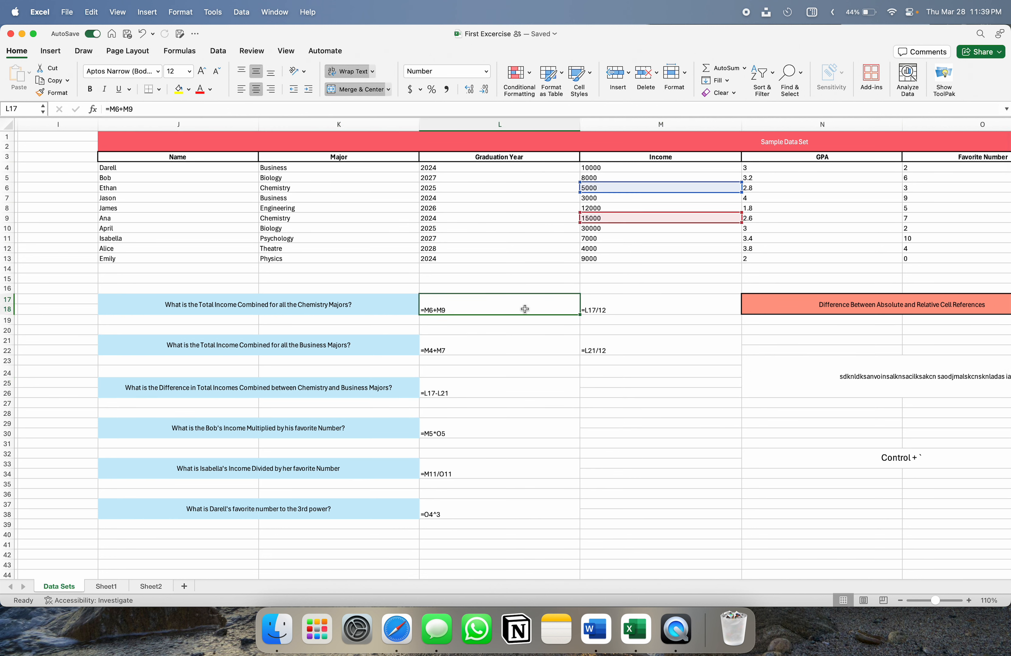
{"action": "left_click", "coordinate": [457, 353]}
{"action": "left_click", "coordinate": [469, 389]}
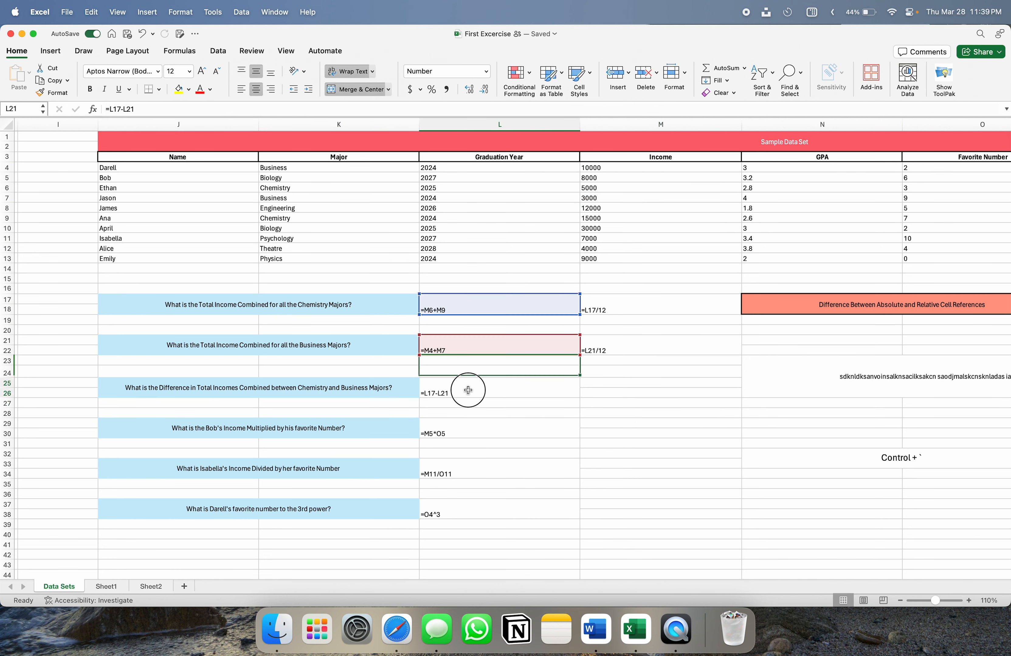
{"action": "left_click", "coordinate": [618, 406]}
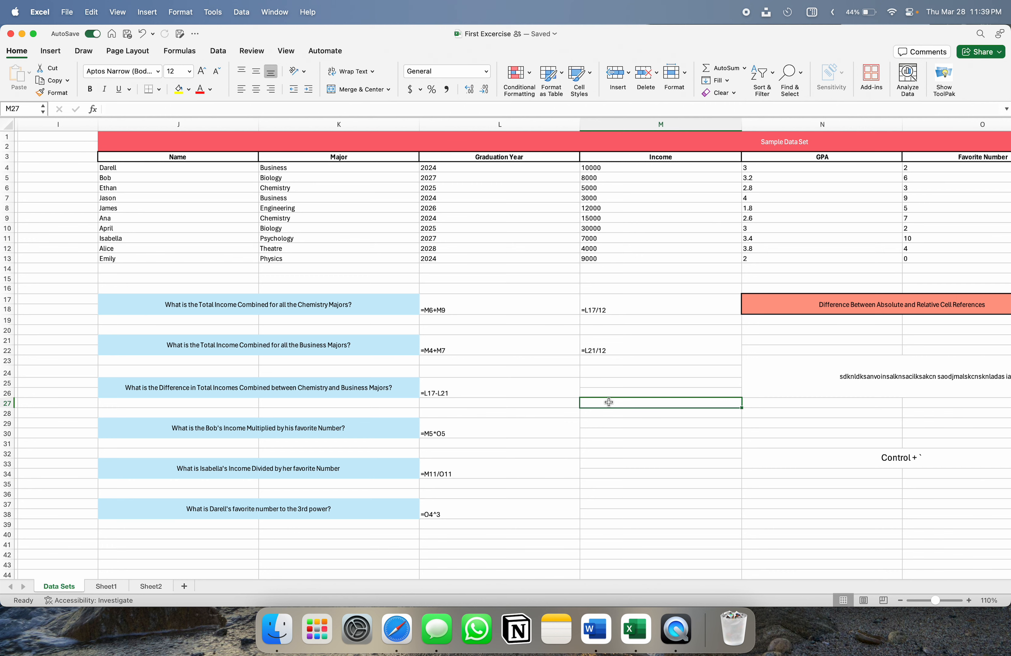
{"action": "scroll", "coordinate": [609, 402], "scroll_direction": "right", "scroll_amount": 3}
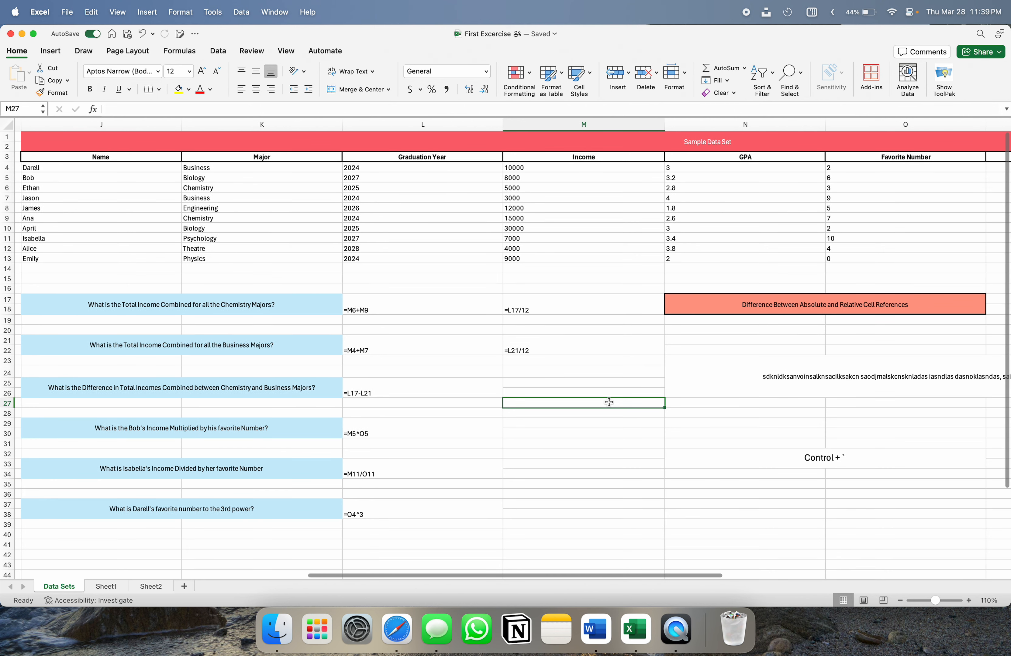
{"action": "left_click", "coordinate": [800, 462]}
{"action": "left_click", "coordinate": [547, 405]}
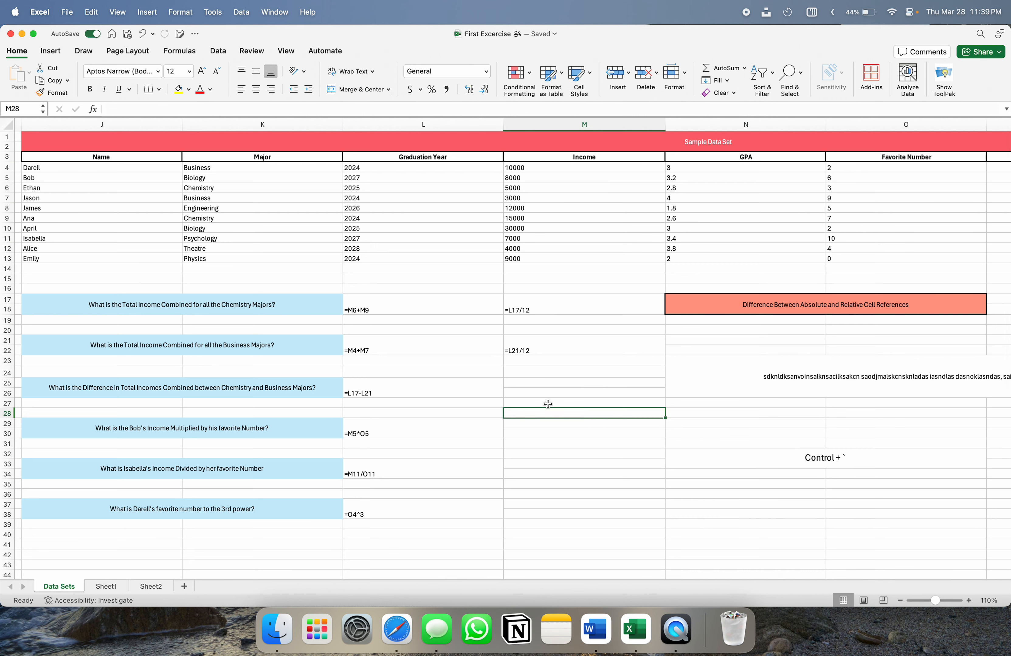
Step: Check the cells referenced by the formulas in L17, M17, L21, M21 and L25, and return the sheet to displaying values
{"action": "left_click", "coordinate": [446, 303]}
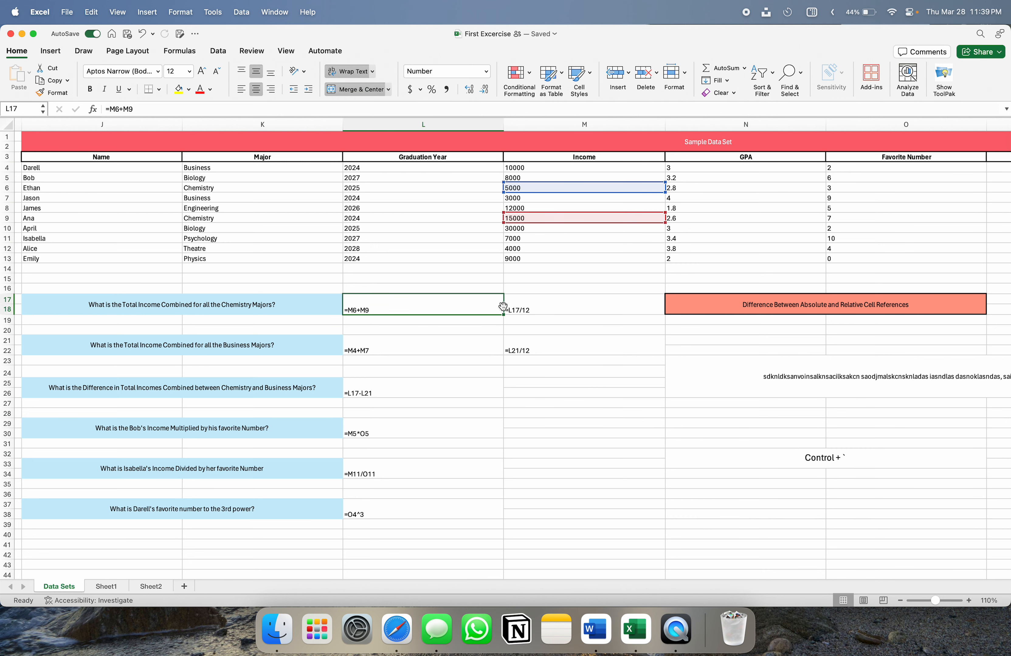
{"action": "left_click", "coordinate": [557, 303]}
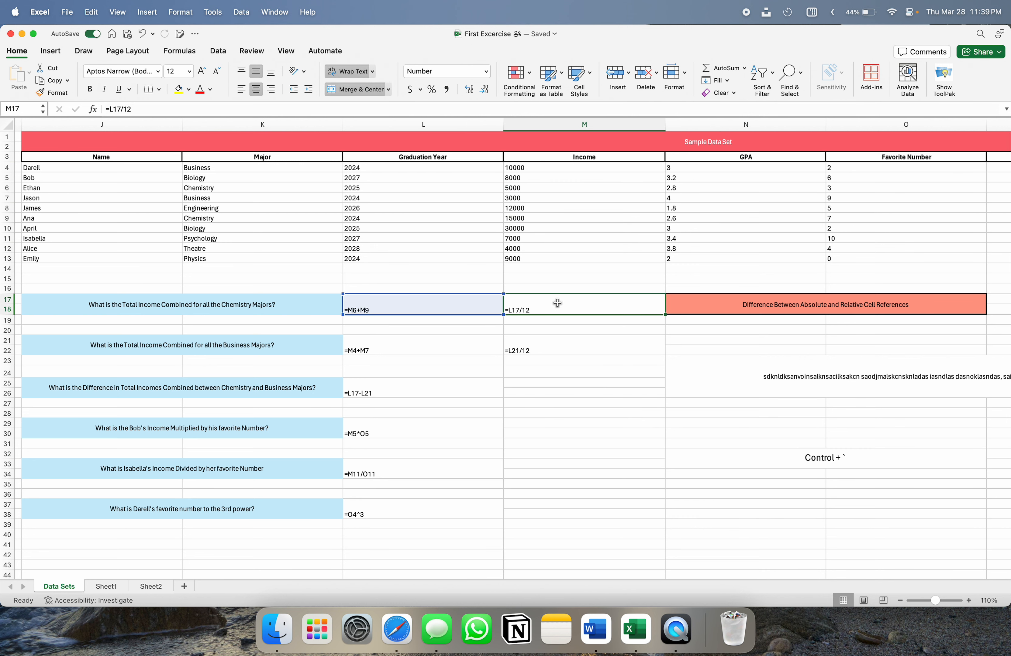
{"action": "left_click", "coordinate": [474, 340]}
{"action": "left_click", "coordinate": [549, 347]}
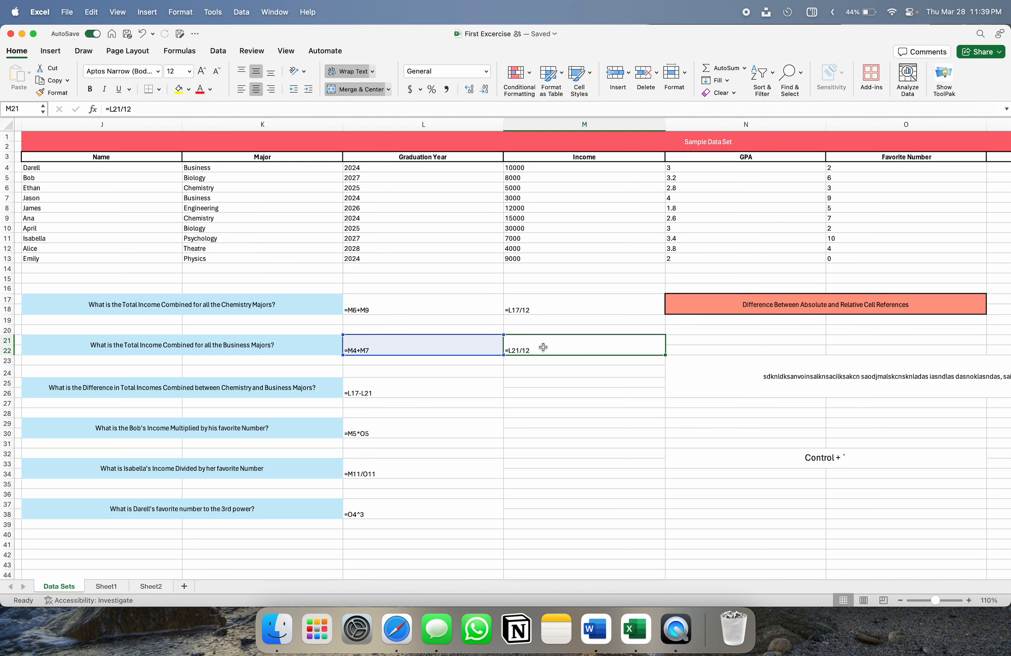
{"action": "left_click", "coordinate": [460, 380]}
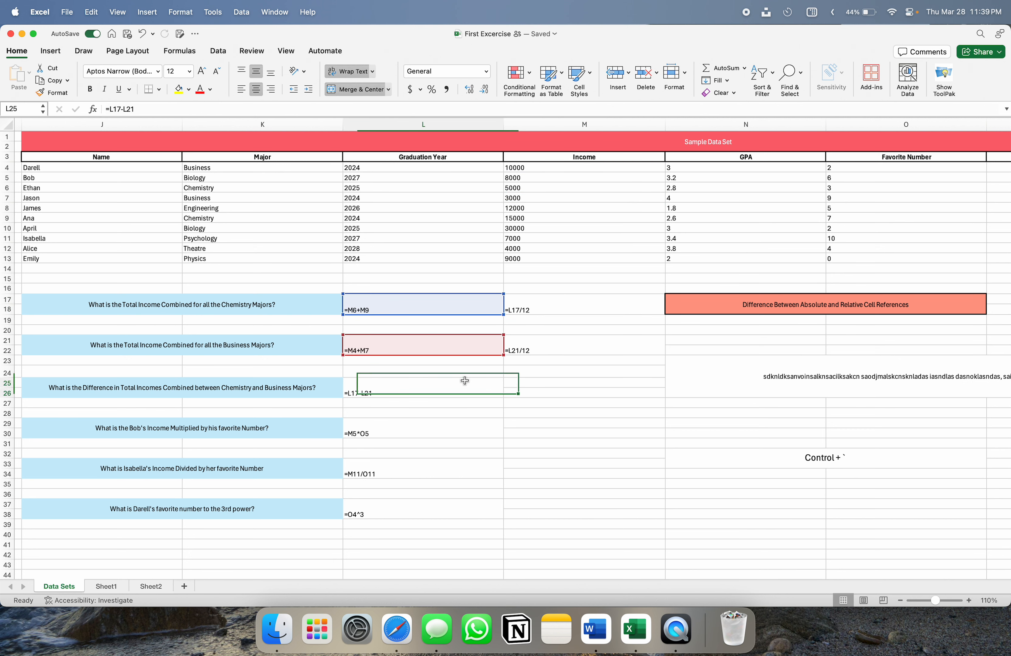
{"action": "left_click", "coordinate": [436, 301]}
{"action": "left_click", "coordinate": [427, 341]}
{"action": "left_click", "coordinate": [427, 302]}
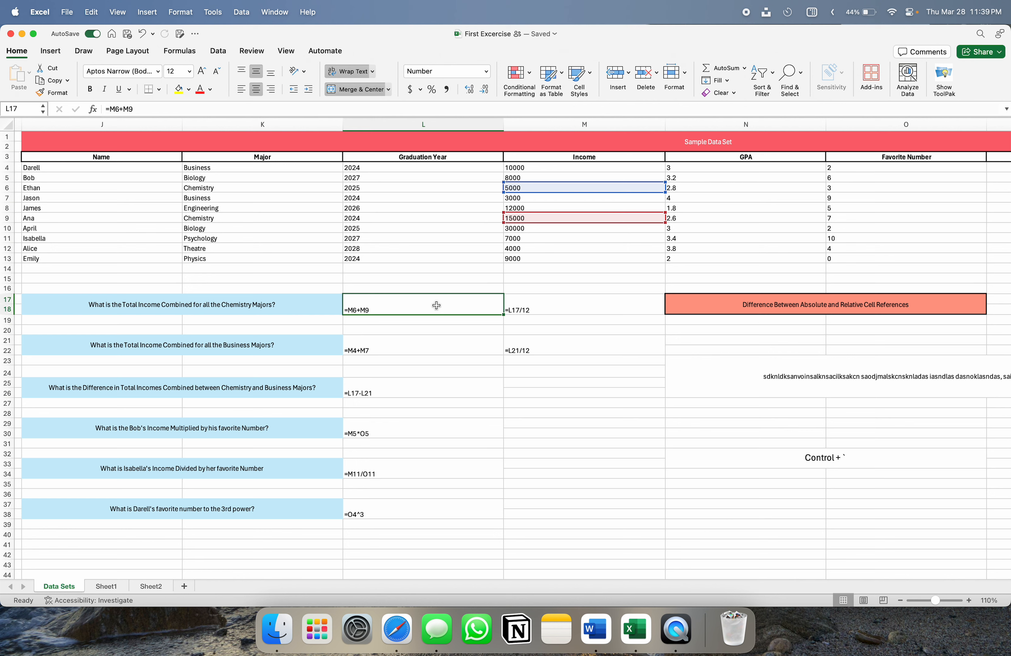
{"action": "key", "text": "ctrl+grave"}
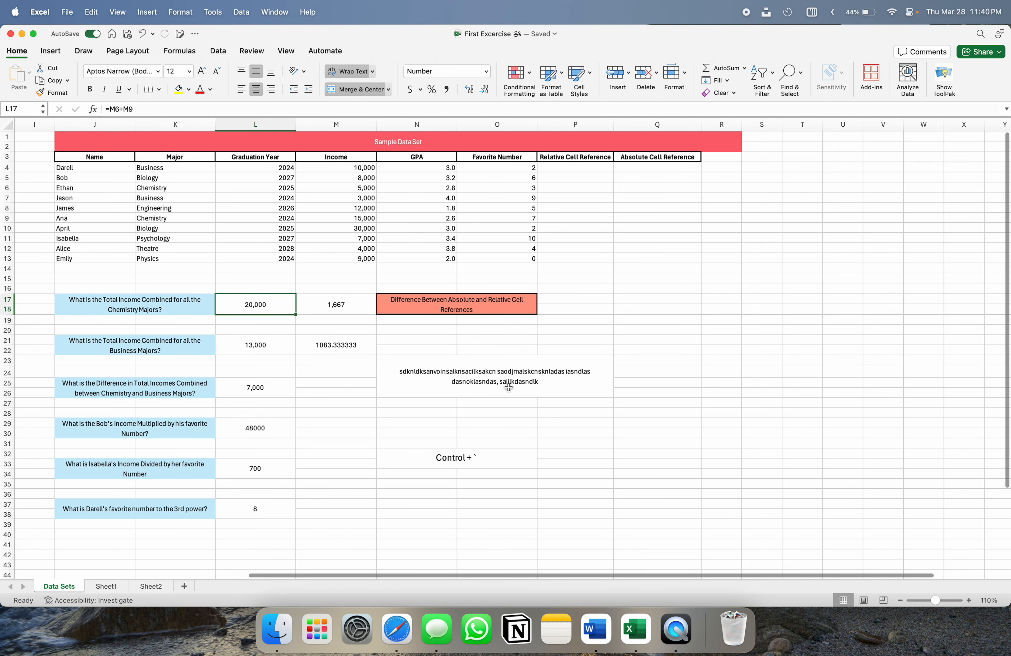
Step: Inspect the cell references in the Chemistry majors' total income formula in L17, leaving it unedited
{"action": "double_click", "coordinate": [256, 303]}
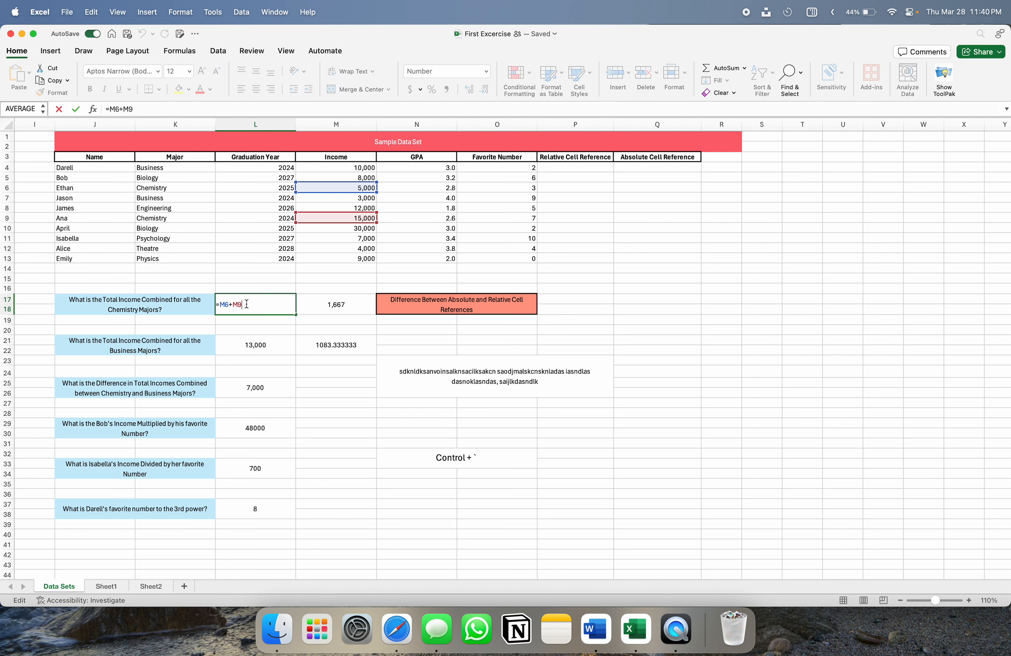
{"action": "left_click", "coordinate": [225, 306]}
{"action": "left_click", "coordinate": [245, 304]}
{"action": "key", "text": "Escape"}
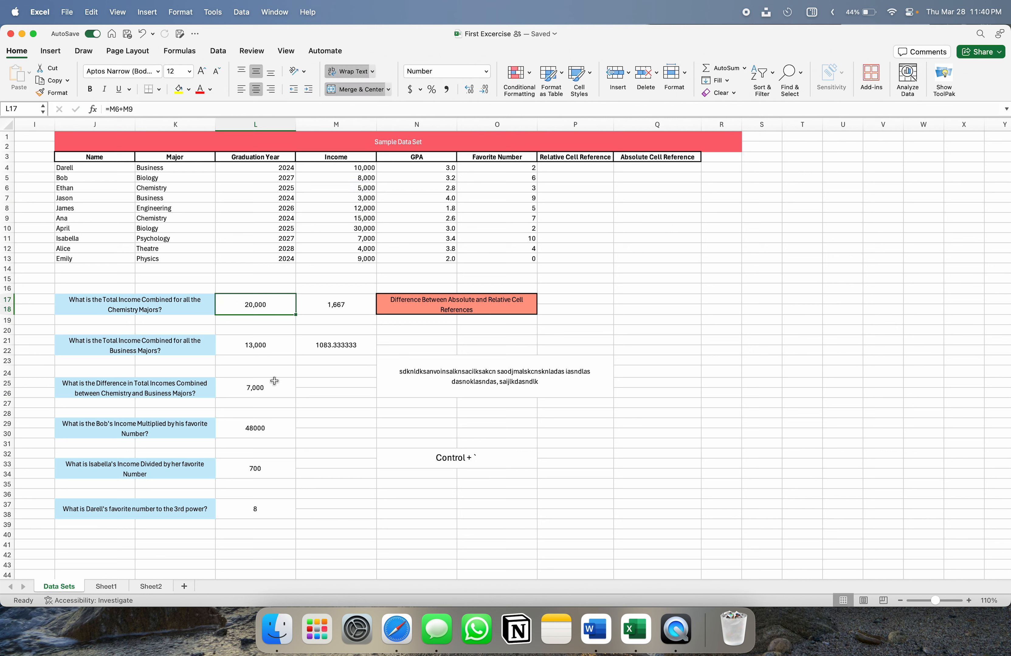
Step: Inspect the cell references in the income difference formula in L25, leaving it unedited
{"action": "double_click", "coordinate": [272, 386]}
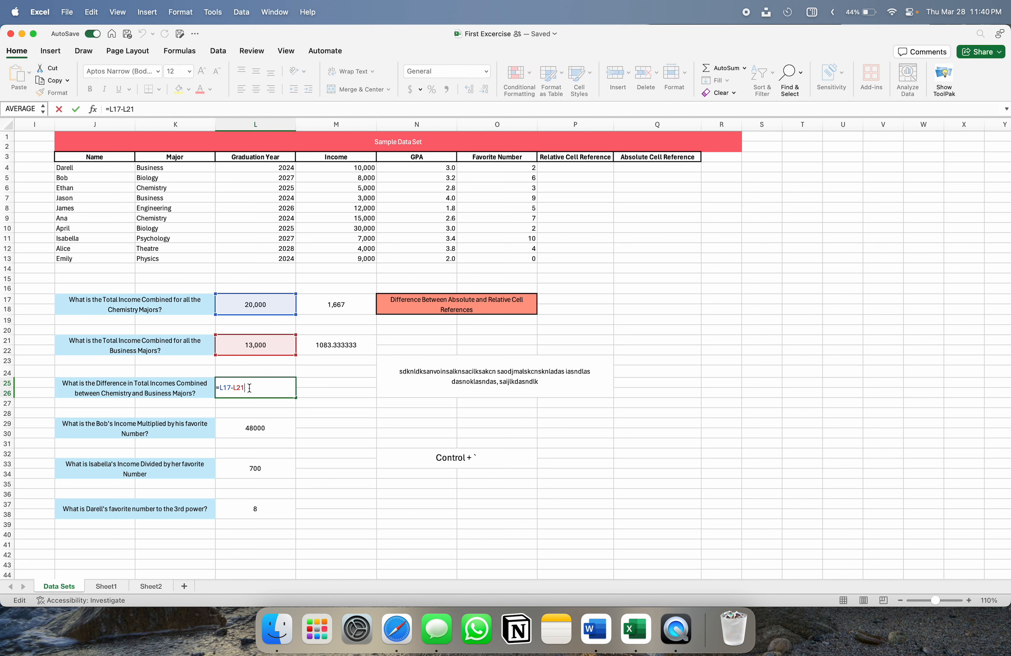
{"action": "left_click", "coordinate": [234, 388]}
{"action": "left_click", "coordinate": [256, 387]}
{"action": "key", "text": "Escape"}
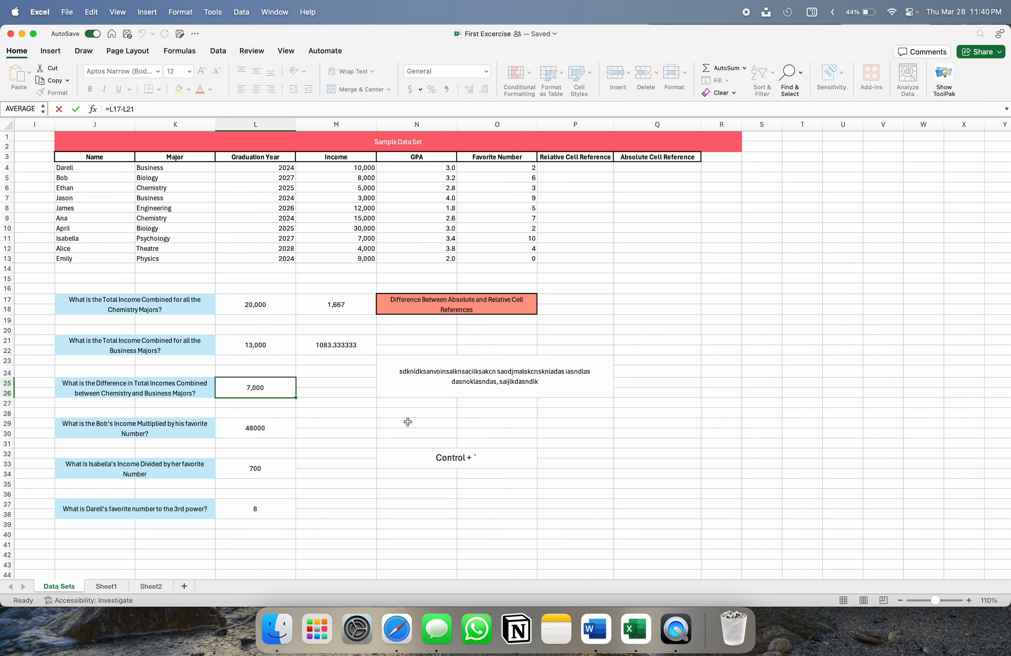
{"action": "left_click", "coordinate": [354, 415]}
{"action": "scroll", "coordinate": [426, 422], "scroll_direction": "left", "scroll_amount": 2}
{"action": "scroll", "coordinate": [426, 422], "scroll_direction": "down", "scroll_amount": 1}
{"action": "left_click", "coordinate": [490, 439]}
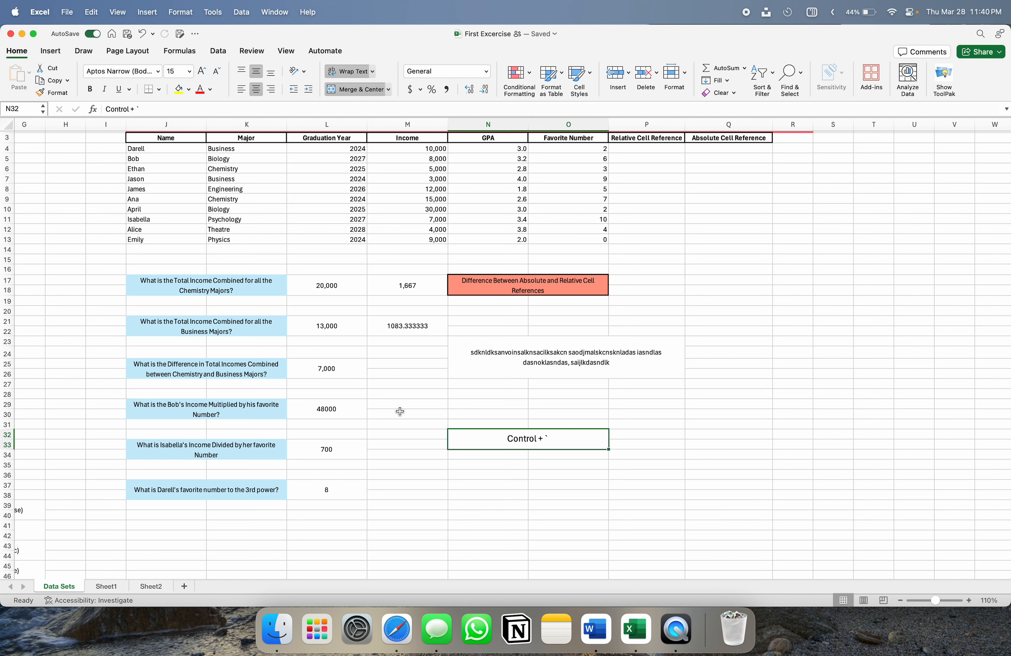
{"action": "scroll", "coordinate": [399, 412], "scroll_direction": "up", "scroll_amount": 2}
{"action": "scroll", "coordinate": [400, 411], "scroll_direction": "left", "scroll_amount": 6}
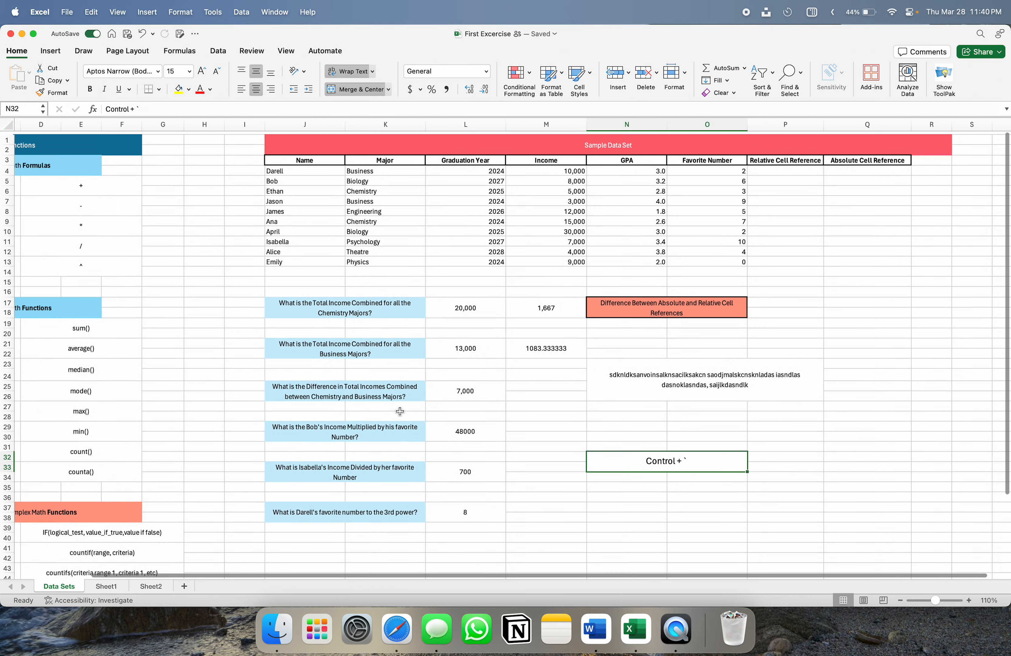
{"action": "left_click", "coordinate": [332, 384]}
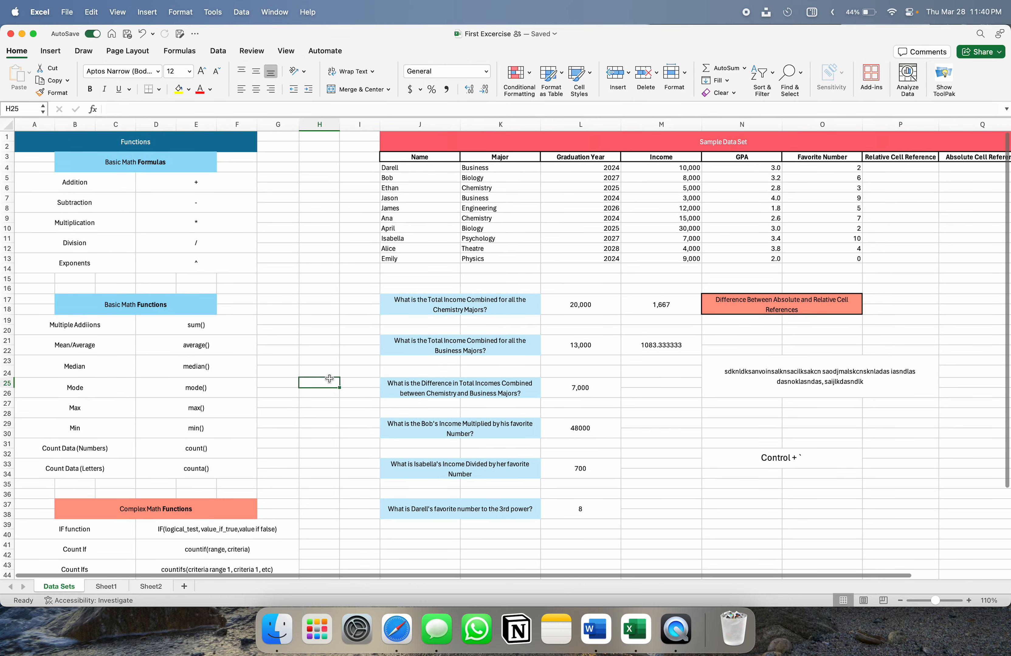
{"action": "left_click", "coordinate": [335, 350]}
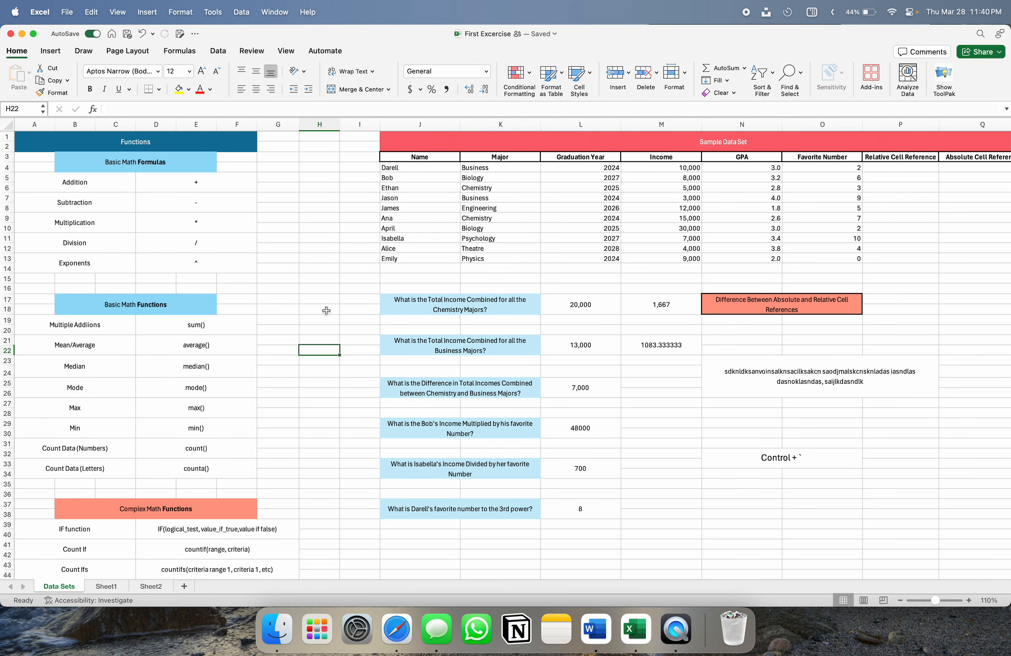